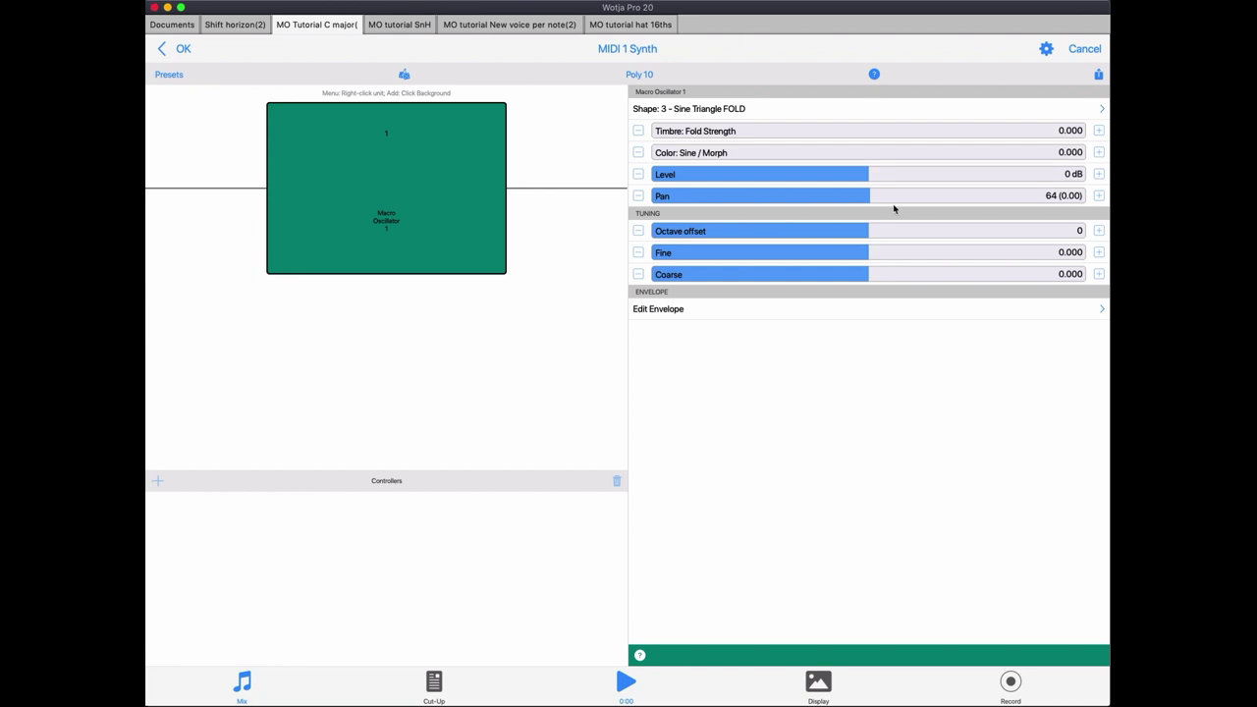
{"action": "left_click", "coordinate": [753, 115]}
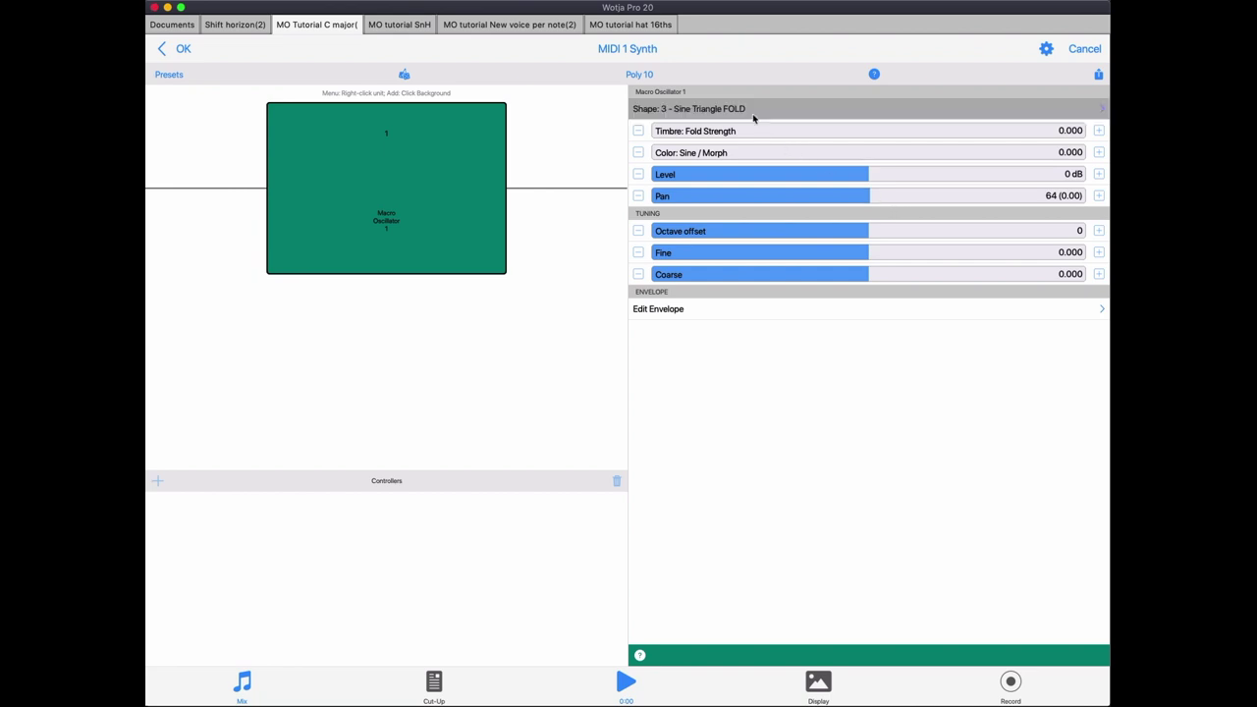
{"action": "left_click", "coordinate": [734, 111]}
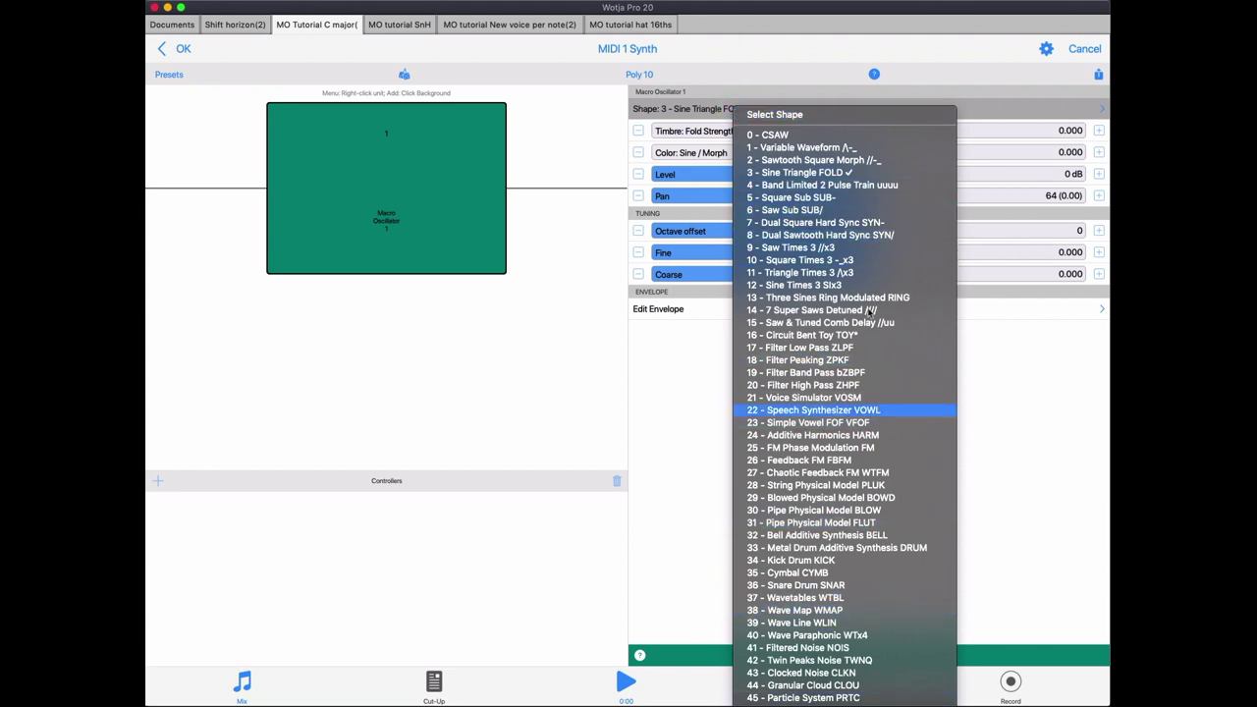
{"action": "left_click", "coordinate": [833, 175]}
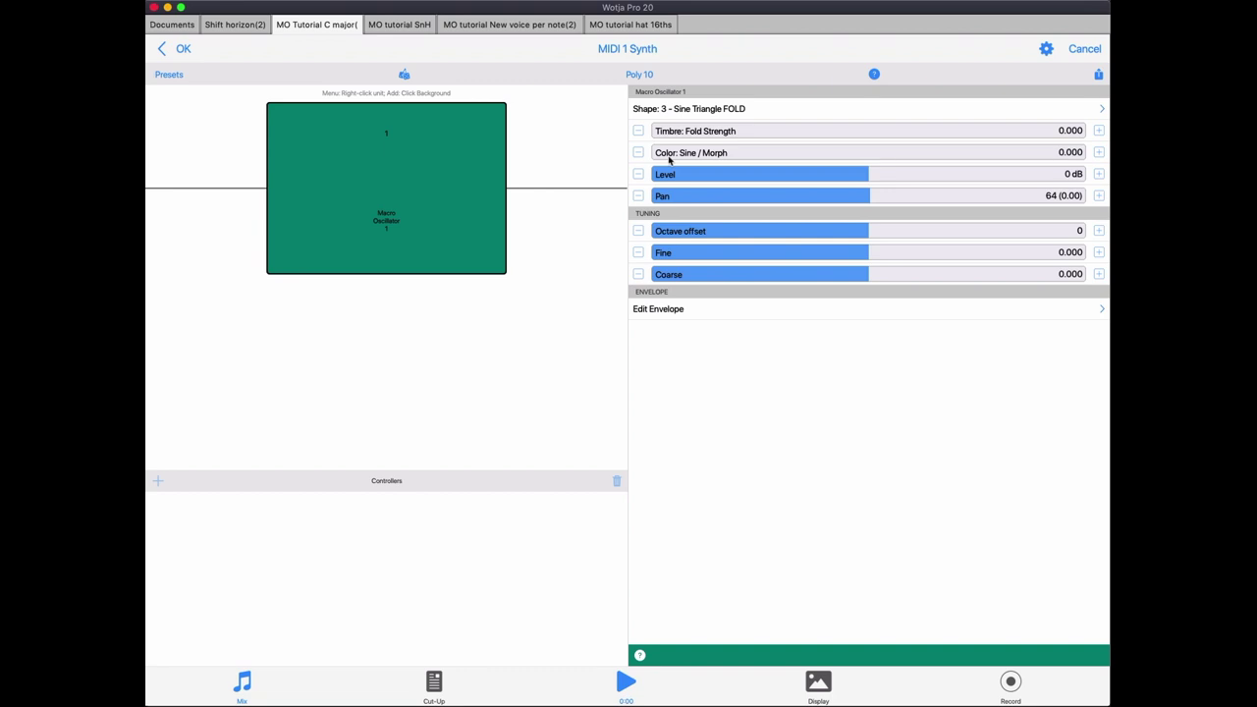
- Leave the oscillator shape on 3 - Sine Triangle FOLD and start playing the MO Tutorial piece
{"action": "left_click", "coordinate": [682, 111]}
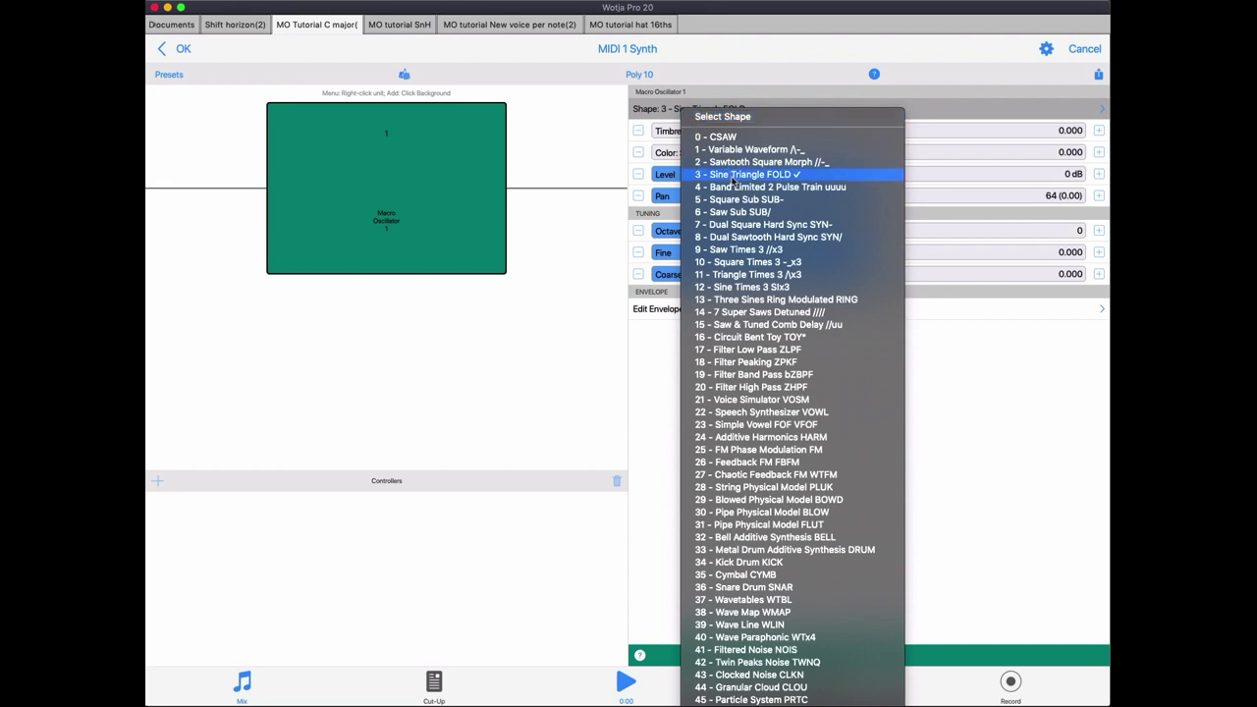
{"action": "left_click", "coordinate": [731, 174]}
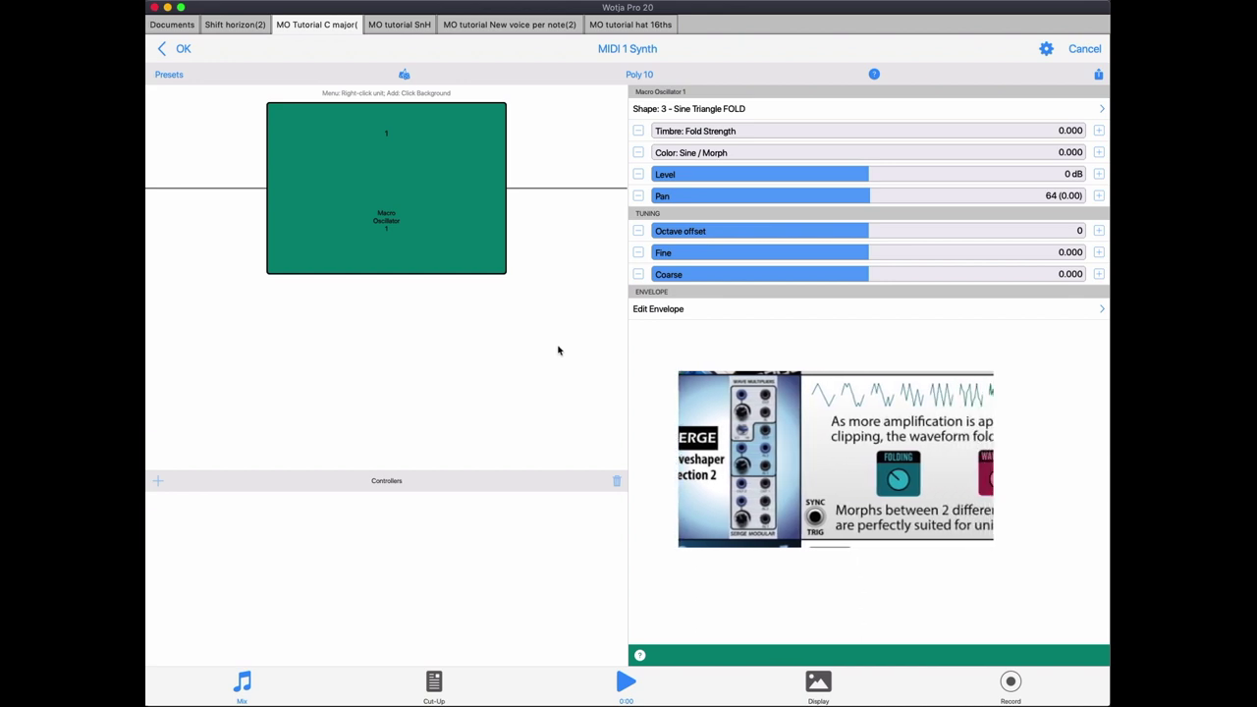
{"action": "left_click", "coordinate": [630, 682]}
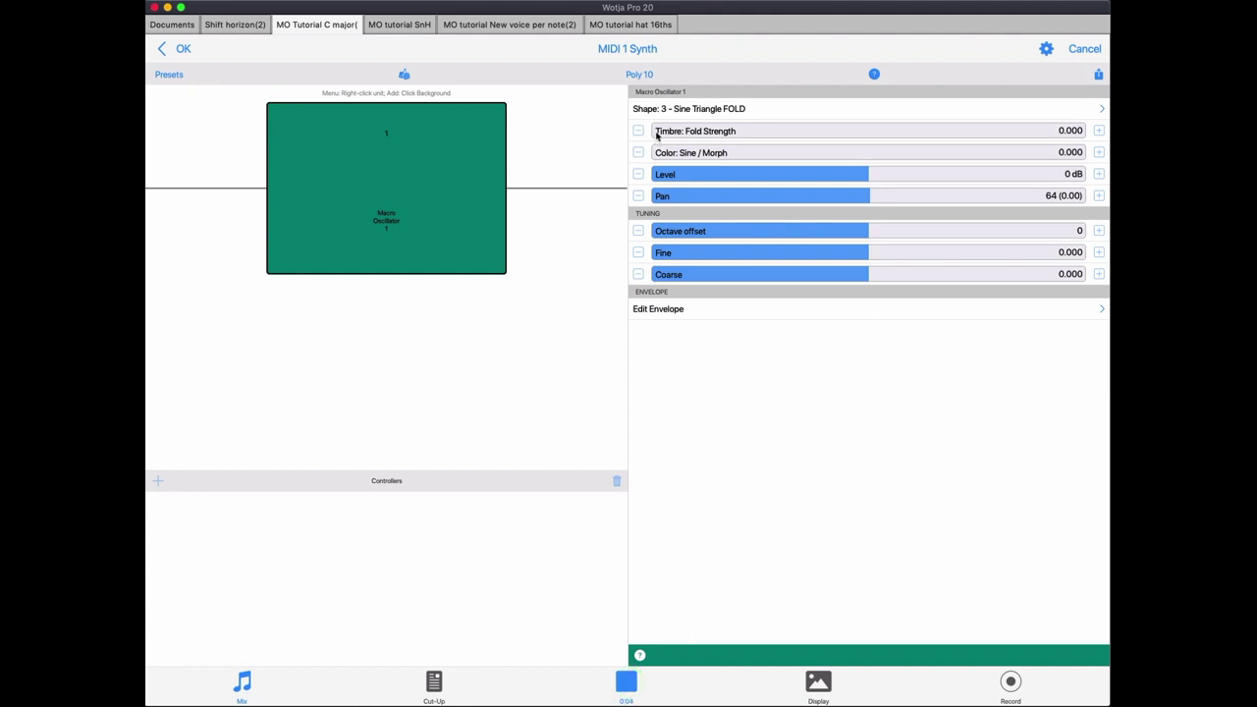
- While listening, set Fold Strength to 0.264 and Sine / Morph colour to 0.494, then stop playback
{"action": "left_click_drag", "start_coordinate": [657, 135], "coordinate": [752, 135]}
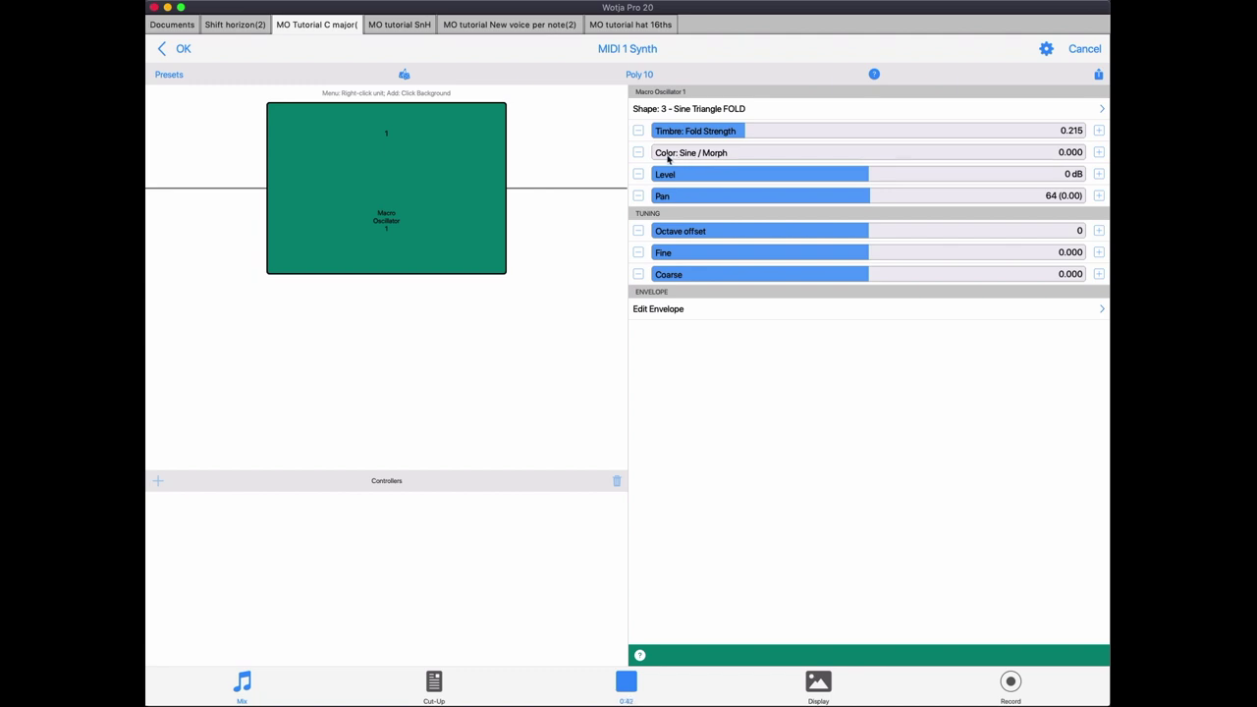
{"action": "left_click_drag", "start_coordinate": [667, 159], "coordinate": [852, 158]}
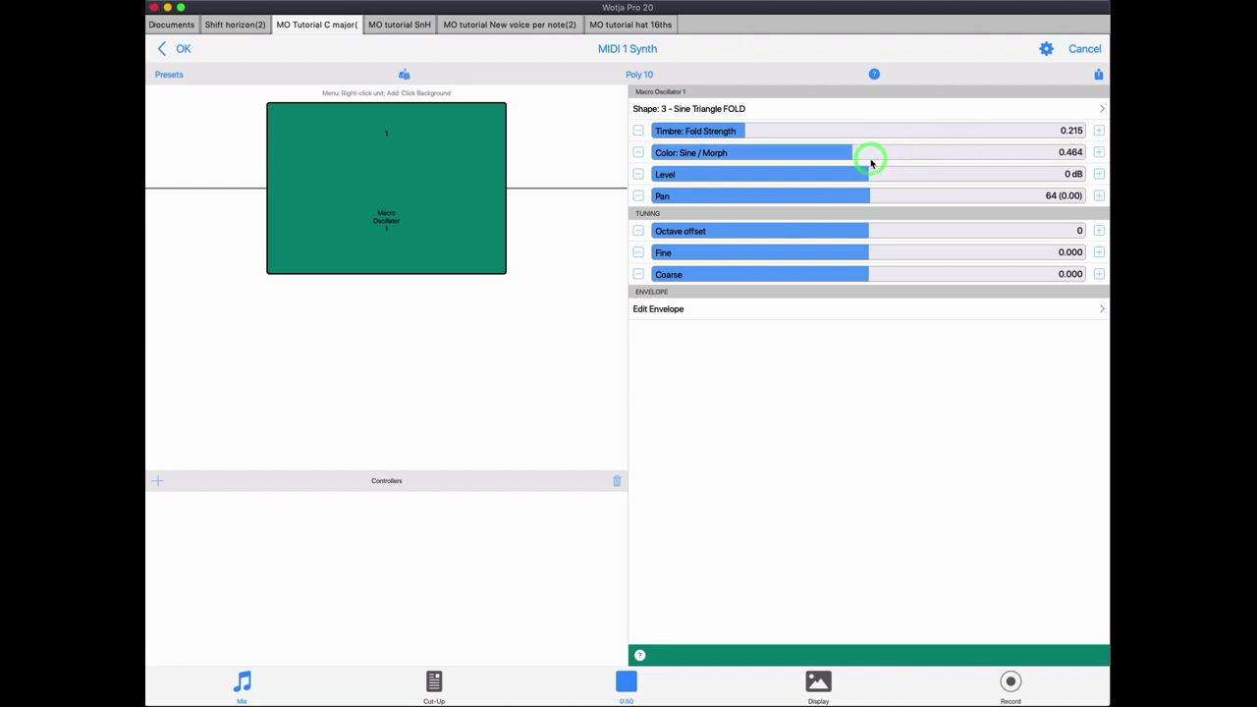
{"action": "left_click_drag", "start_coordinate": [748, 133], "coordinate": [812, 171]}
{"action": "left_click", "coordinate": [625, 683]}
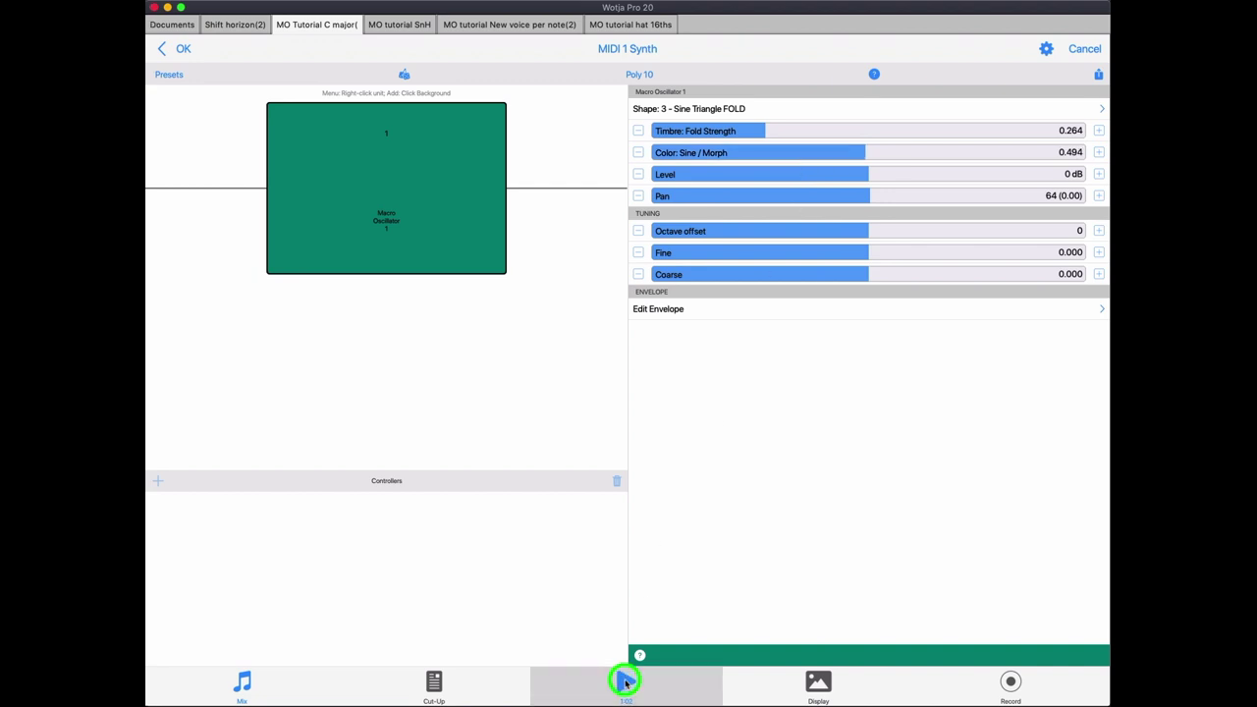
{"action": "left_click", "coordinate": [726, 111]}
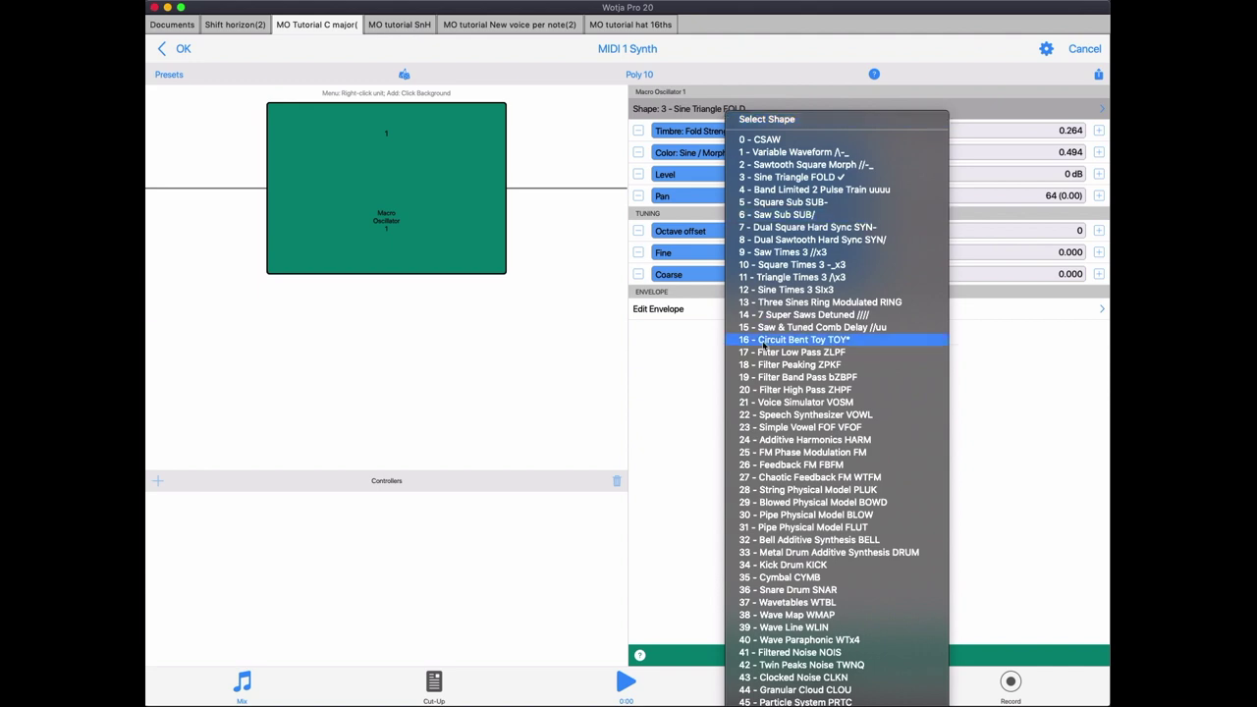
- Choose shape 25 - FM Phase Modulation FM, zero Harmonic Ratio, lower Timbre: Amount, then start playback
{"action": "left_click", "coordinate": [776, 451]}
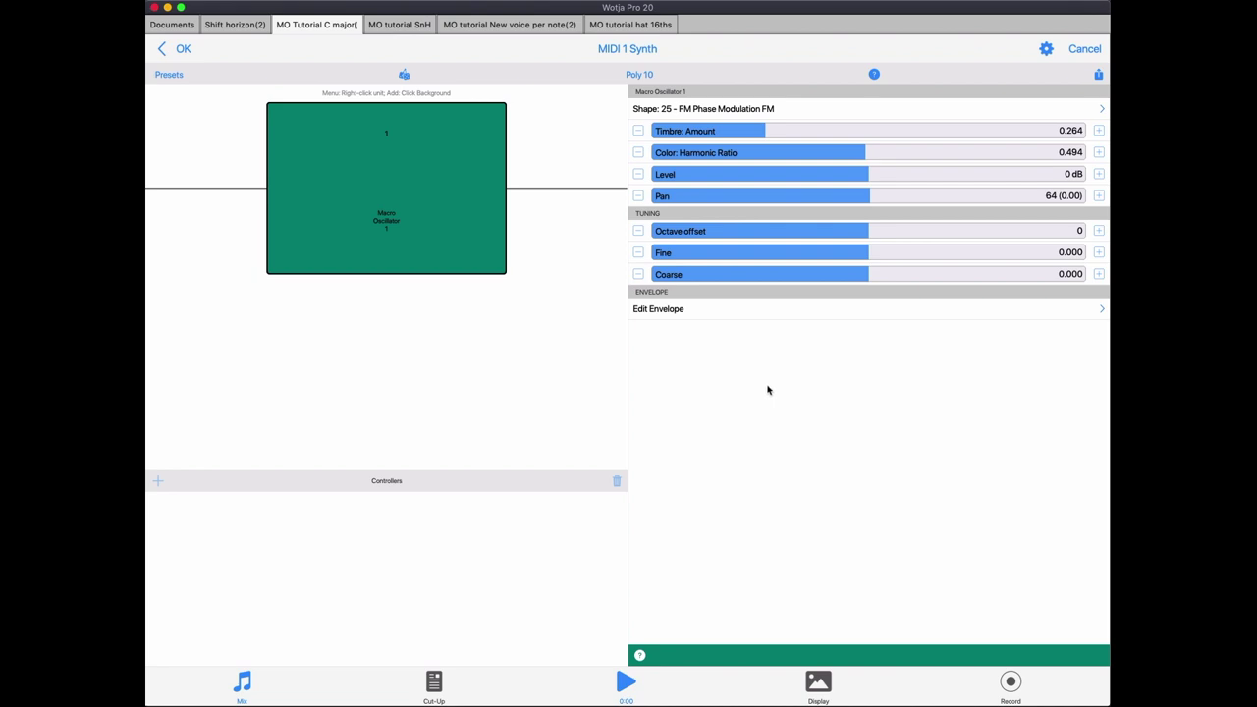
{"action": "left_click", "coordinate": [820, 160]}
{"action": "left_click_drag", "start_coordinate": [820, 160], "coordinate": [564, 160]}
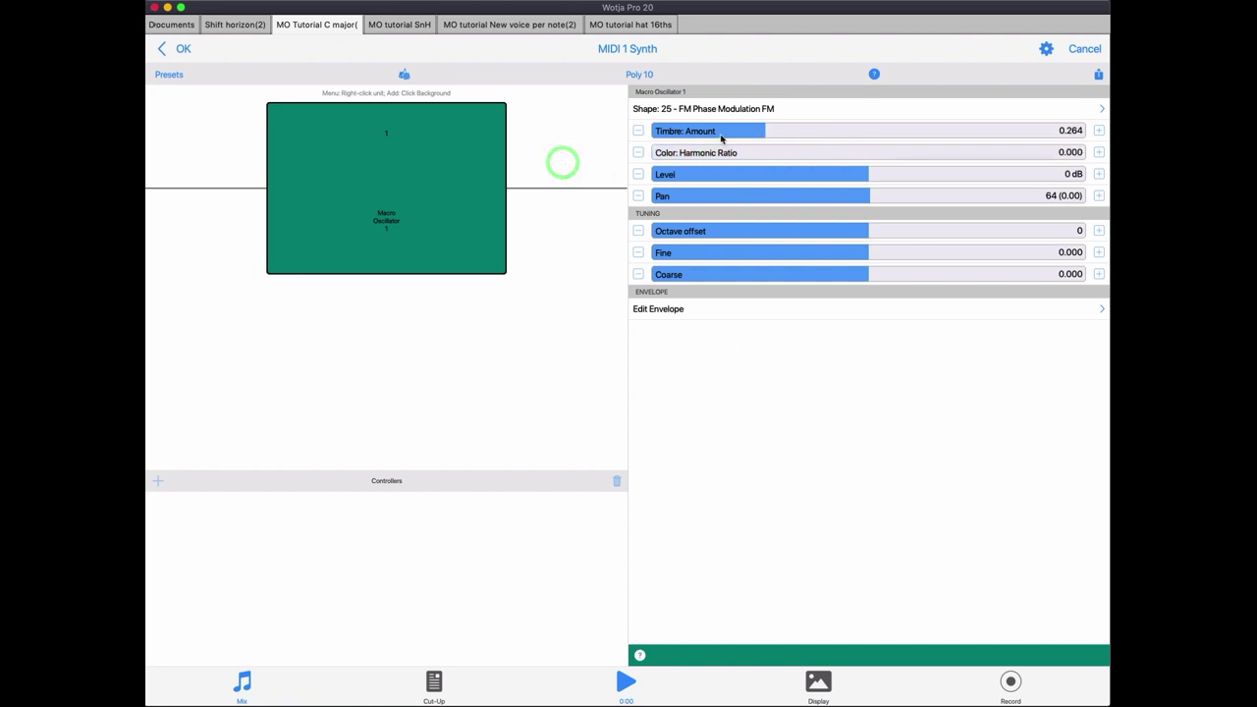
{"action": "left_click_drag", "start_coordinate": [723, 134], "coordinate": [595, 135]}
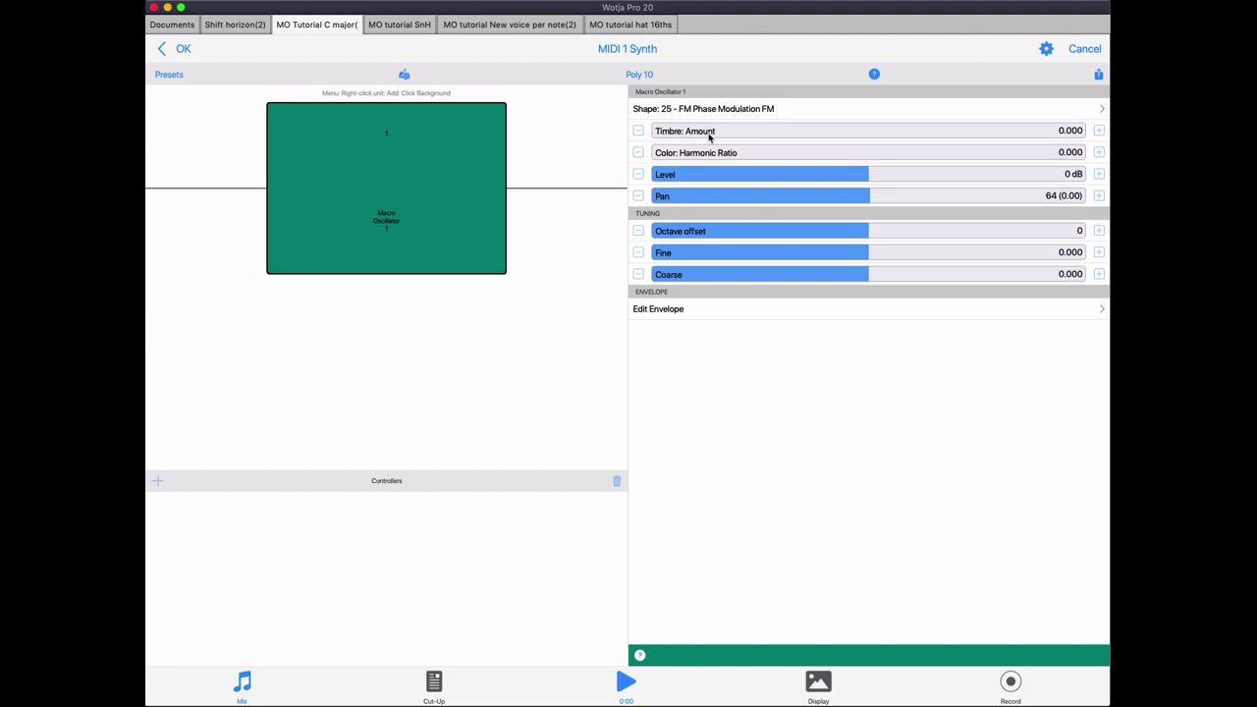
{"action": "mouse_move", "coordinate": [711, 134]}
{"action": "left_click", "coordinate": [625, 682]}
- During playback, raise the FM Timbre: Amount to 0.648 and Color: Harmonic Ratio to 0.462
{"action": "left_click_drag", "start_coordinate": [695, 132], "coordinate": [807, 134]}
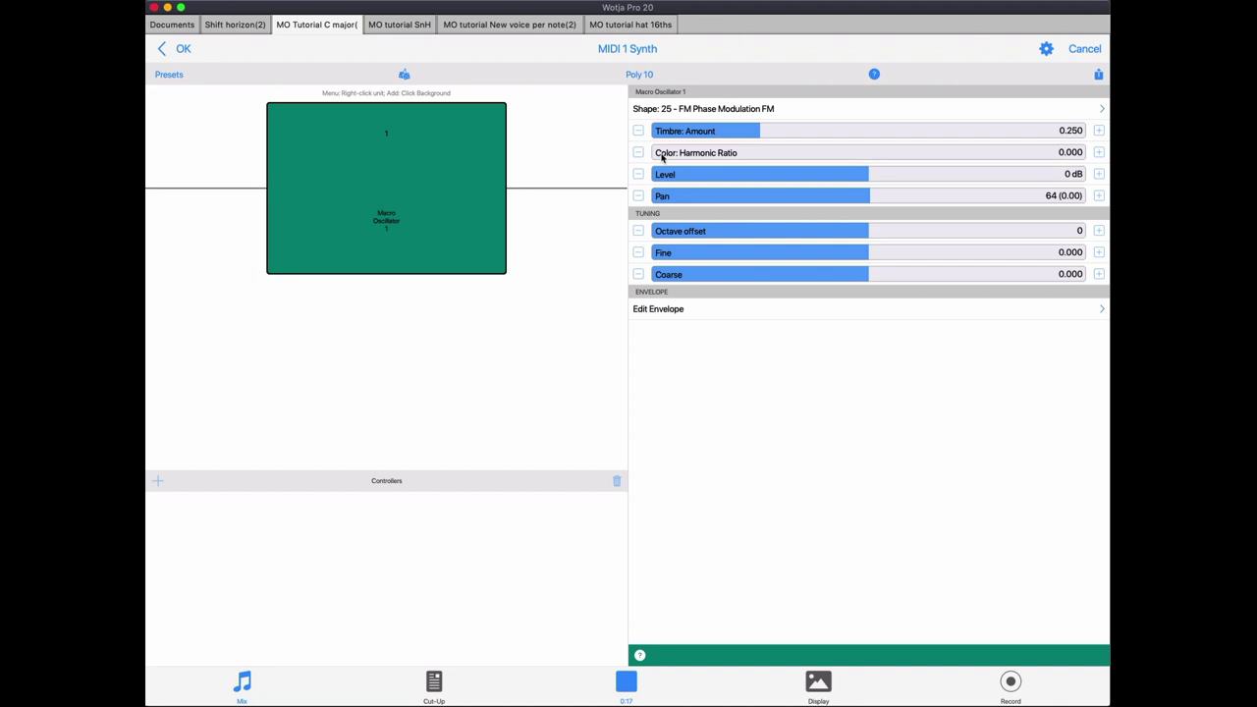
{"action": "left_click_drag", "start_coordinate": [662, 155], "coordinate": [927, 138]}
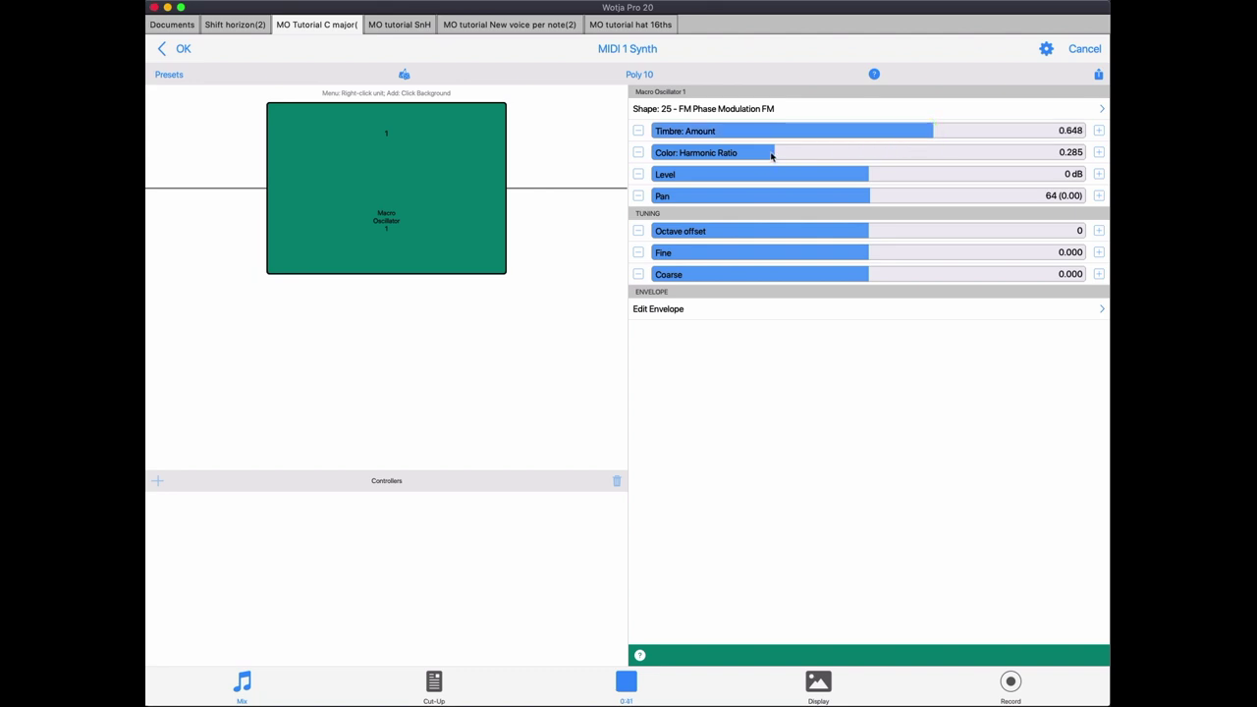
{"action": "left_click_drag", "start_coordinate": [774, 158], "coordinate": [853, 162]}
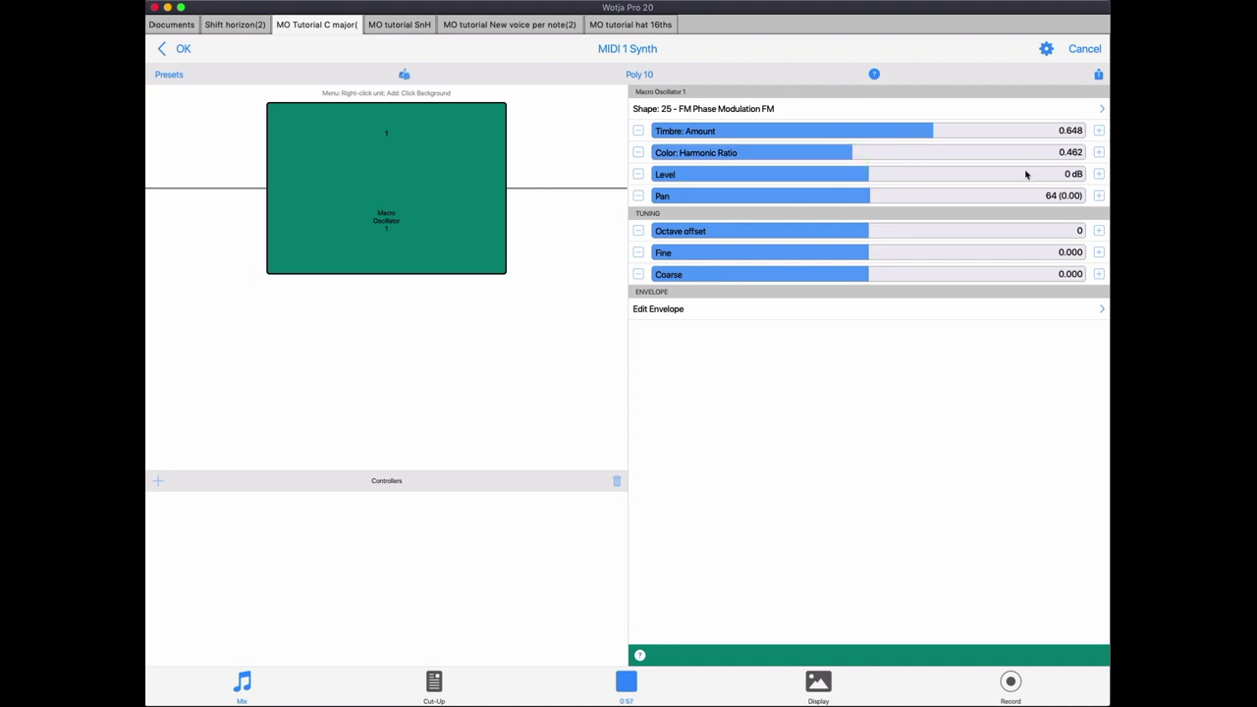
- Nudge Color: Harmonic Ratio up, then step it back down to 0.456
{"action": "left_click", "coordinate": [1099, 153]}
{"action": "left_click", "coordinate": [1100, 154]}
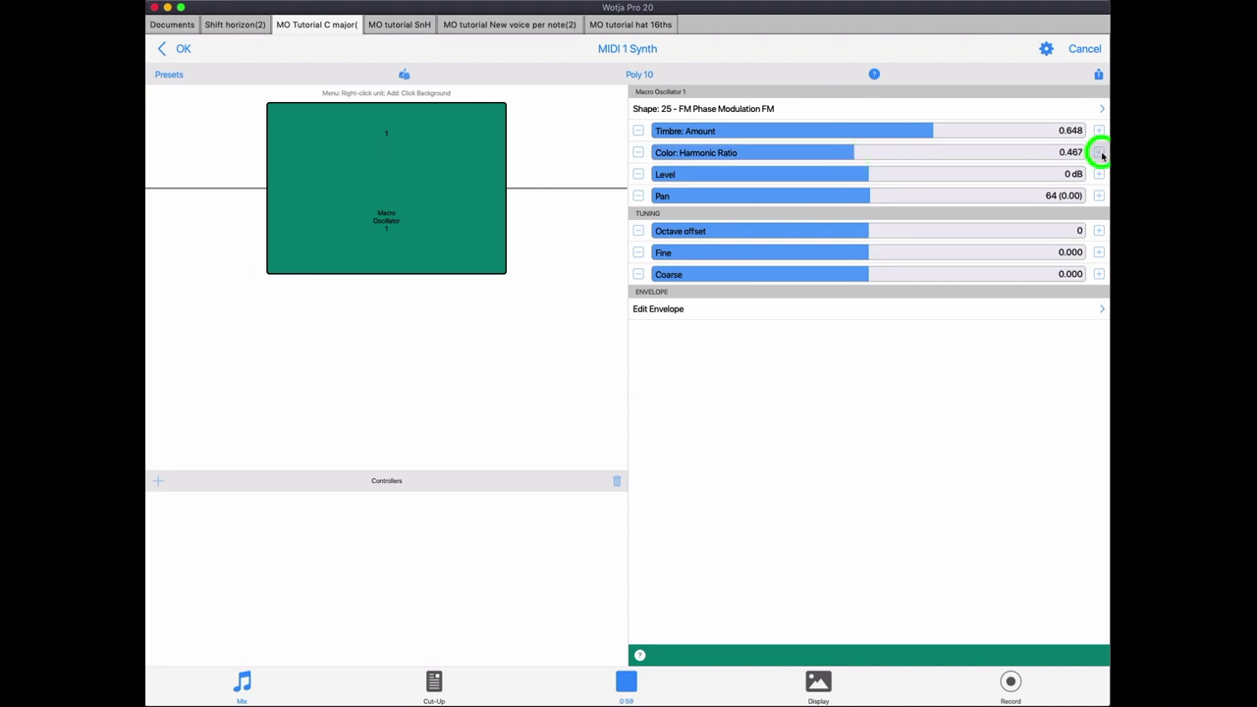
{"action": "left_click", "coordinate": [640, 153]}
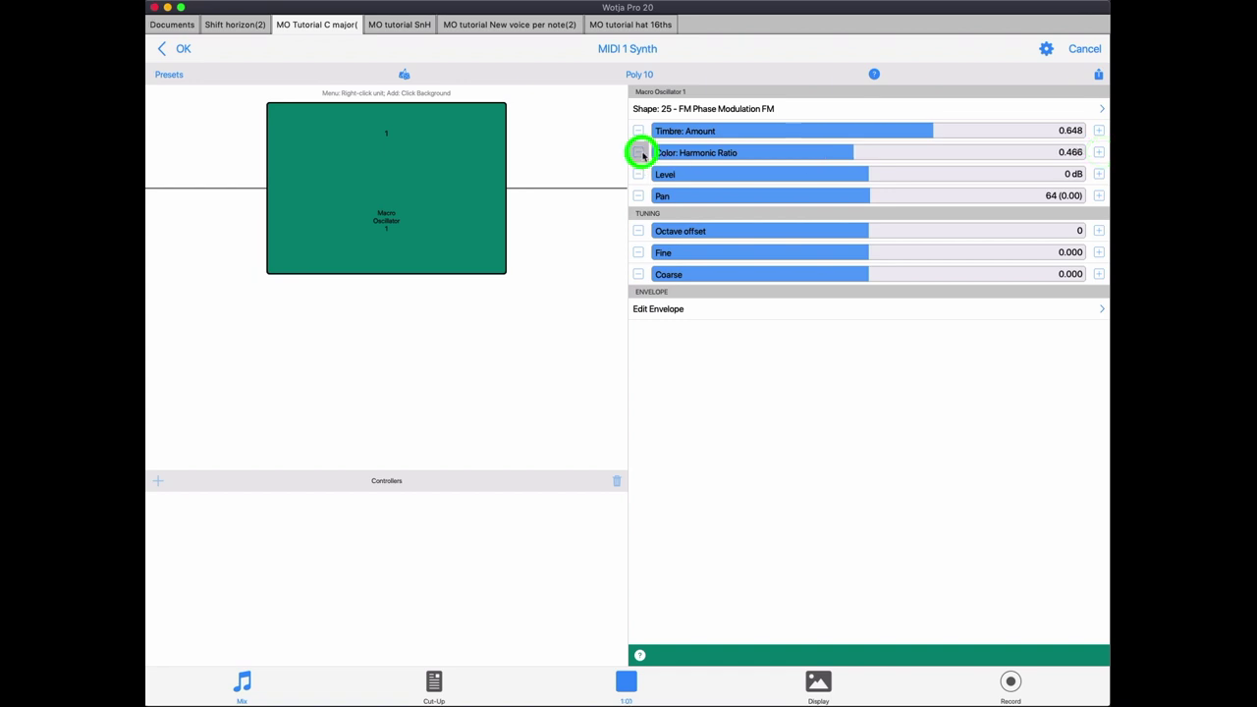
{"action": "left_click", "coordinate": [639, 153]}
{"action": "left_click", "coordinate": [639, 153]}
{"action": "left_click", "coordinate": [640, 153]}
{"action": "left_click", "coordinate": [639, 153]}
{"action": "left_click", "coordinate": [639, 153]}
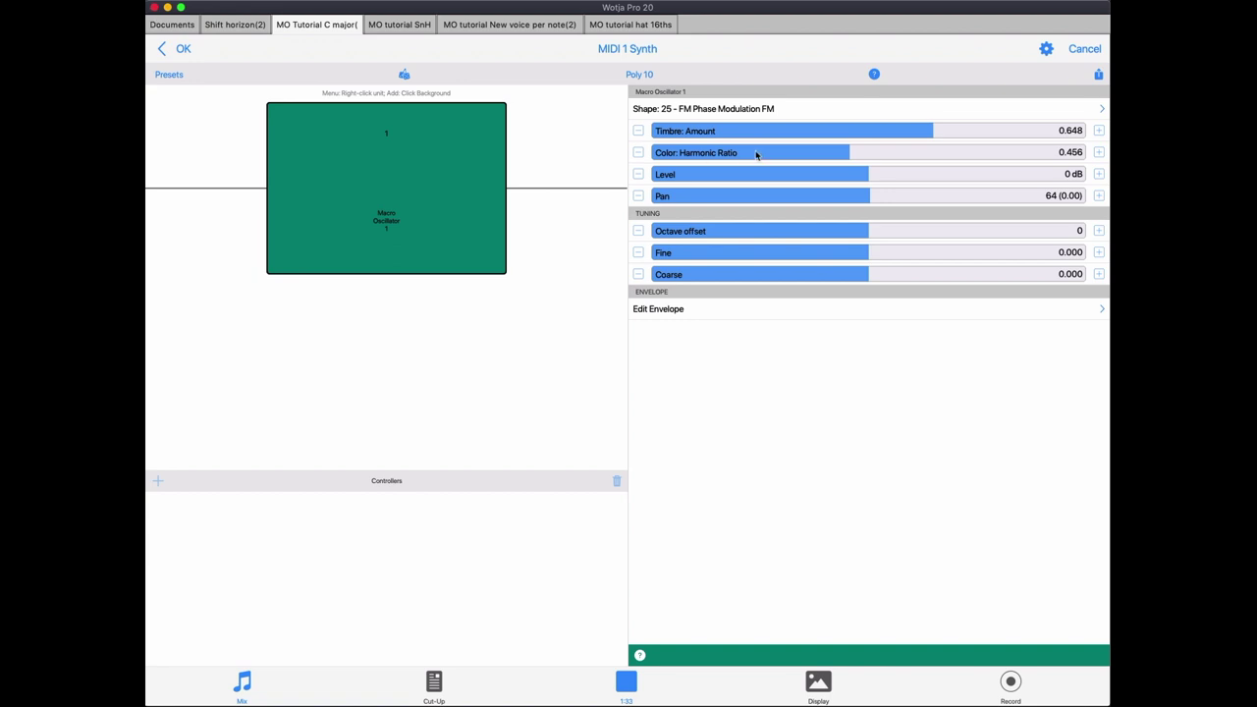
- Drag Color: Harmonic Ratio up through 0.47 and 0.494 to about 0.741
{"action": "left_click_drag", "start_coordinate": [754, 153], "coordinate": [764, 154]}
{"action": "left_click_drag", "start_coordinate": [763, 153], "coordinate": [772, 155]}
{"action": "left_click_drag", "start_coordinate": [773, 155], "coordinate": [785, 155]}
{"action": "left_click_drag", "start_coordinate": [785, 155], "coordinate": [836, 164]}
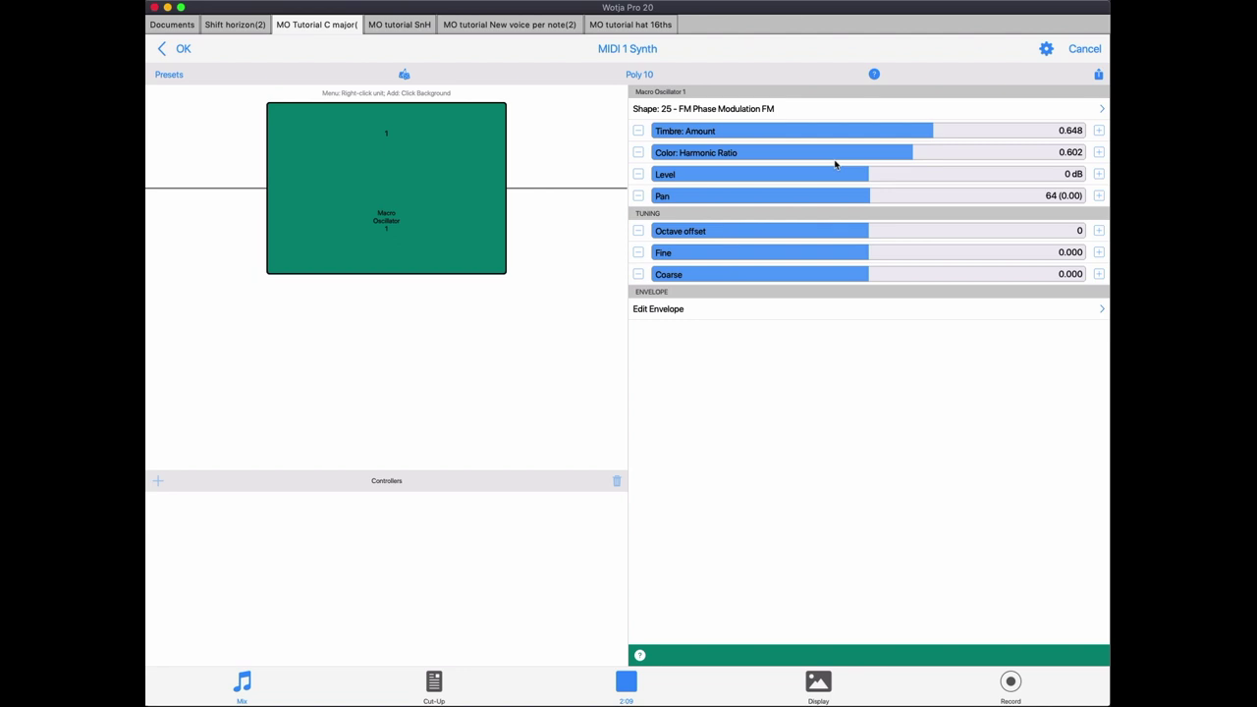
{"action": "left_click_drag", "start_coordinate": [836, 162], "coordinate": [900, 163]}
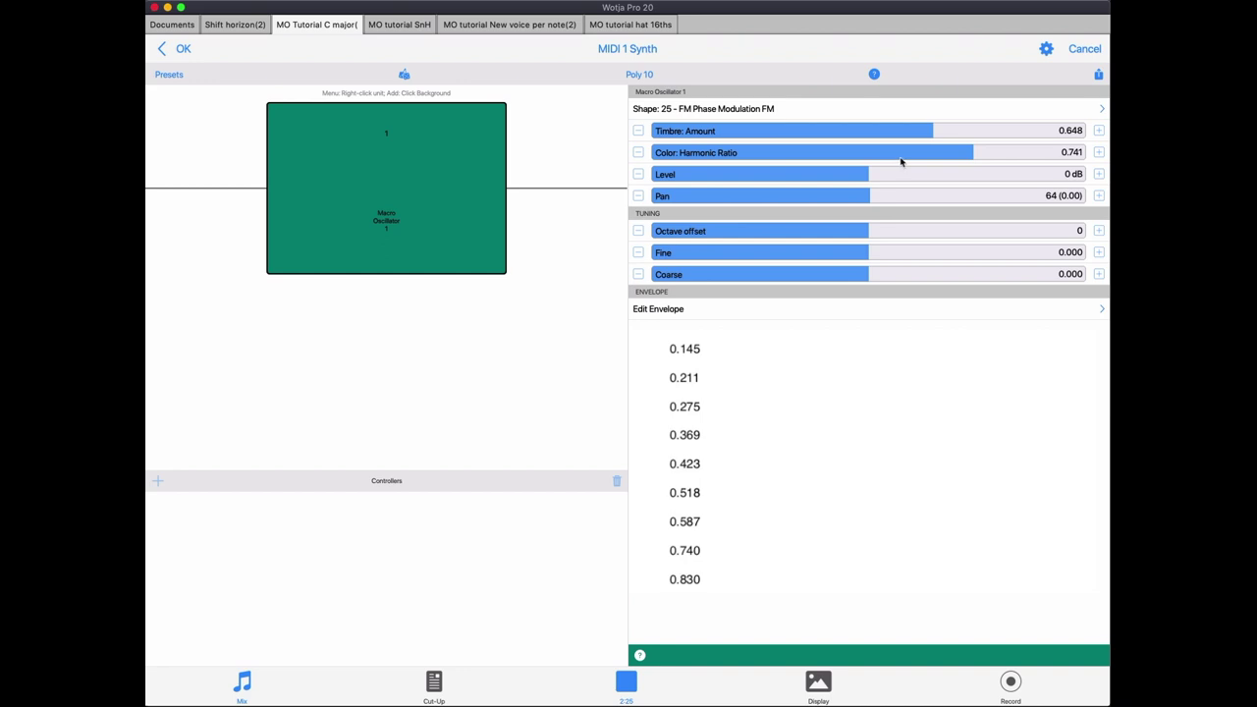
- Pull the FM Color: Harmonic Ratio back down from 0.741 to 0.438
{"action": "left_click_drag", "start_coordinate": [899, 162], "coordinate": [772, 157]}
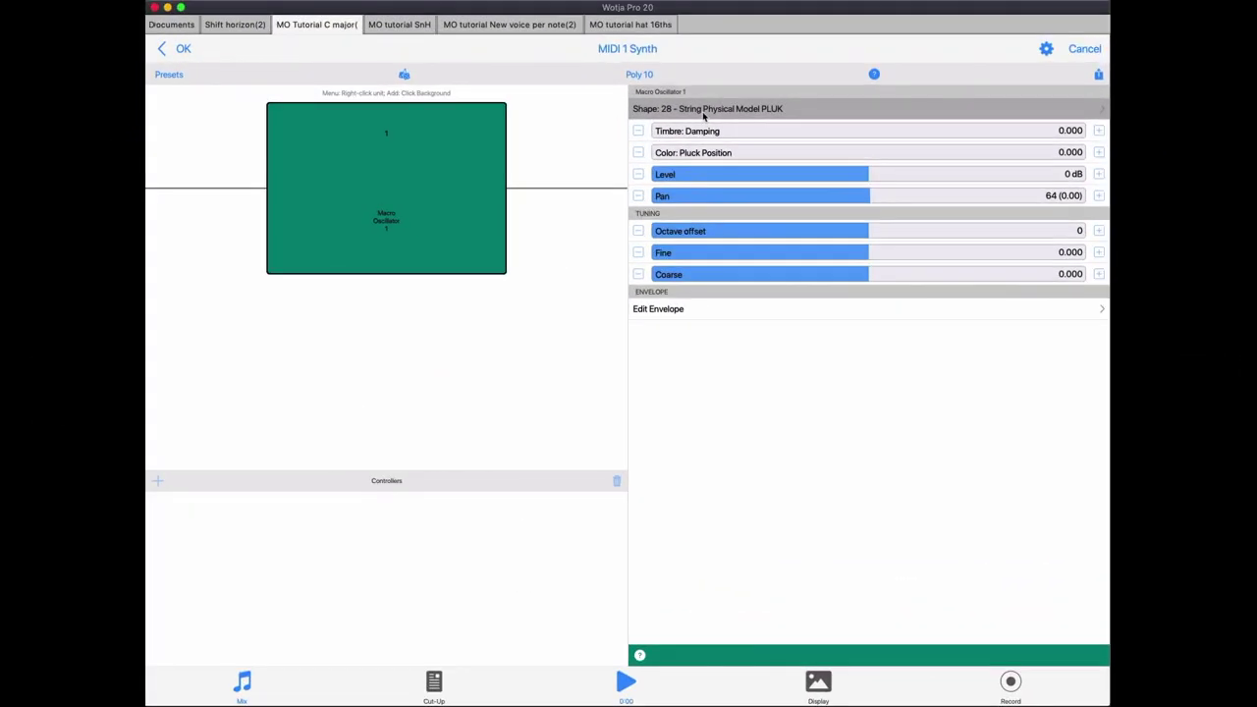
{"action": "left_click", "coordinate": [702, 113]}
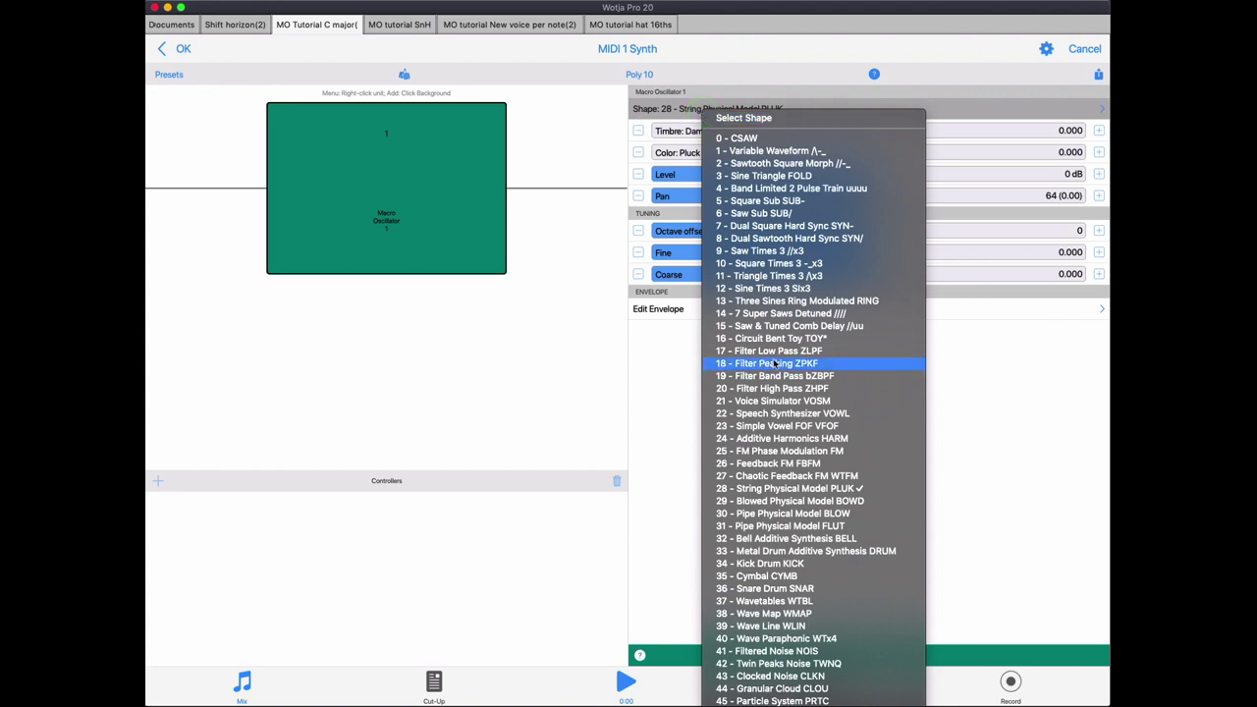
{"action": "left_click", "coordinate": [826, 491]}
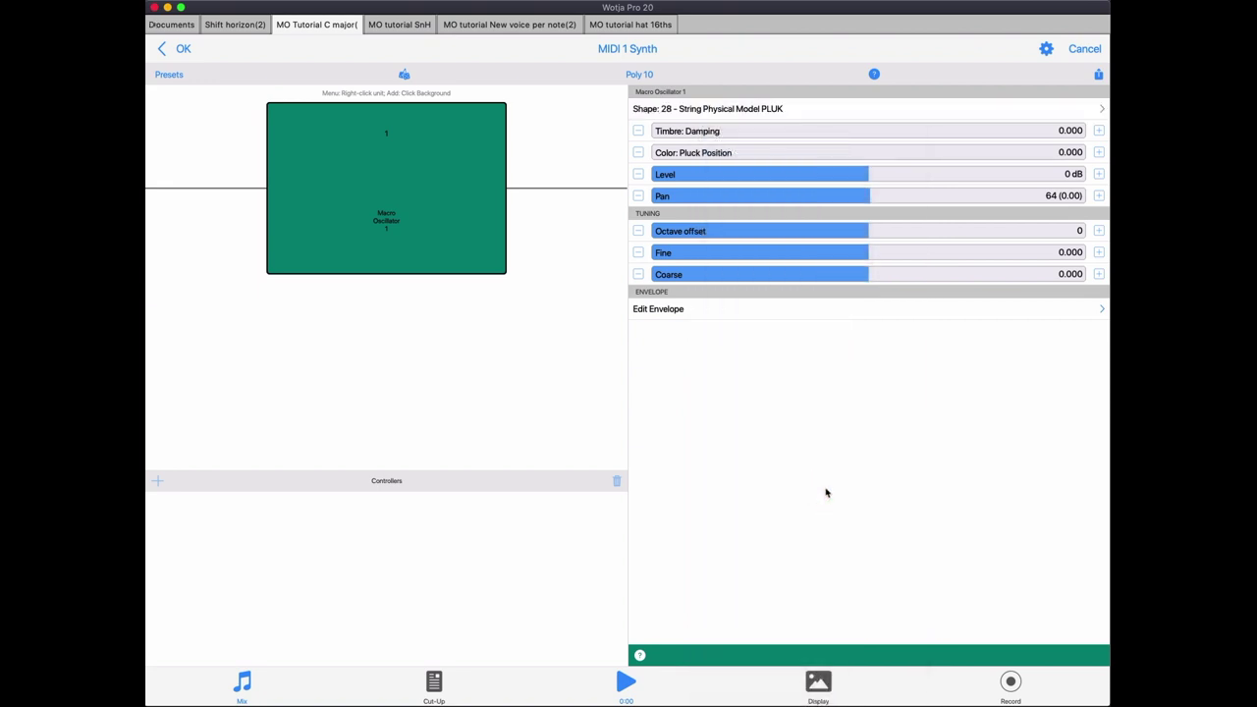
{"action": "left_click", "coordinate": [663, 312]}
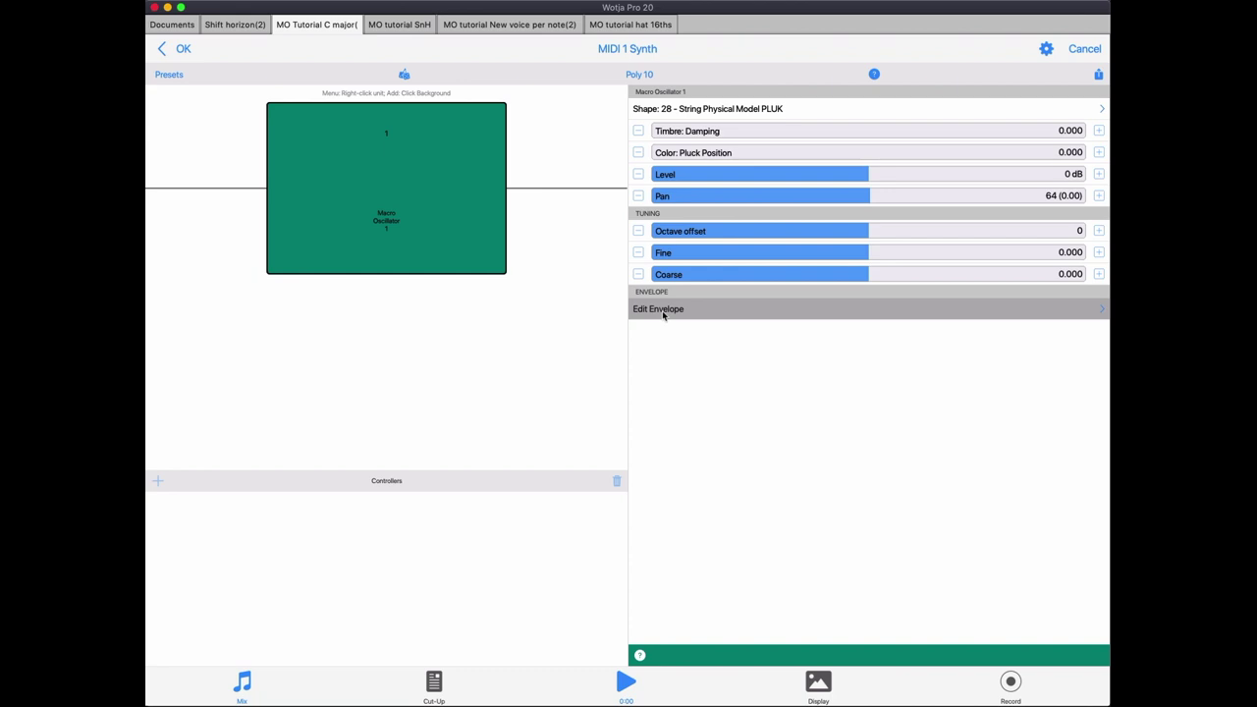
{"action": "left_click", "coordinate": [662, 313]}
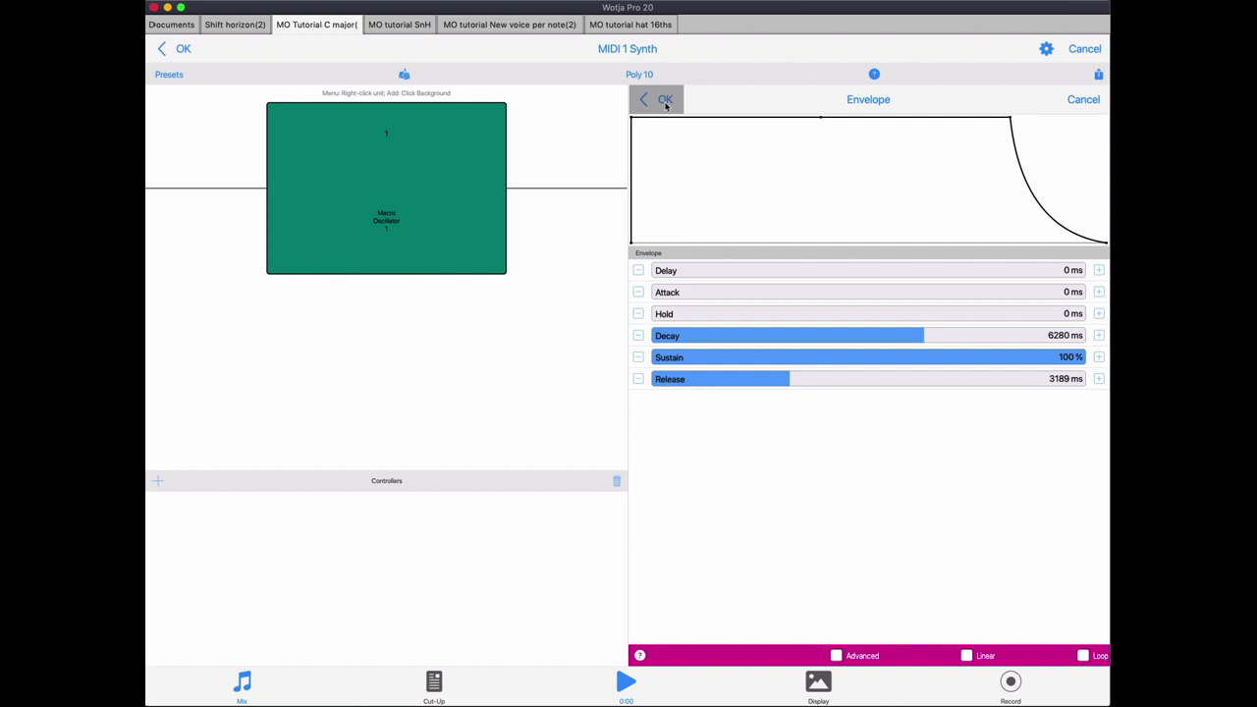
{"action": "left_click", "coordinate": [664, 102]}
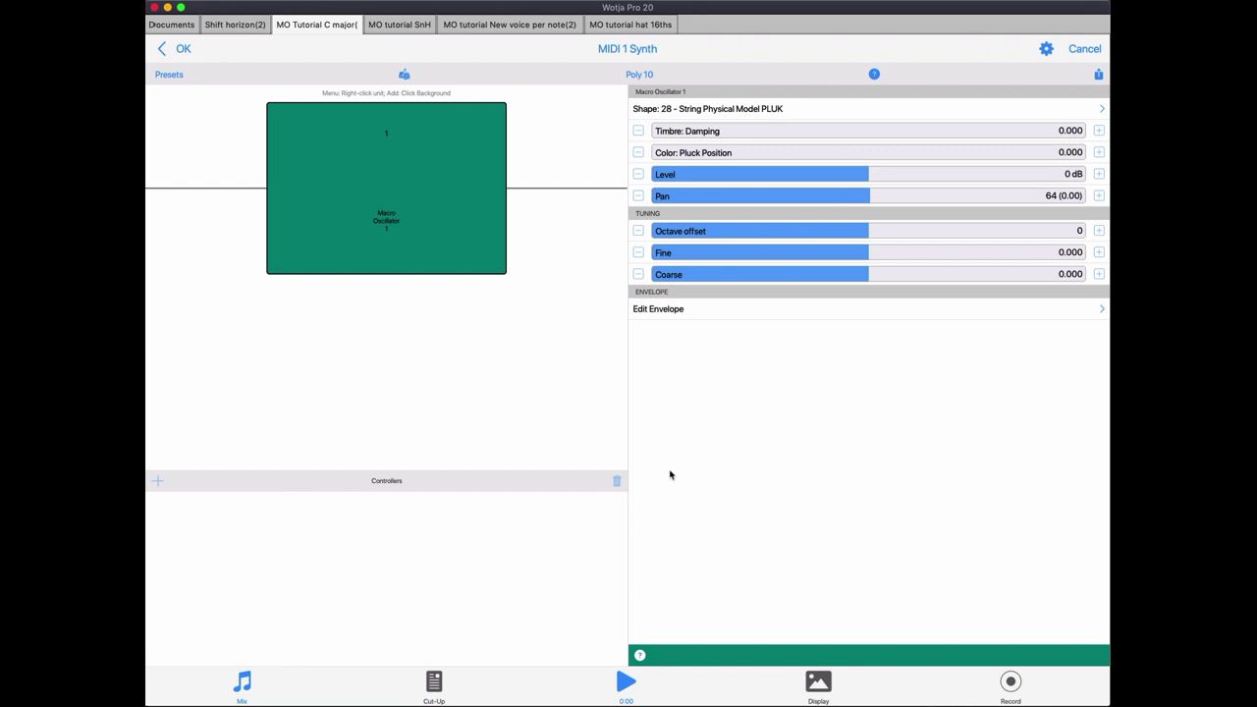
{"action": "left_click", "coordinate": [624, 685]}
- Sweep PLUK Timbre: Damping and Color: Pluck Position while listening, leaving them at 0.441 and 0.295
{"action": "left_click_drag", "start_coordinate": [661, 131], "coordinate": [883, 167]}
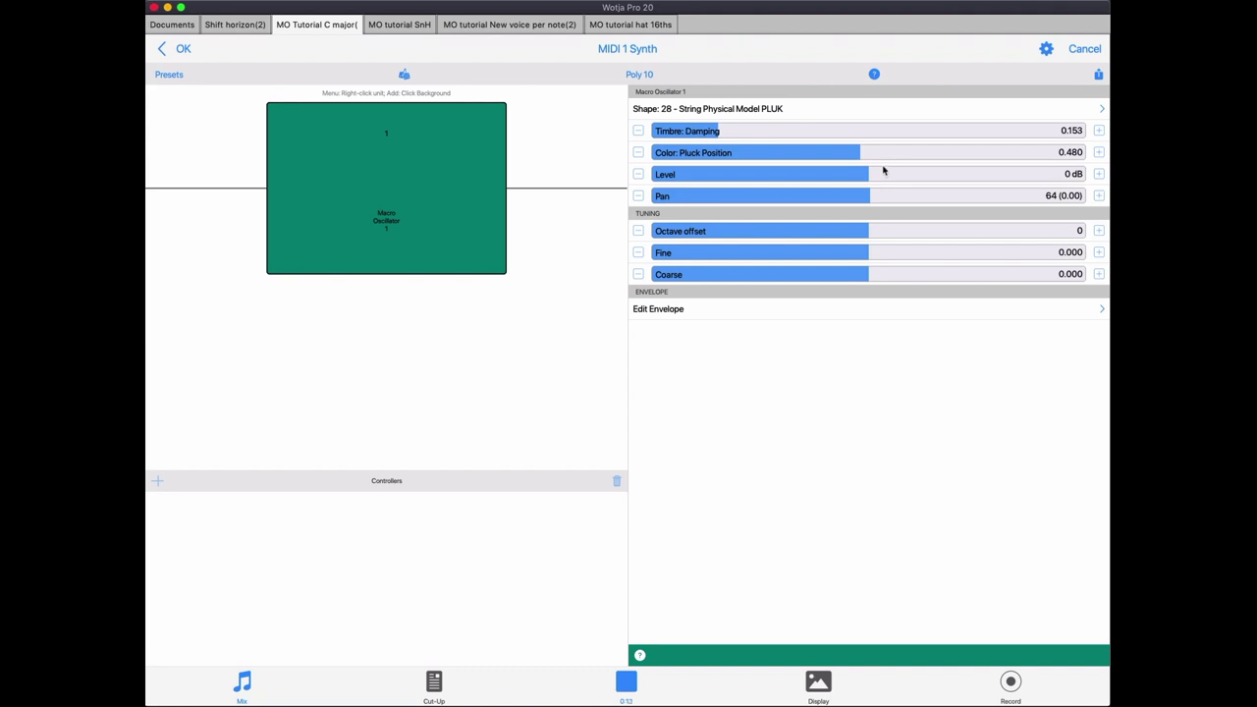
{"action": "left_click_drag", "start_coordinate": [675, 131], "coordinate": [846, 136]}
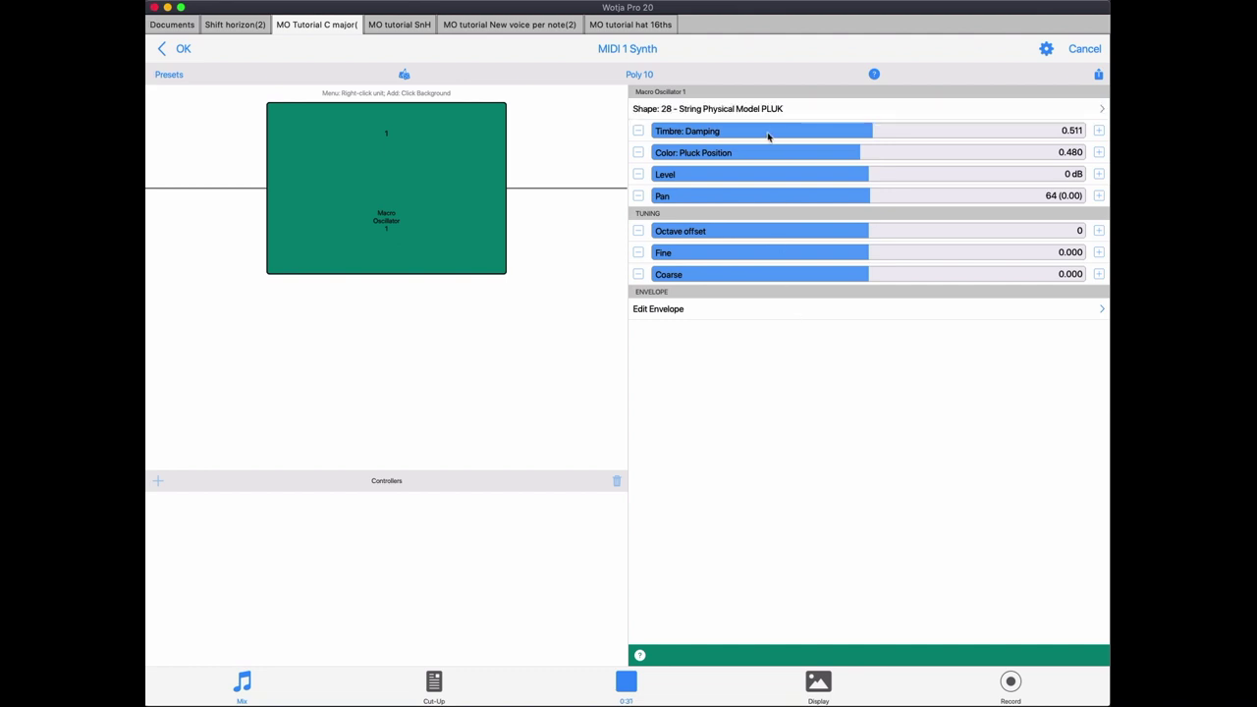
{"action": "left_click_drag", "start_coordinate": [769, 138], "coordinate": [895, 142]}
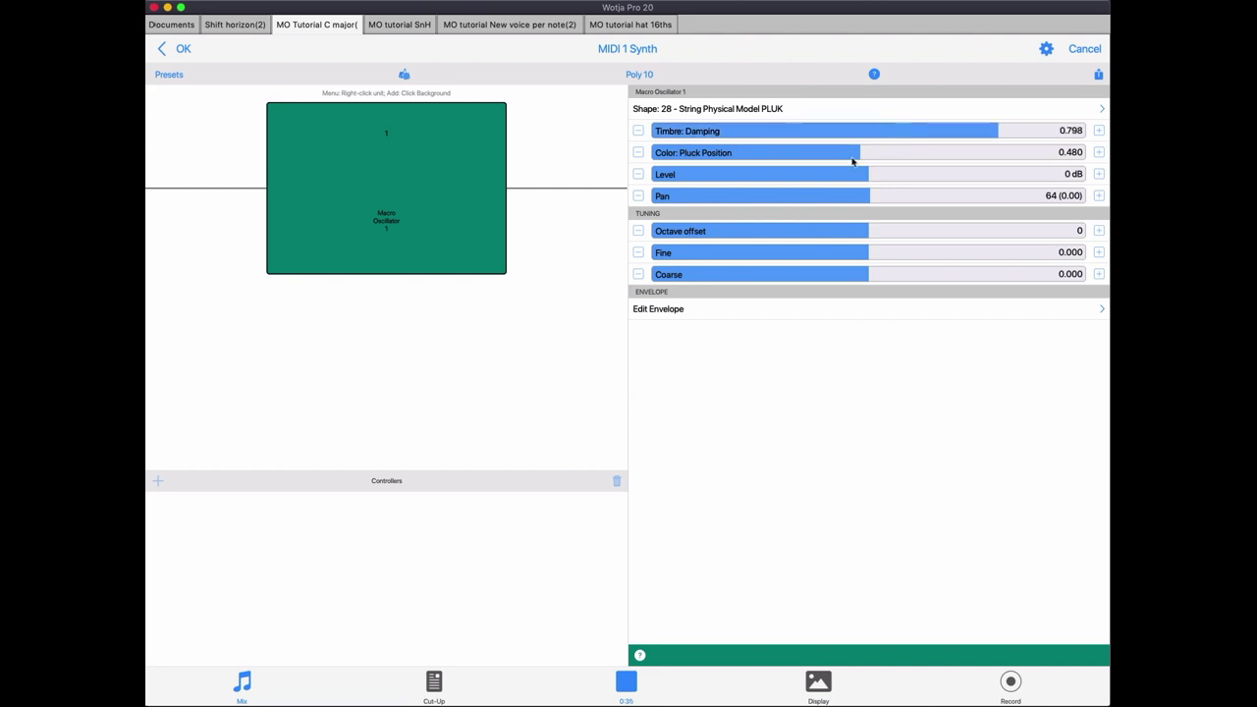
{"action": "left_click_drag", "start_coordinate": [833, 160], "coordinate": [982, 164]}
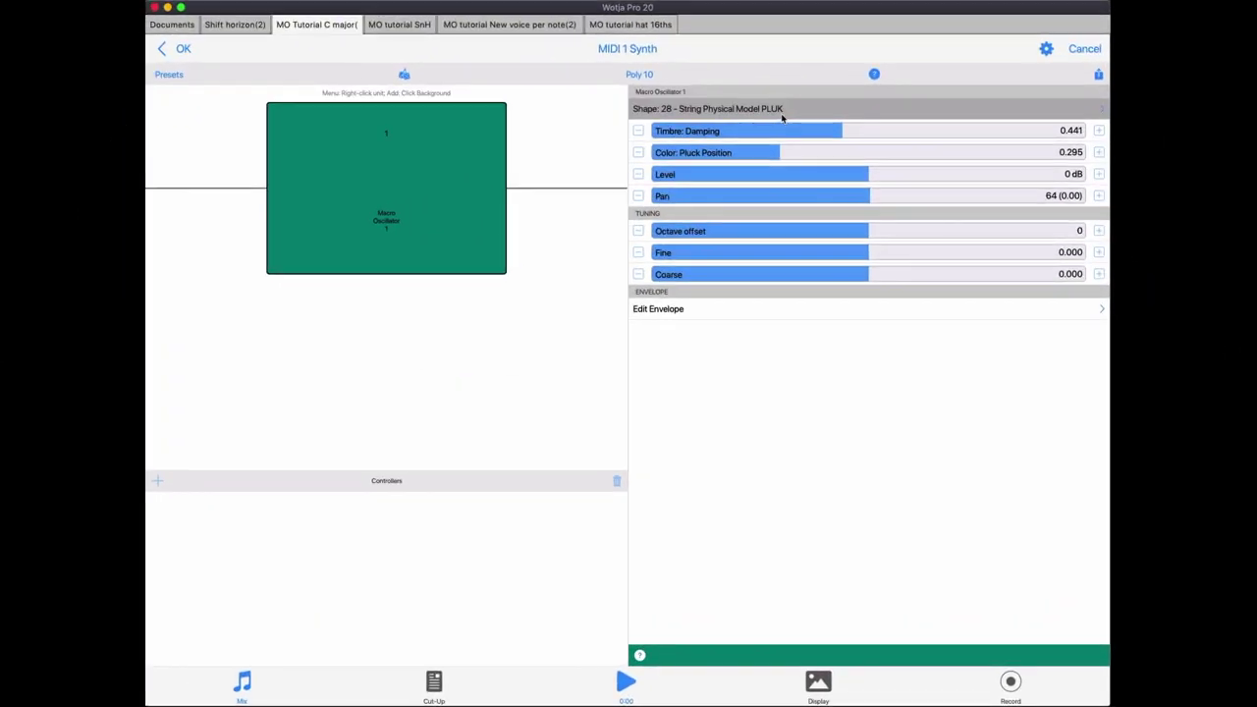
{"action": "left_click", "coordinate": [782, 112]}
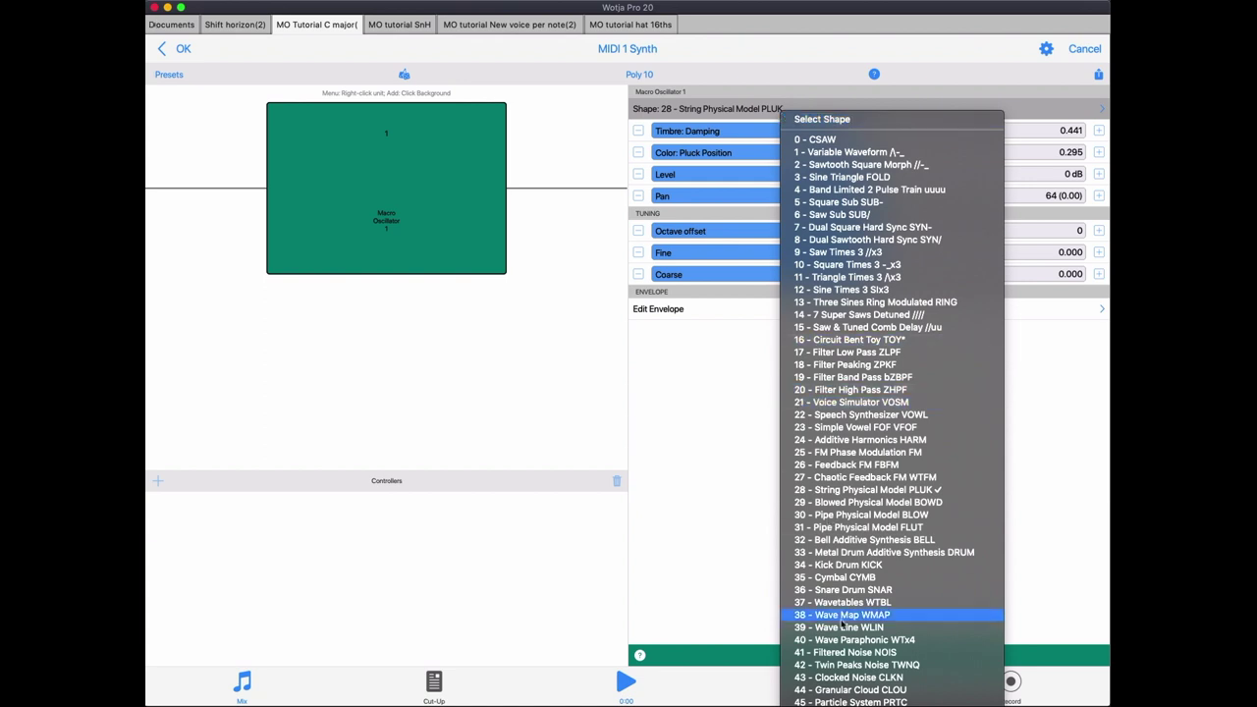
- Pick 38 - Wave Map WMAP, set X and Y Scanning to 0.000, and start playback
{"action": "left_click", "coordinate": [884, 614]}
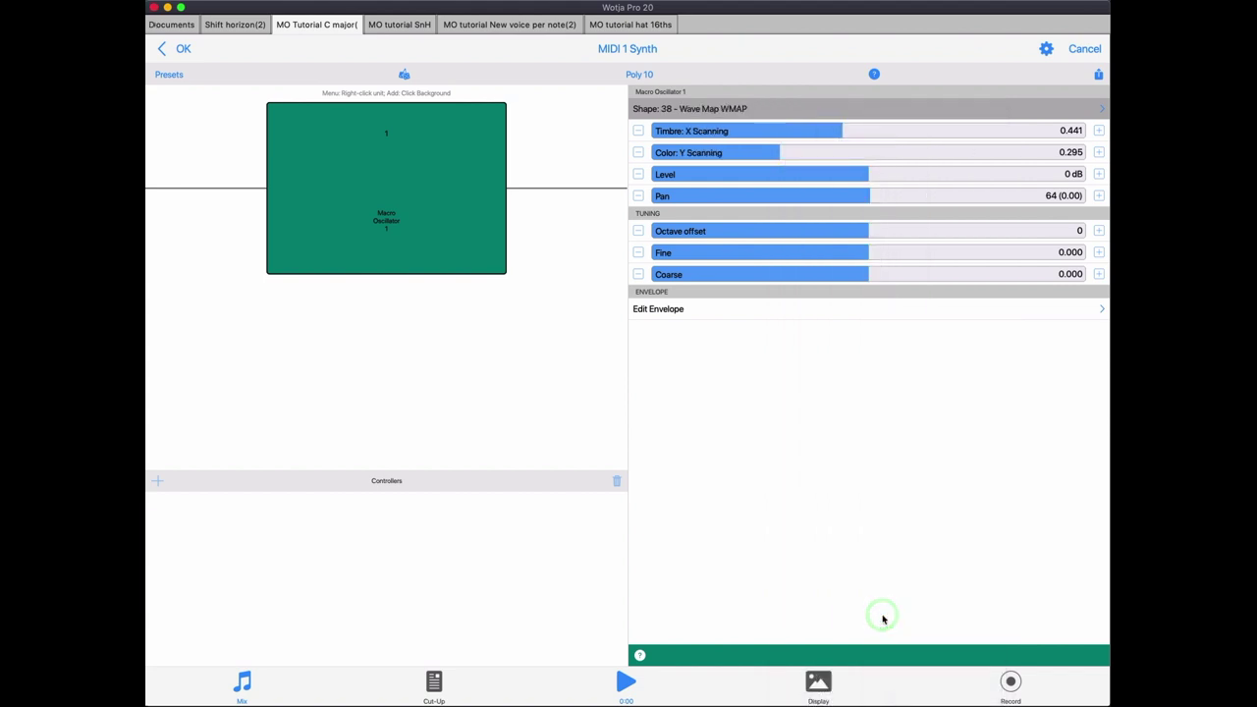
{"action": "left_click_drag", "start_coordinate": [811, 135], "coordinate": [579, 135]}
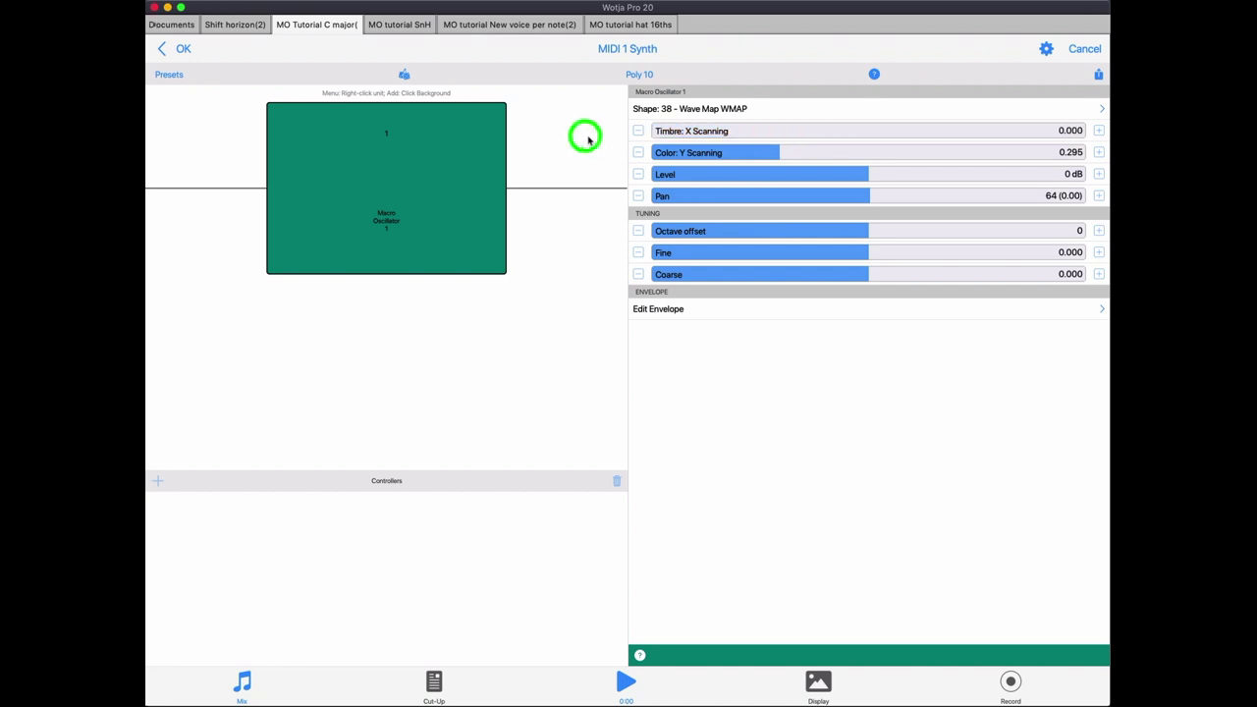
{"action": "left_click_drag", "start_coordinate": [740, 154], "coordinate": [575, 156]}
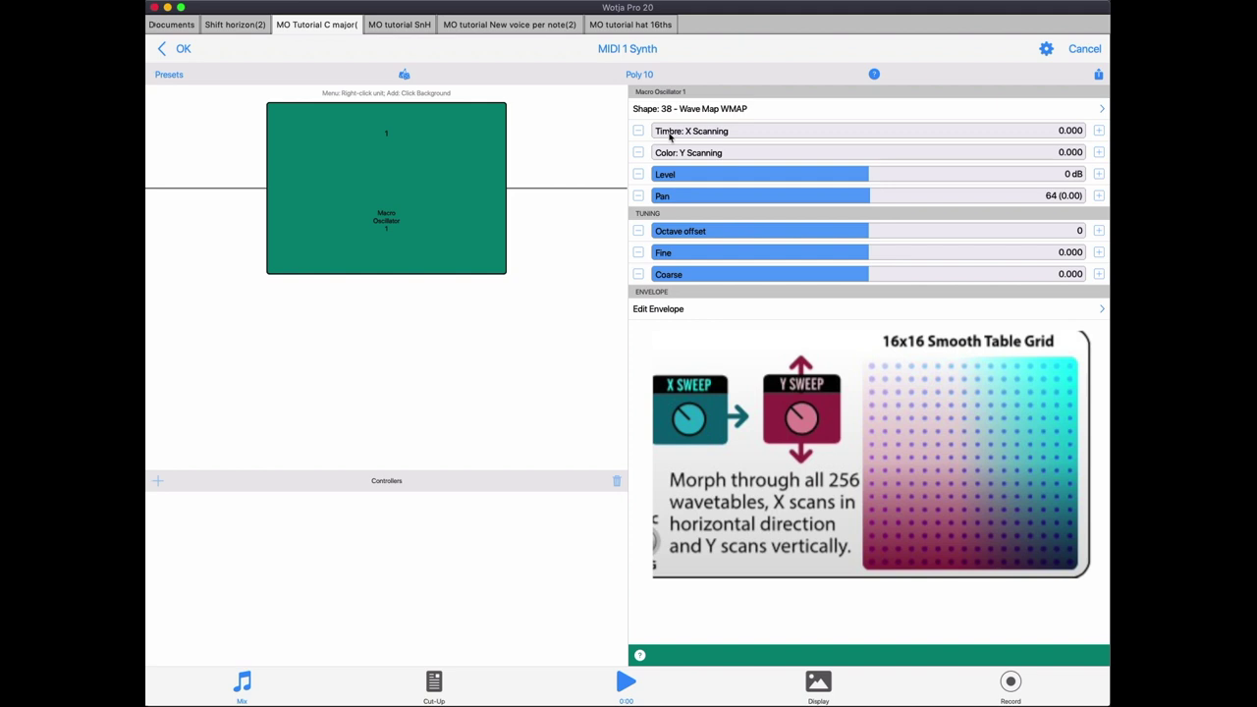
{"action": "left_click", "coordinate": [627, 684]}
- Sweep X Scanning between 0.305 and 0.492 and Y Scanning up, then back to 0.752
{"action": "left_click_drag", "start_coordinate": [658, 137], "coordinate": [827, 142]}
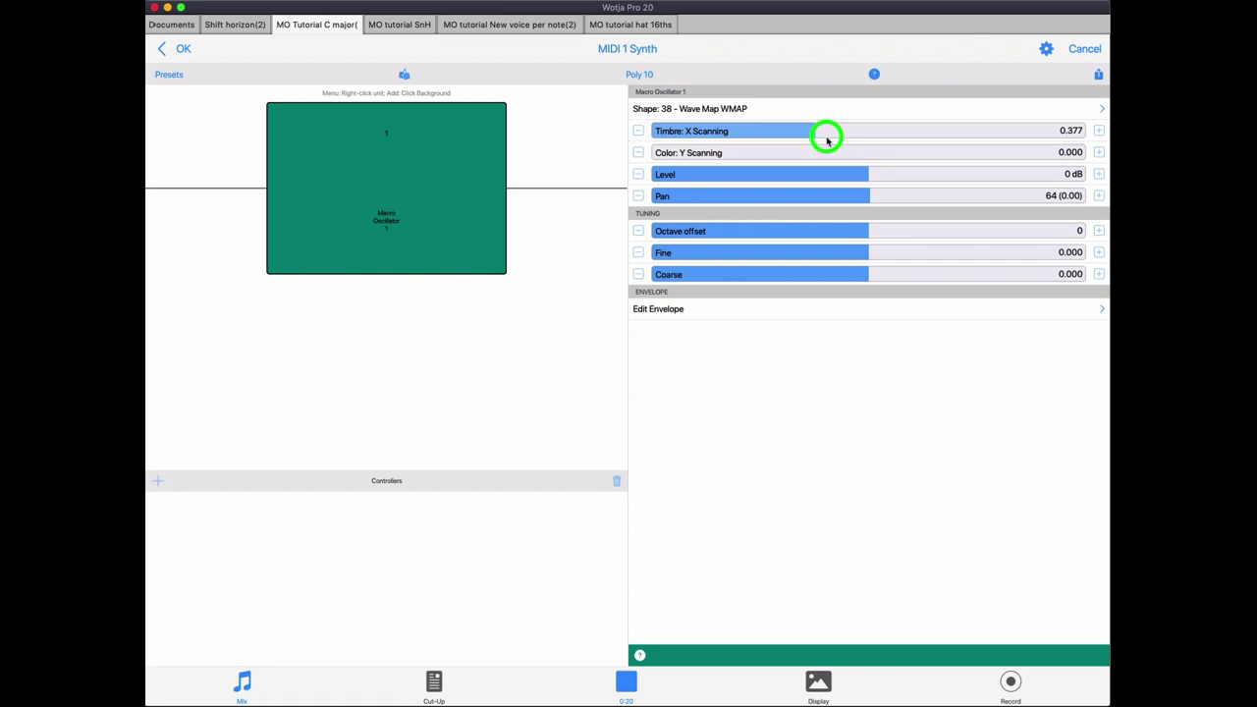
{"action": "left_click_drag", "start_coordinate": [826, 142], "coordinate": [832, 142]}
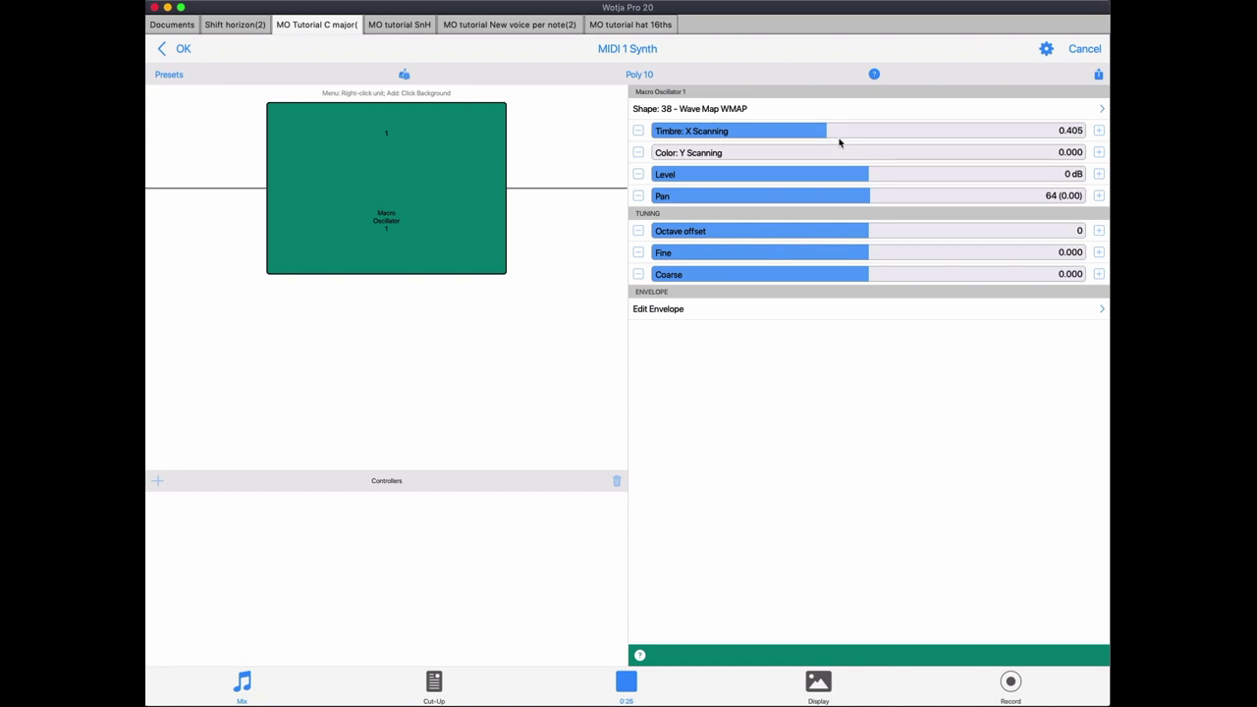
{"action": "left_click_drag", "start_coordinate": [816, 131], "coordinate": [879, 137]}
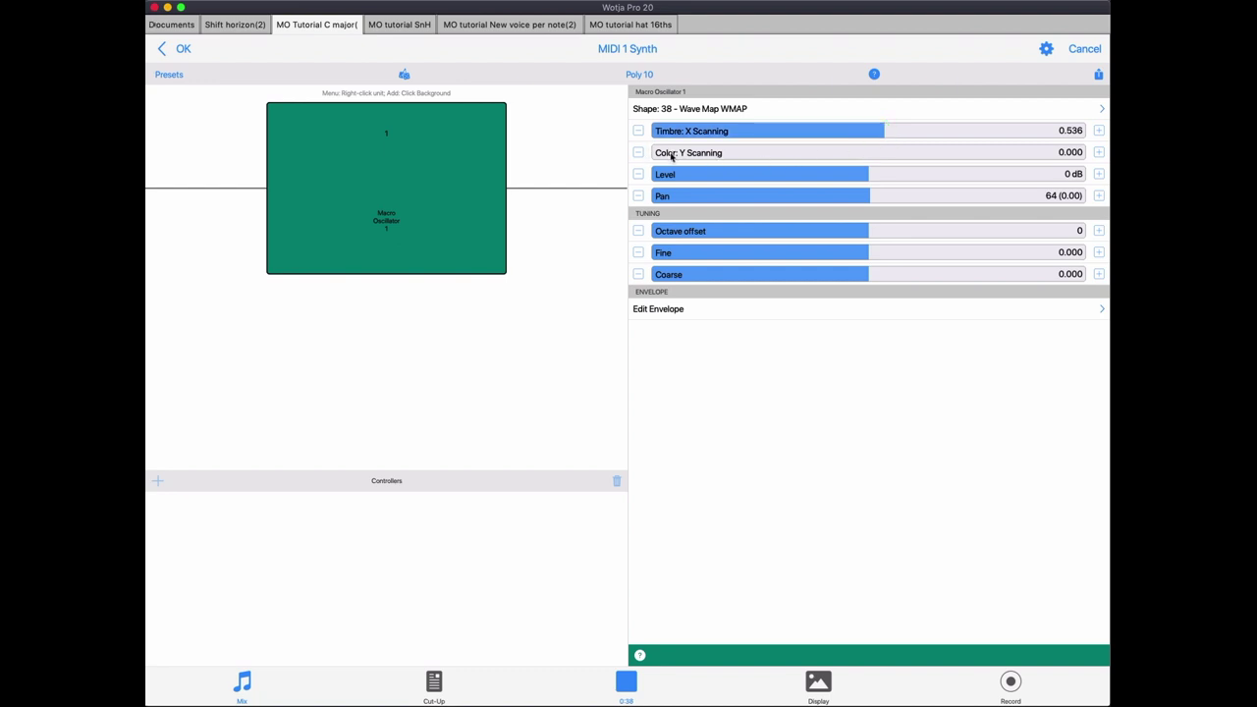
{"action": "left_click_drag", "start_coordinate": [672, 155], "coordinate": [978, 159]}
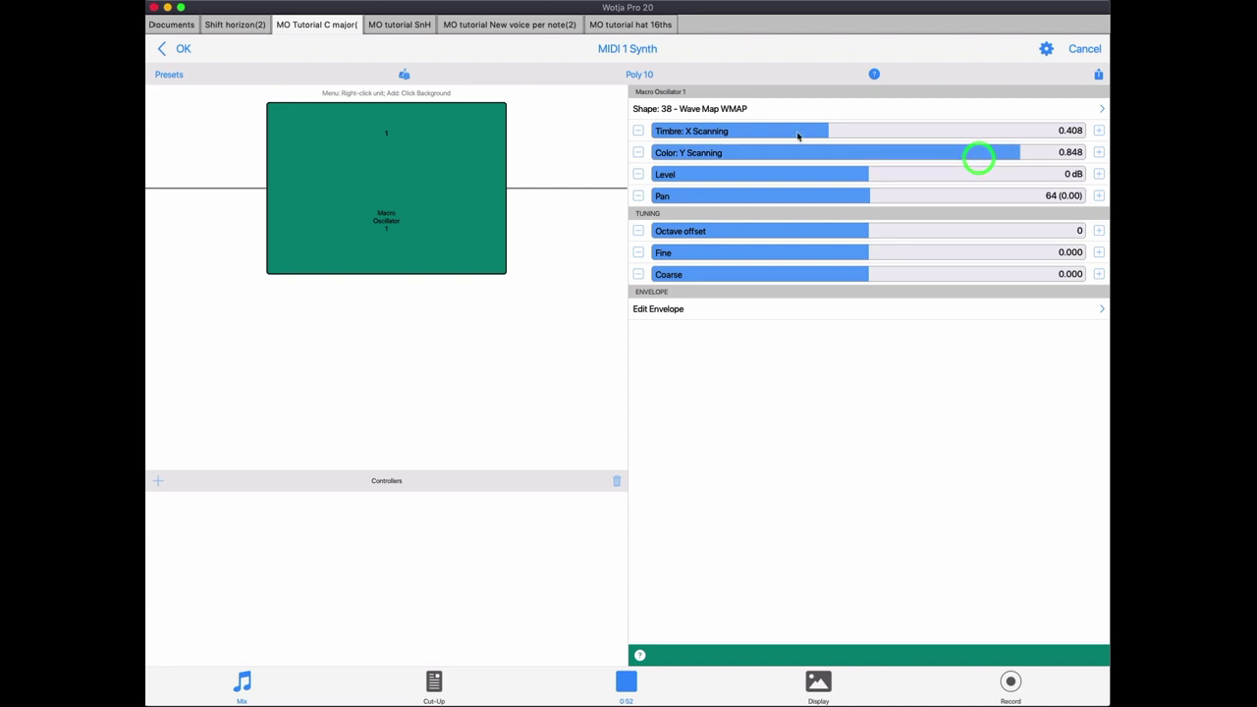
{"action": "mouse_move", "coordinate": [797, 134]}
{"action": "left_mouse_down"}
{"action": "mouse_move", "coordinate": [893, 134]}
{"action": "mouse_move", "coordinate": [808, 134]}
{"action": "left_mouse_up"}
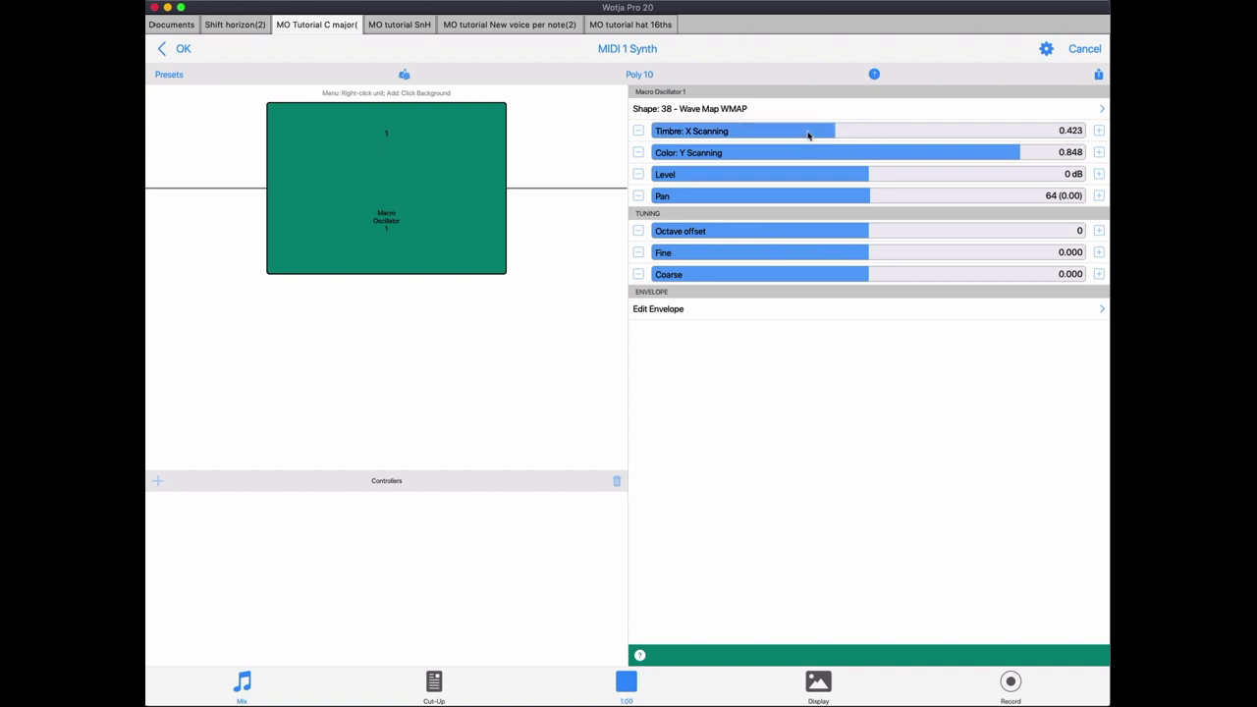
{"action": "left_click_drag", "start_coordinate": [810, 134], "coordinate": [754, 137]}
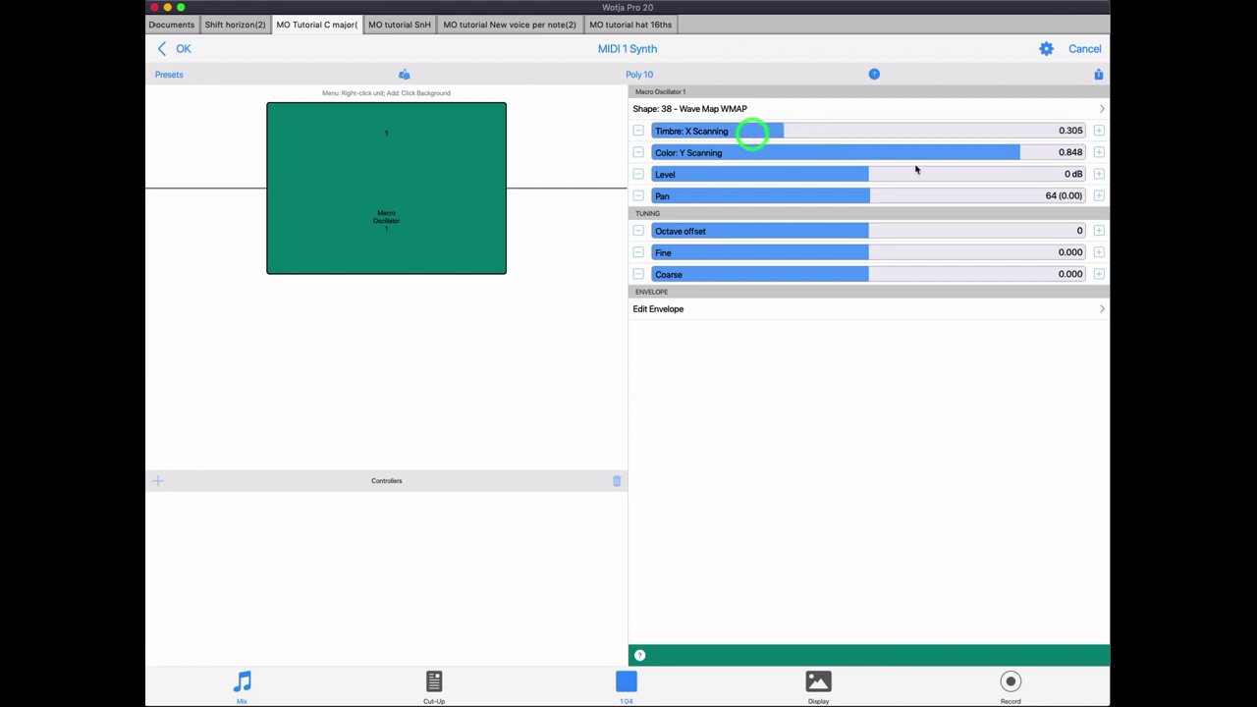
{"action": "left_click_drag", "start_coordinate": [929, 161], "coordinate": [874, 160]}
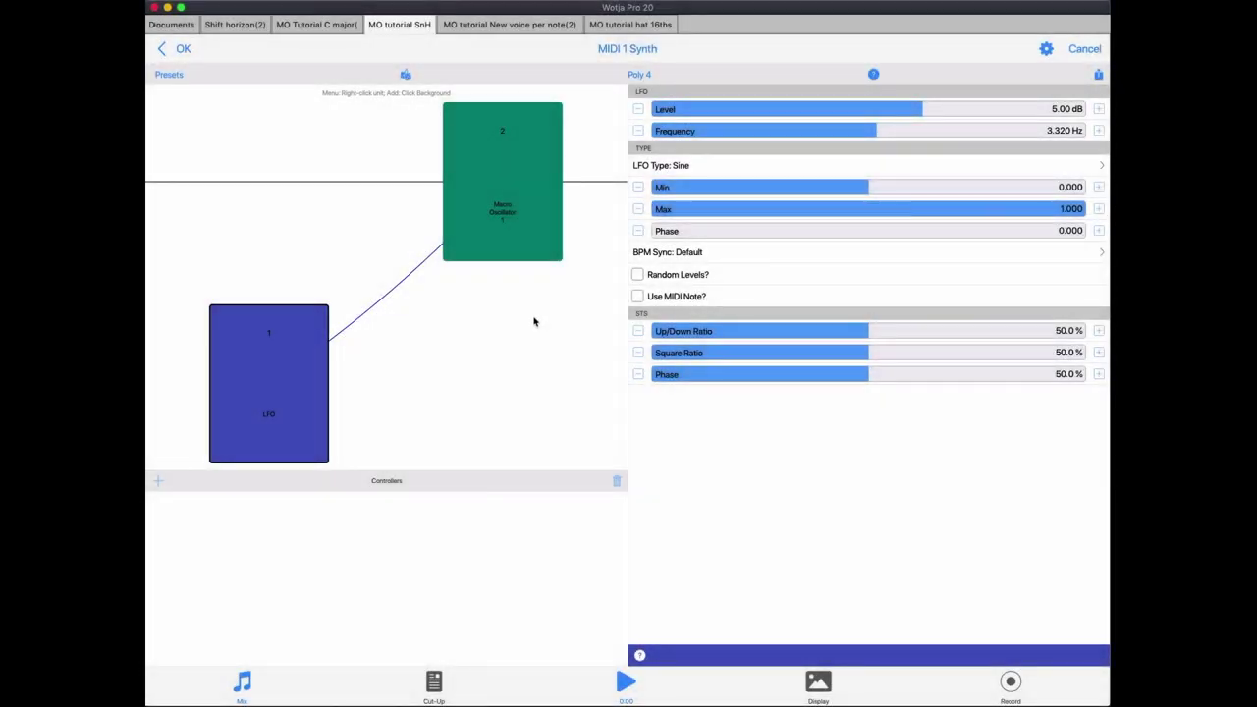
{"action": "left_click", "coordinate": [524, 159]}
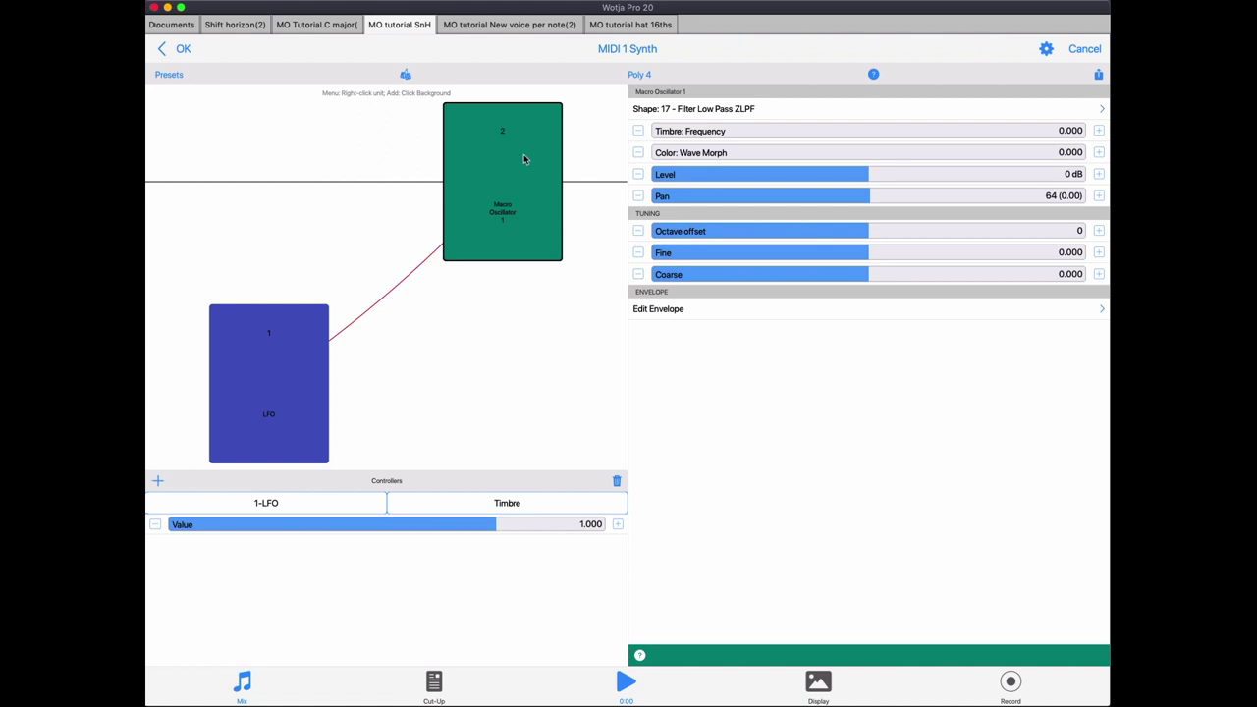
{"action": "left_click", "coordinate": [315, 338]}
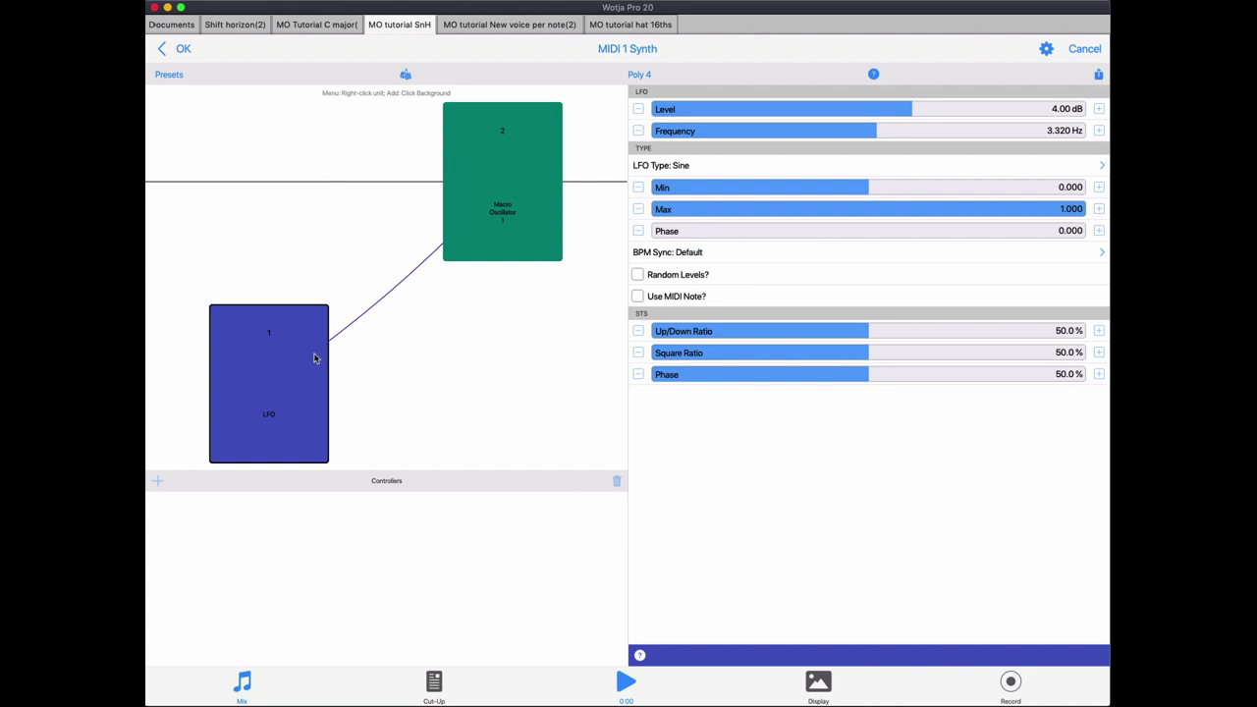
{"action": "left_click", "coordinate": [690, 167]}
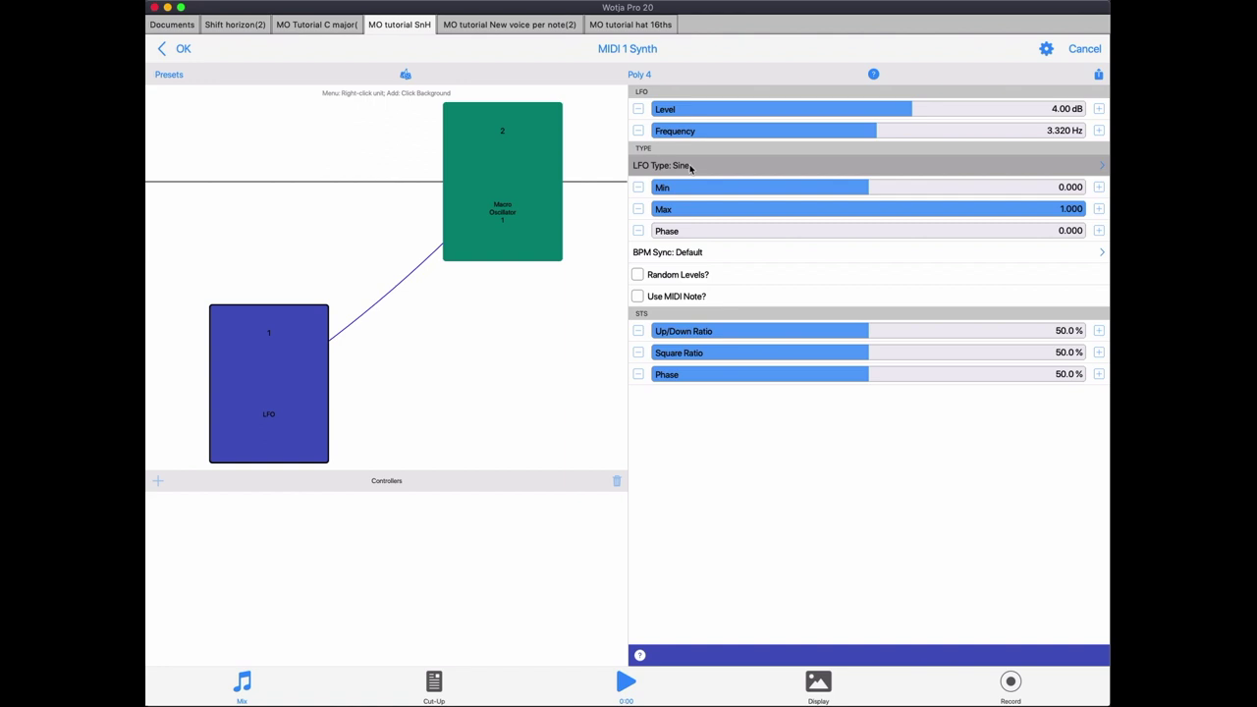
- Close the stray menus, select the LFO unit and set its type to Random
{"action": "left_click", "coordinate": [691, 167]}
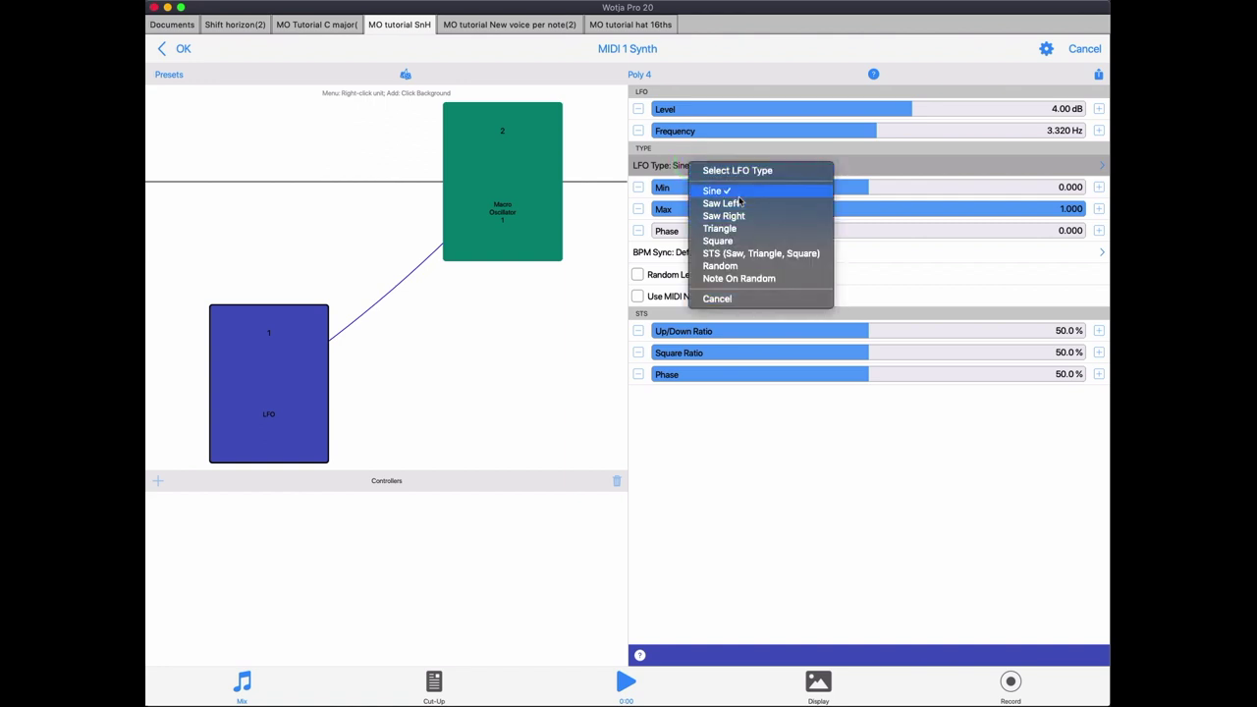
{"action": "left_click", "coordinate": [541, 318]}
{"action": "left_click", "coordinate": [541, 317]}
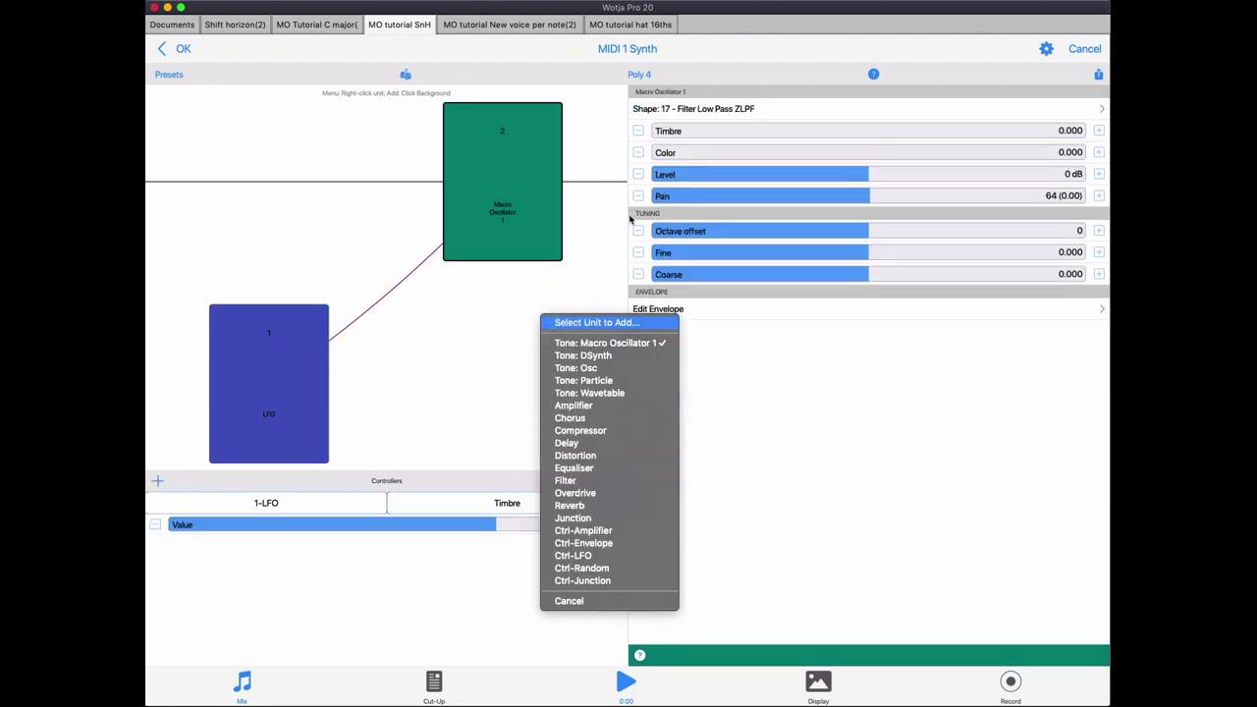
{"action": "left_click", "coordinate": [599, 244]}
{"action": "left_click", "coordinate": [312, 347]}
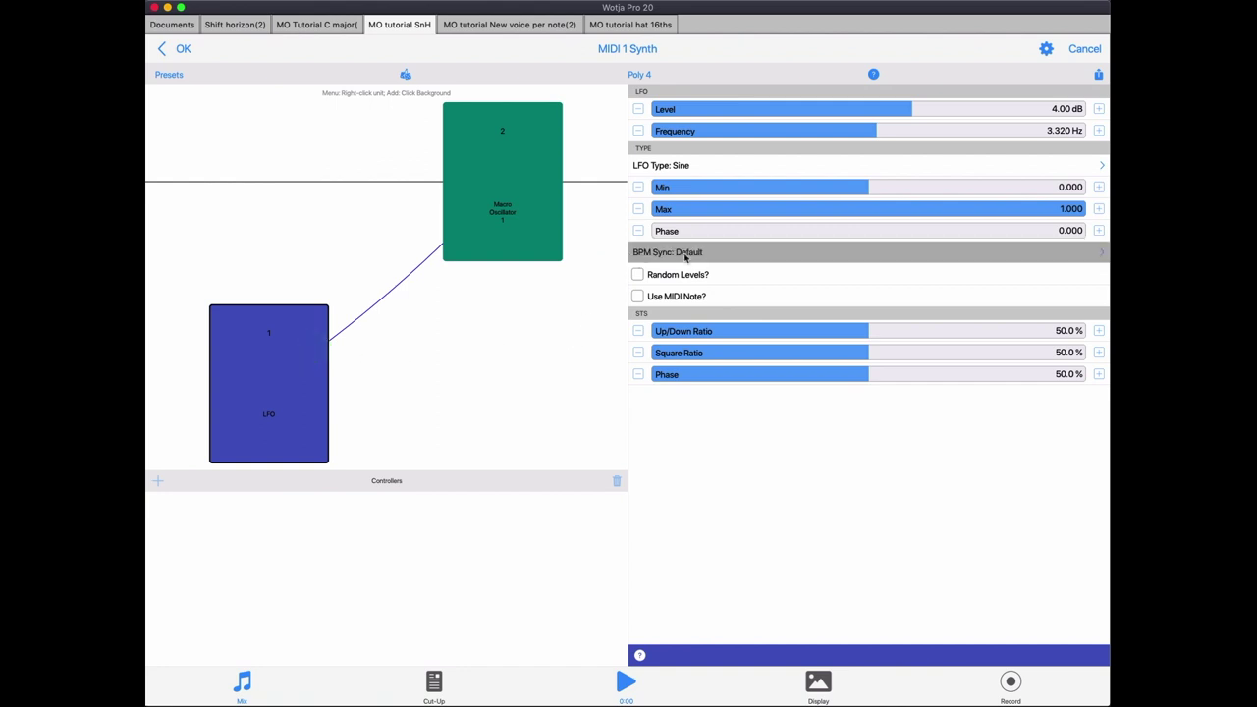
{"action": "left_click", "coordinate": [662, 171]}
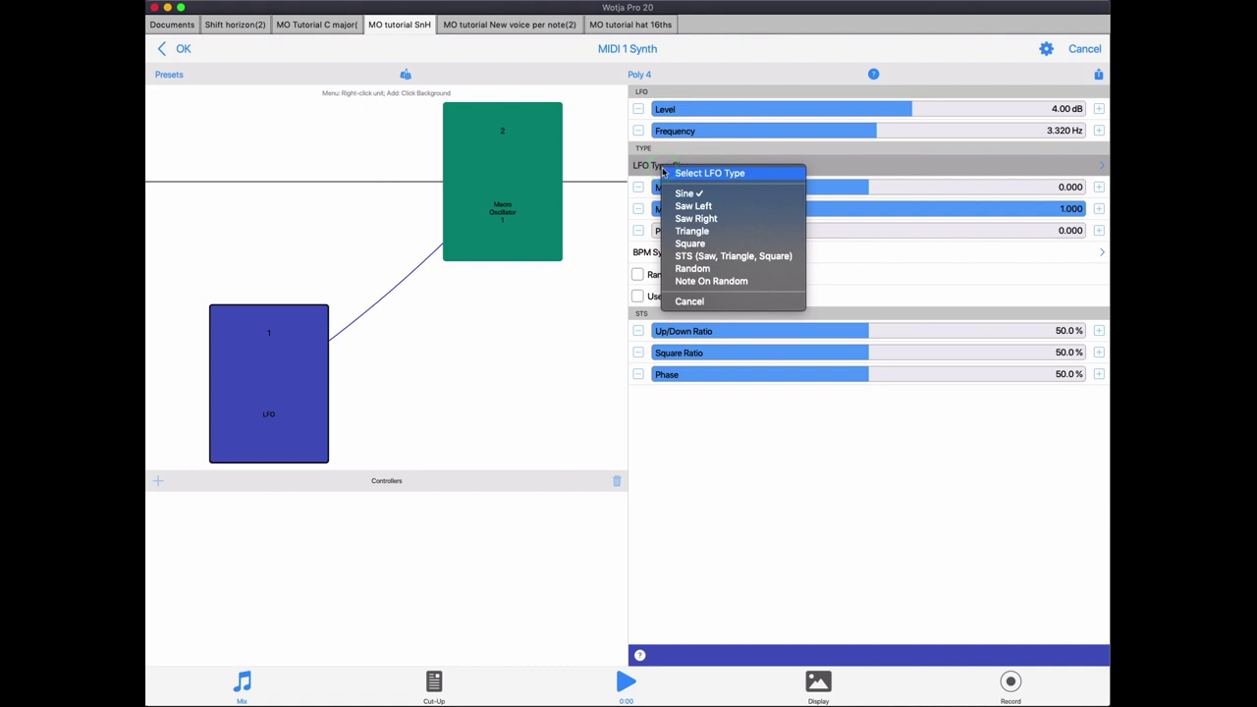
{"action": "left_click", "coordinate": [699, 271]}
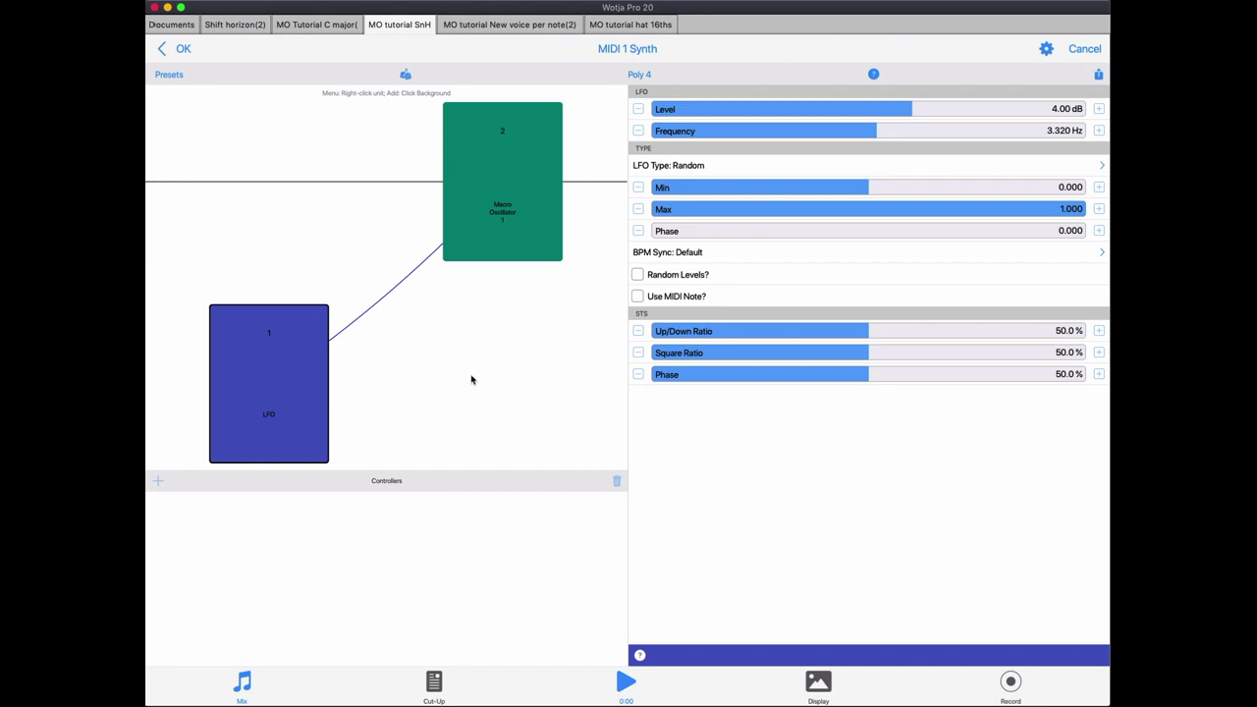
{"action": "left_click", "coordinate": [500, 191]}
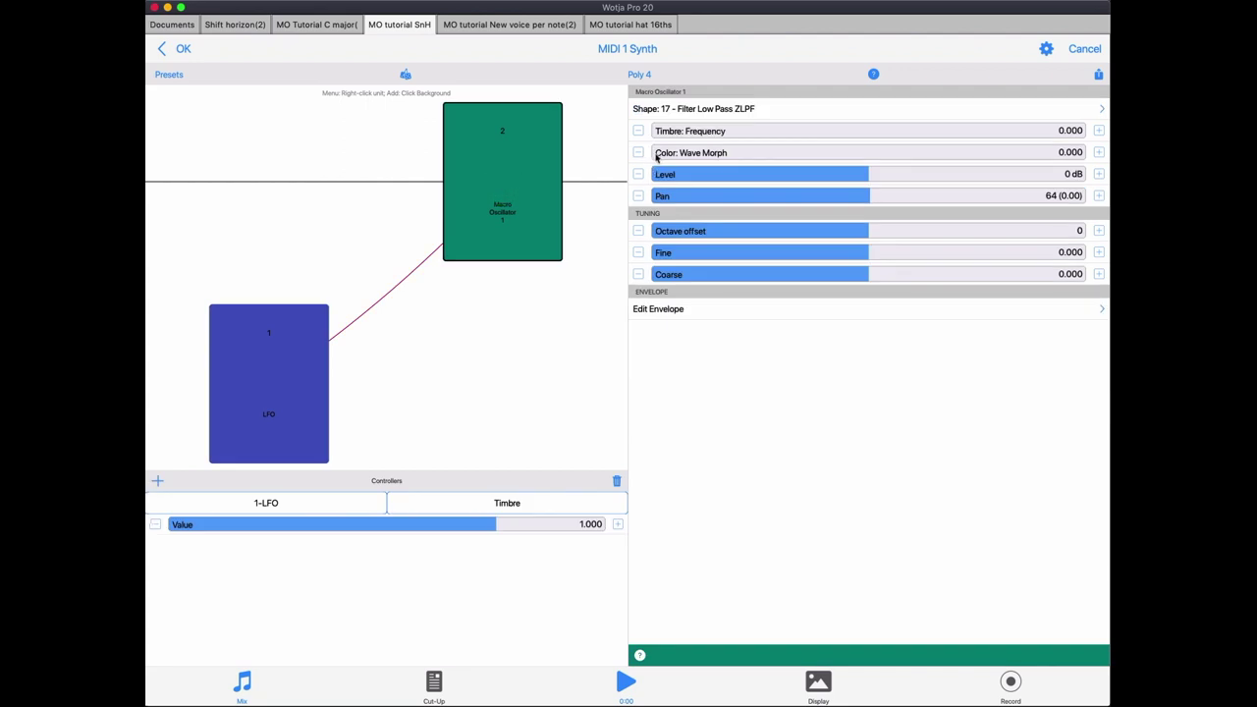
{"action": "left_click", "coordinate": [658, 154]}
{"action": "left_click_drag", "start_coordinate": [665, 156], "coordinate": [638, 161]}
{"action": "left_click", "coordinate": [323, 359]}
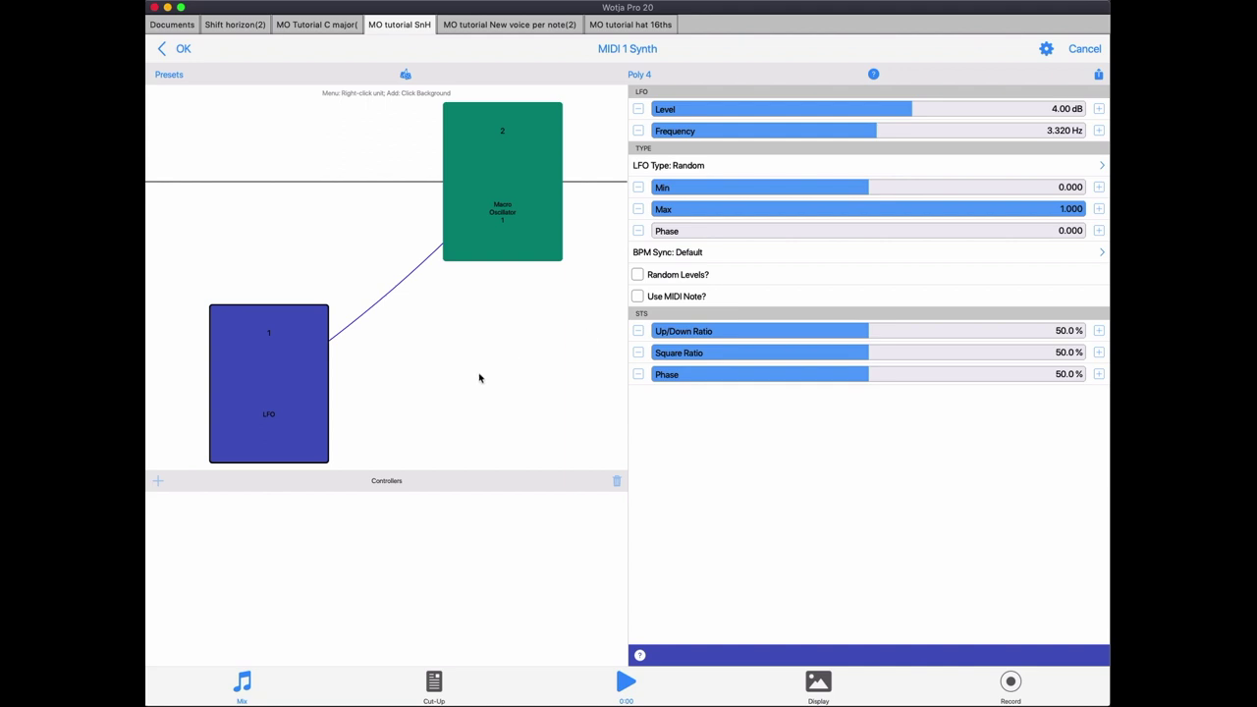
{"action": "left_click", "coordinate": [506, 144]}
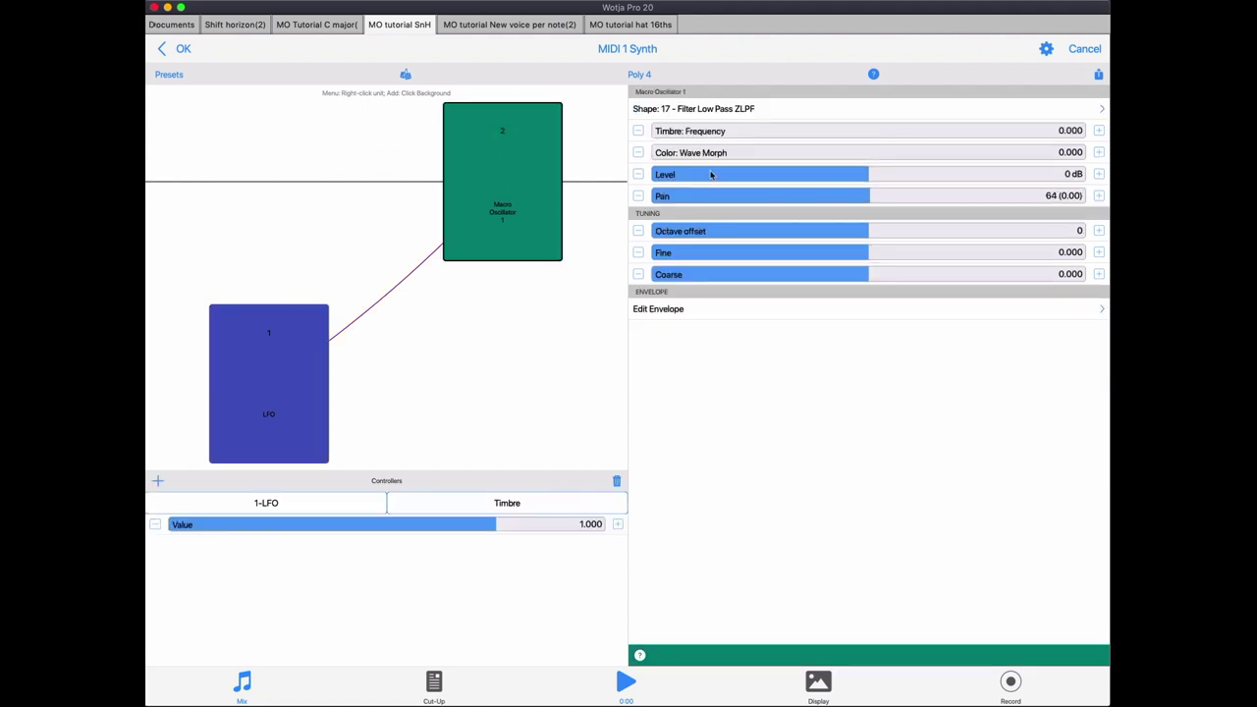
{"action": "left_click", "coordinate": [666, 155]}
{"action": "left_click_drag", "start_coordinate": [666, 157], "coordinate": [899, 161]}
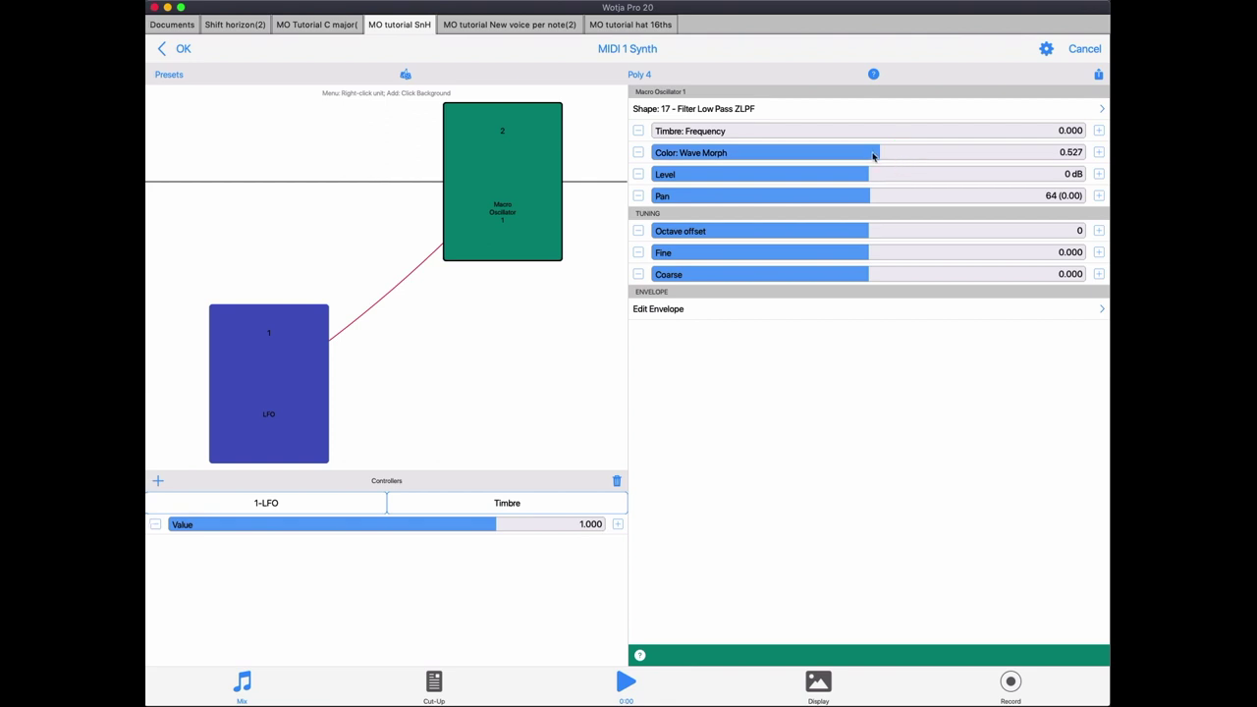
{"action": "left_click_drag", "start_coordinate": [872, 160], "coordinate": [599, 152]}
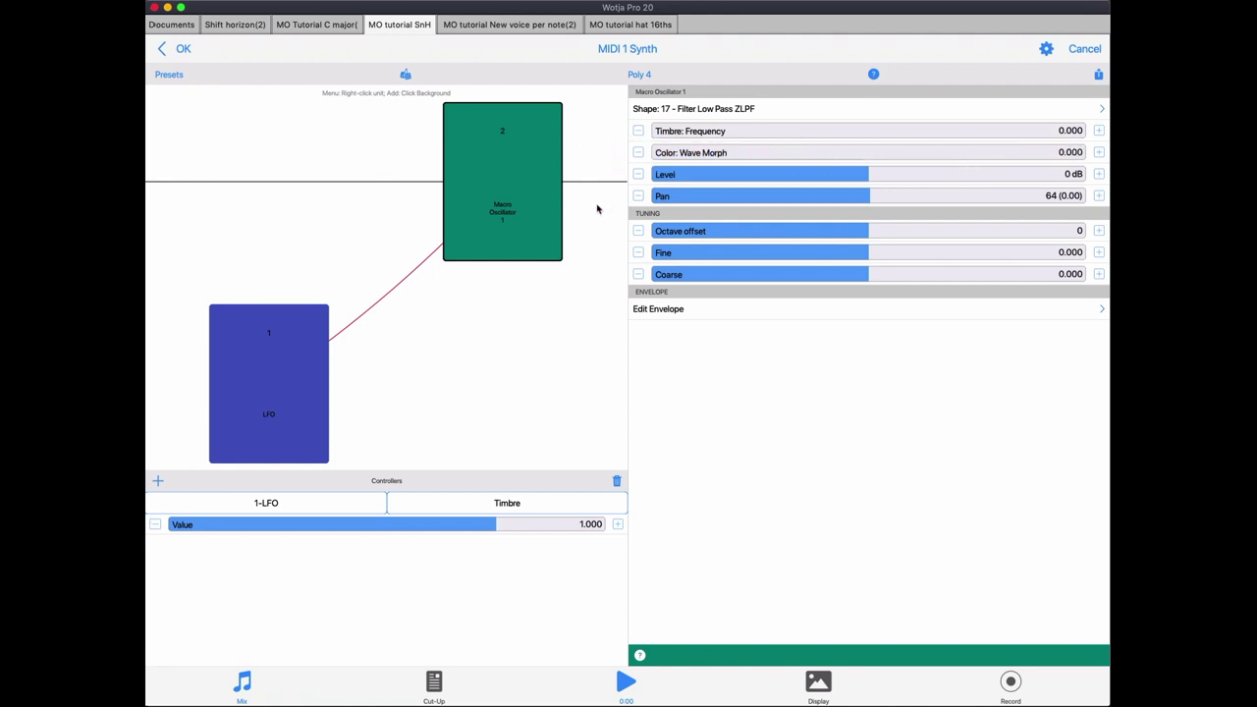
{"action": "left_click", "coordinate": [303, 359]}
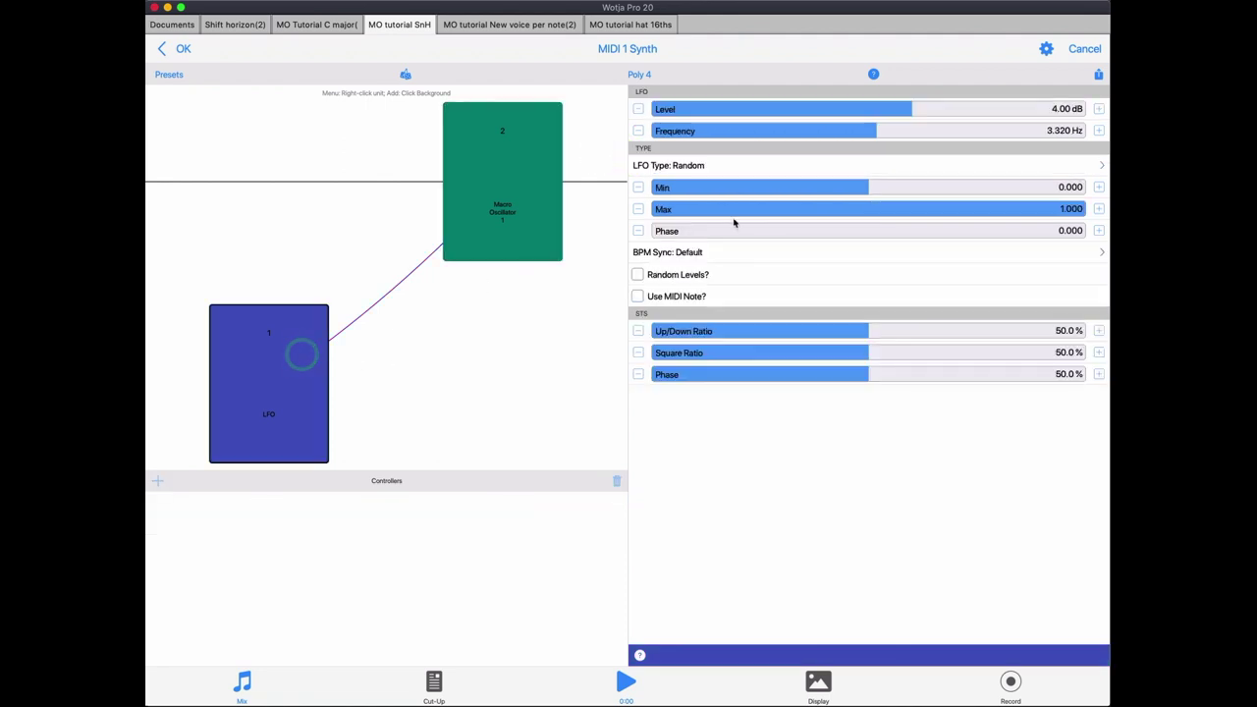
{"action": "left_click_drag", "start_coordinate": [811, 191], "coordinate": [784, 190]}
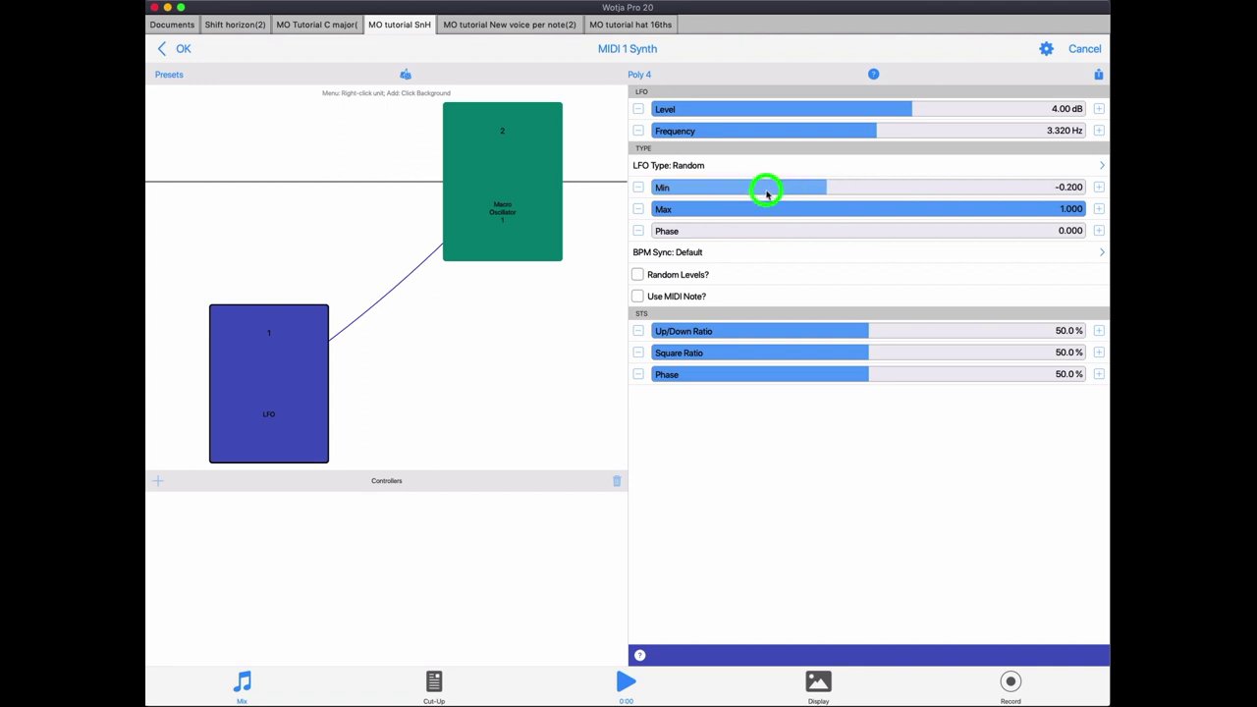
{"action": "left_click_drag", "start_coordinate": [767, 194], "coordinate": [840, 191]}
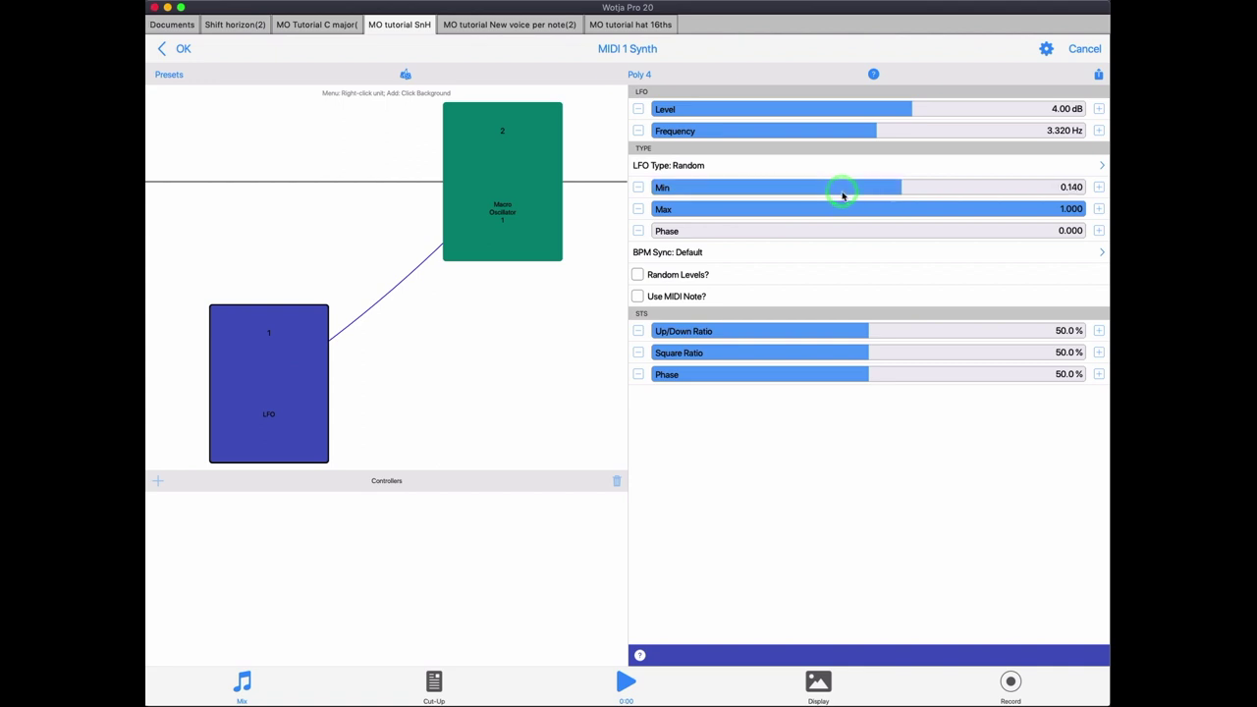
{"action": "left_click", "coordinate": [641, 189]}
{"action": "left_click", "coordinate": [642, 190]}
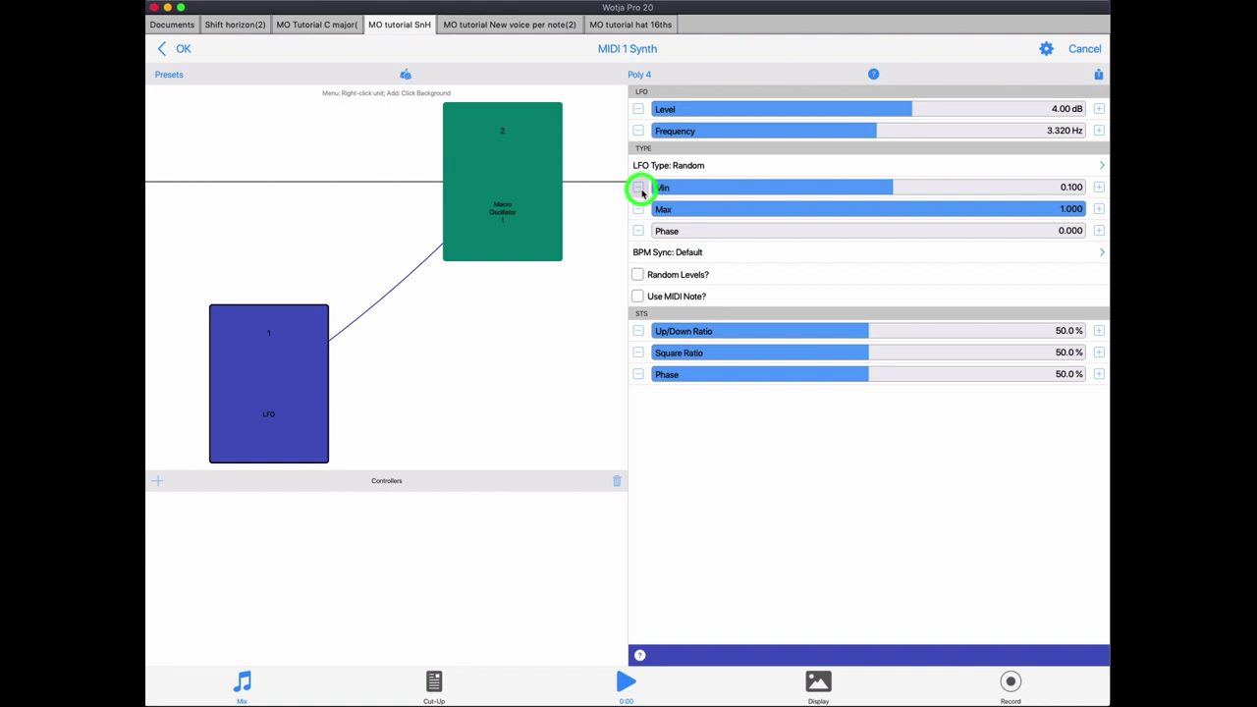
{"action": "left_click", "coordinate": [640, 190]}
{"action": "left_click", "coordinate": [640, 189]}
{"action": "left_click", "coordinate": [640, 190]}
{"action": "left_click", "coordinate": [641, 189]}
{"action": "left_click", "coordinate": [640, 190]}
{"action": "left_click", "coordinate": [640, 190]}
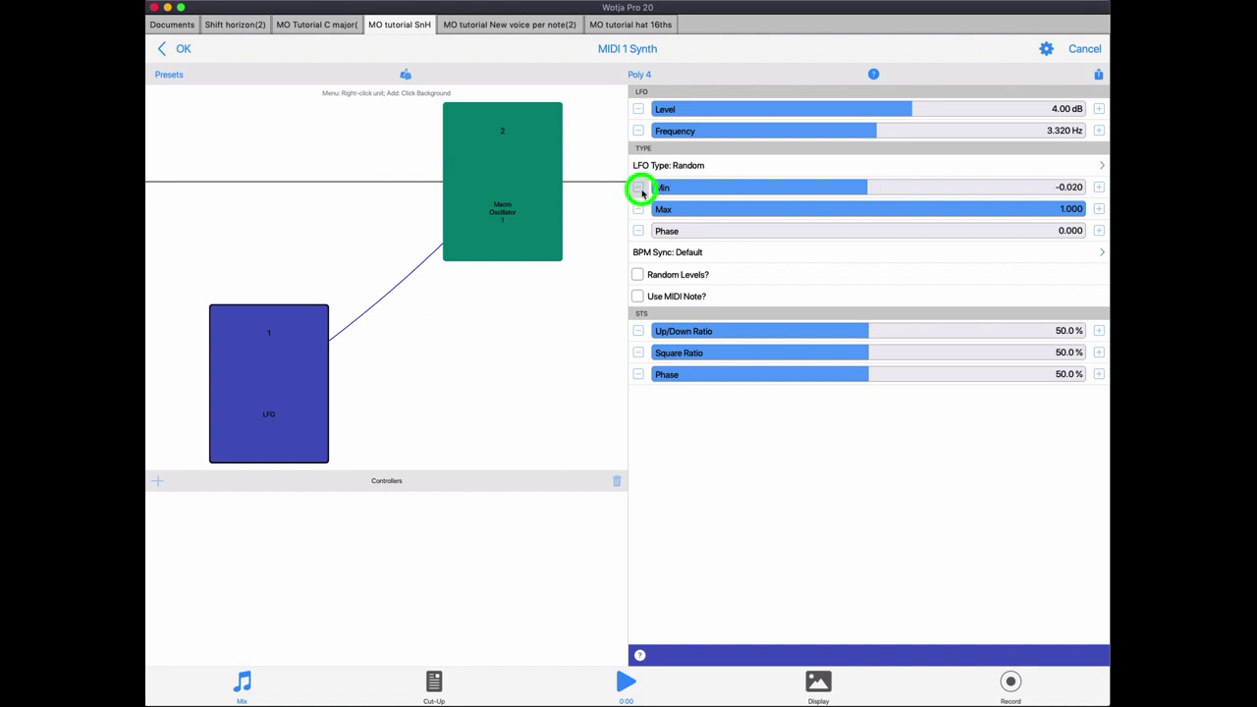
{"action": "left_click", "coordinate": [1099, 188]}
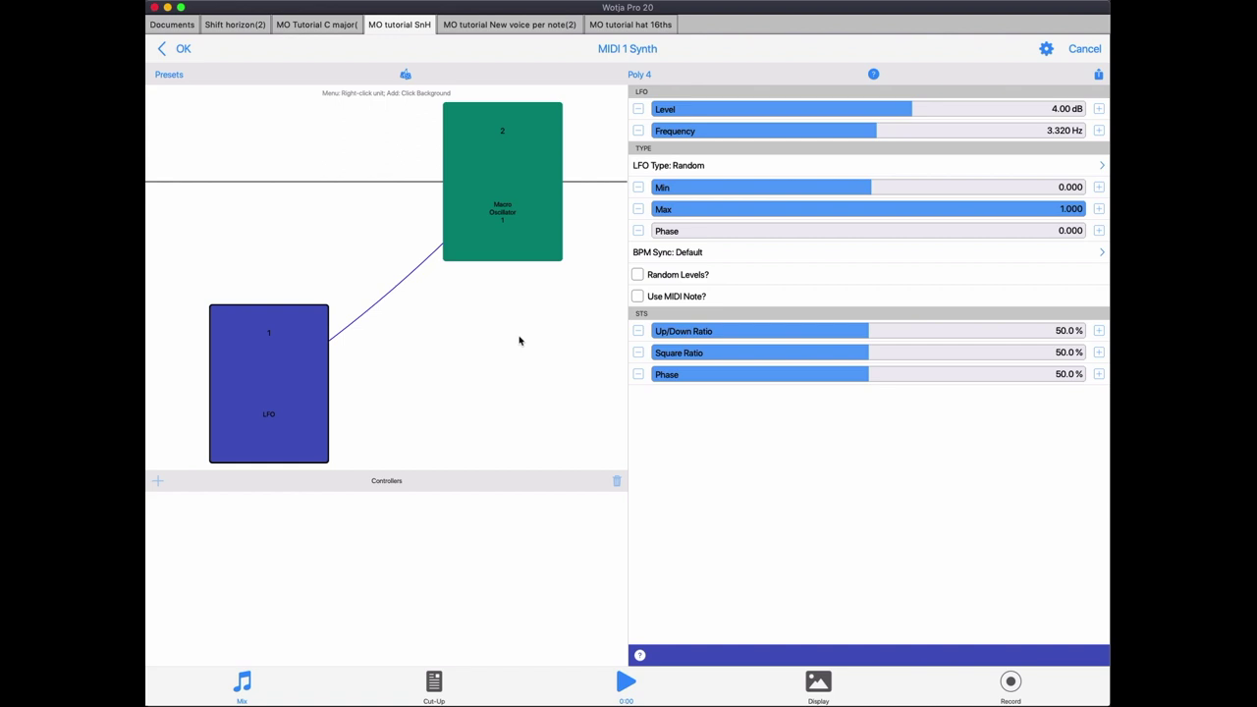
{"action": "left_click", "coordinate": [674, 167]}
- Sweep the Macro Oscillator's Color wave morph, then raise the LFO level to 6.00 dB
{"action": "left_click", "coordinate": [532, 190]}
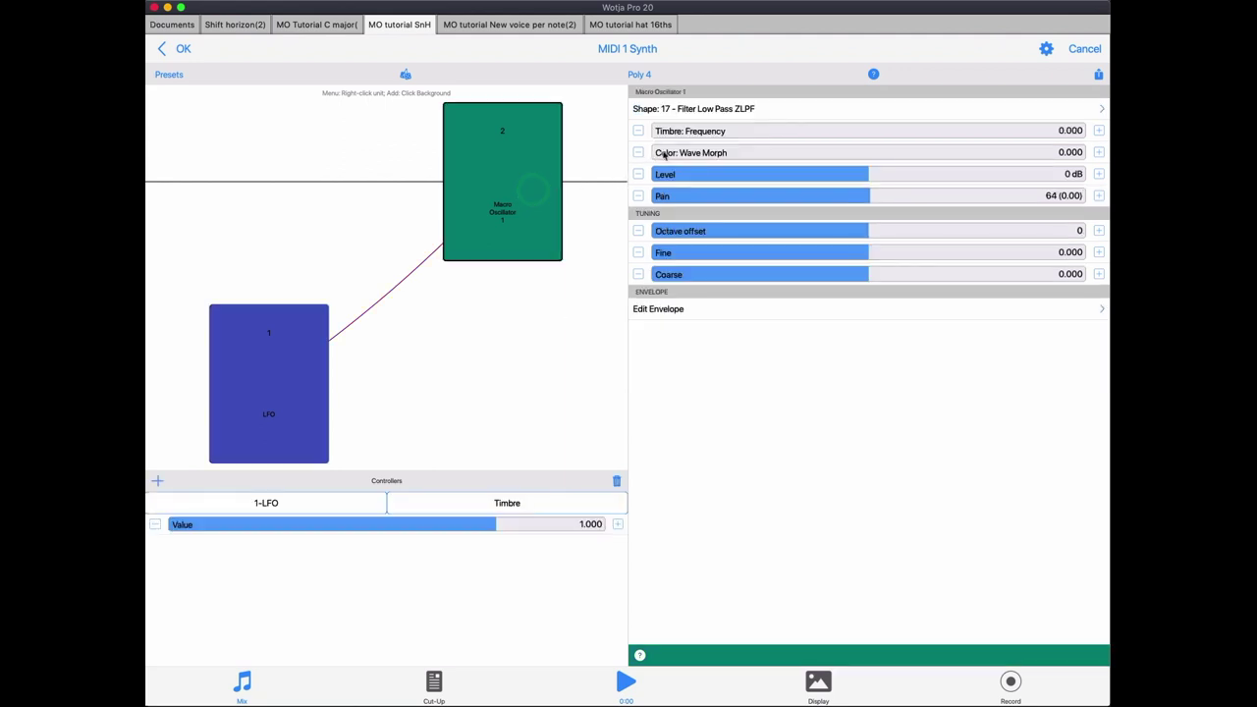
{"action": "left_click_drag", "start_coordinate": [663, 154], "coordinate": [634, 165]}
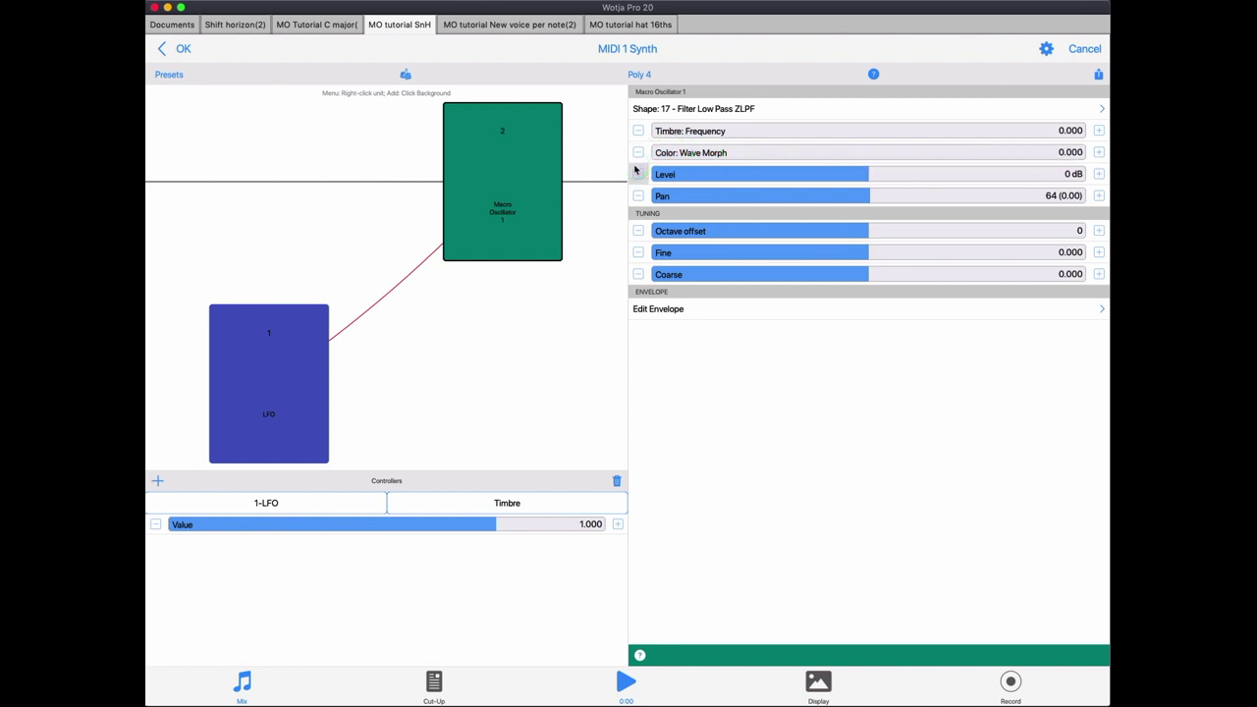
{"action": "left_click", "coordinate": [282, 351]}
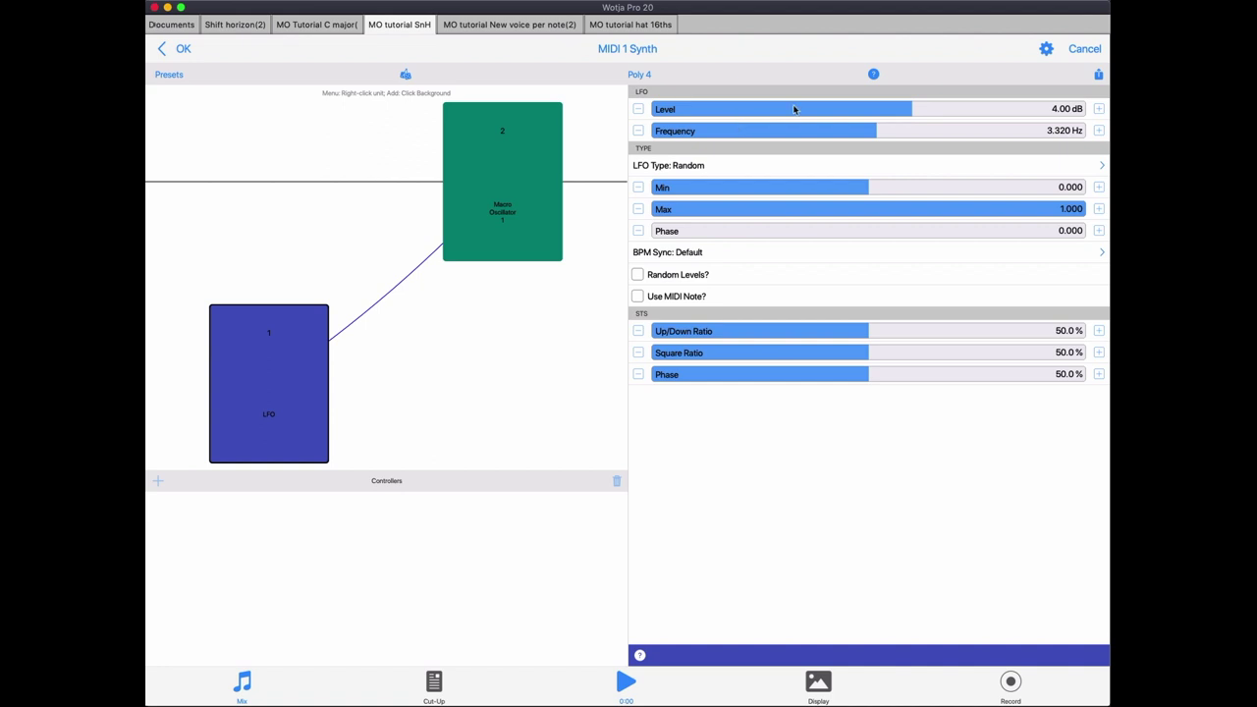
{"action": "left_click_drag", "start_coordinate": [793, 109], "coordinate": [830, 111]}
{"action": "left_click", "coordinate": [627, 693]}
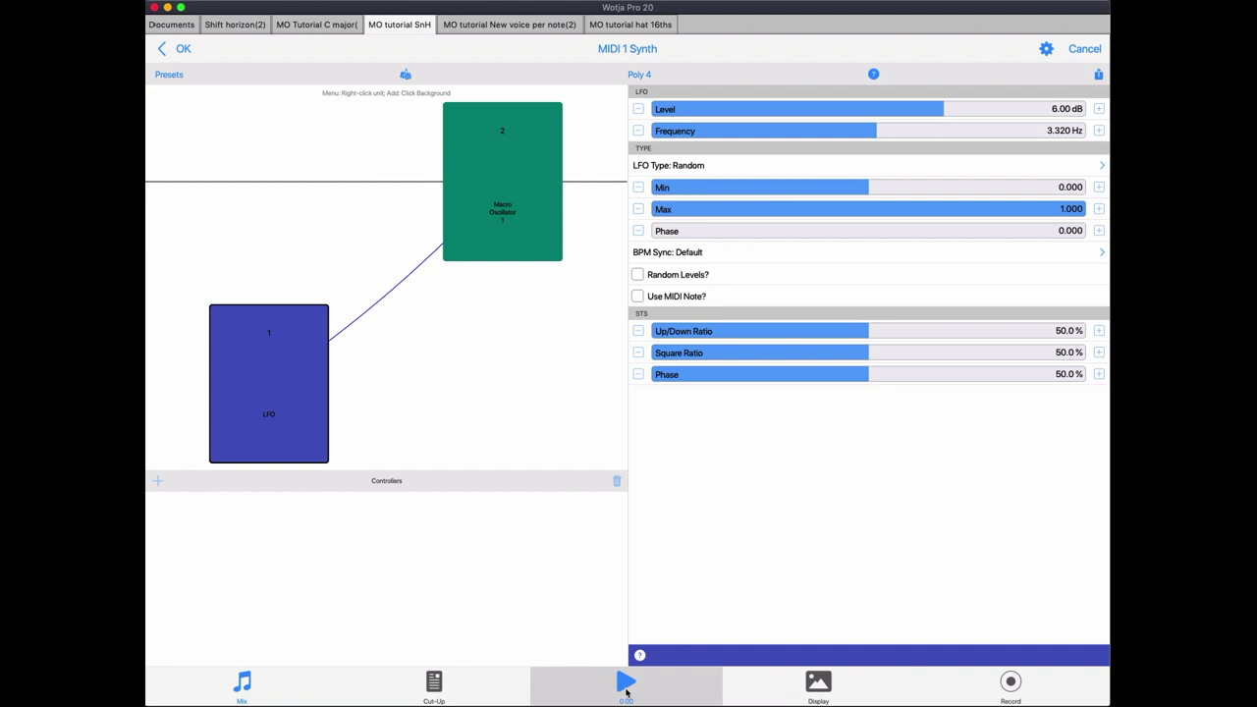
- While the piece plays, lower the LFO Max to 0.560 and its frequency to 1.100 Hz
{"action": "left_click", "coordinate": [627, 693]}
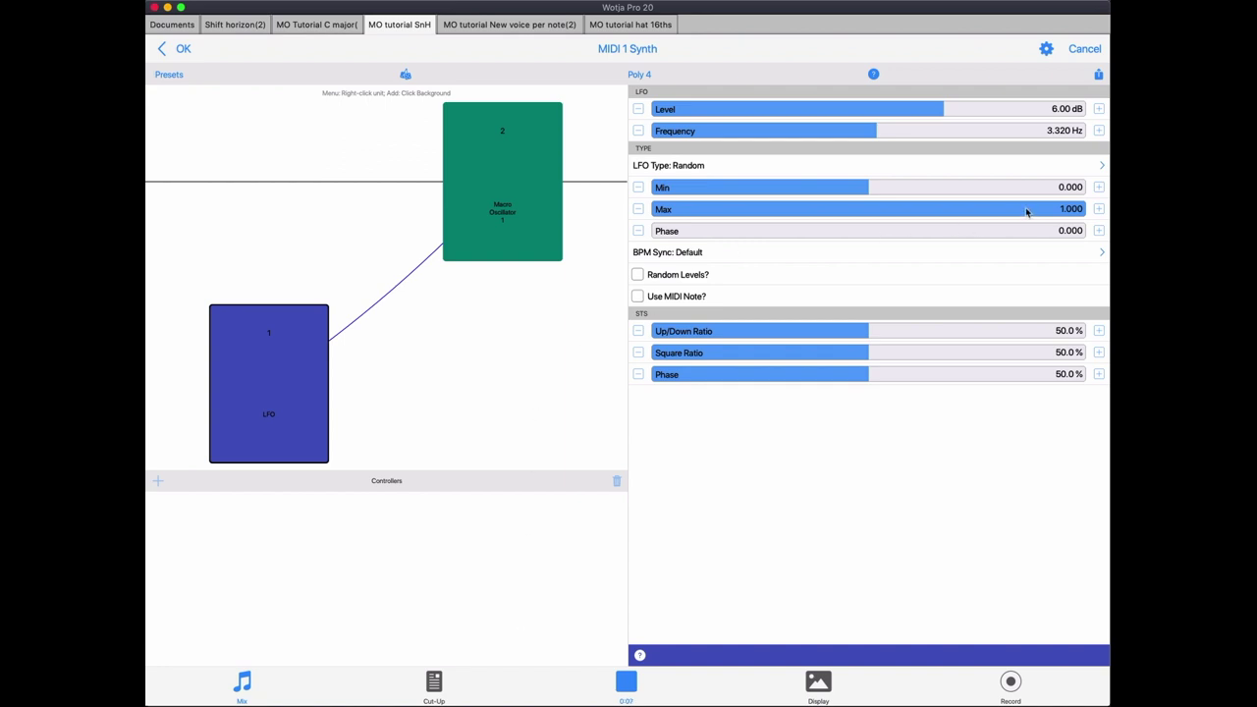
{"action": "left_click_drag", "start_coordinate": [1026, 212], "coordinate": [931, 215]}
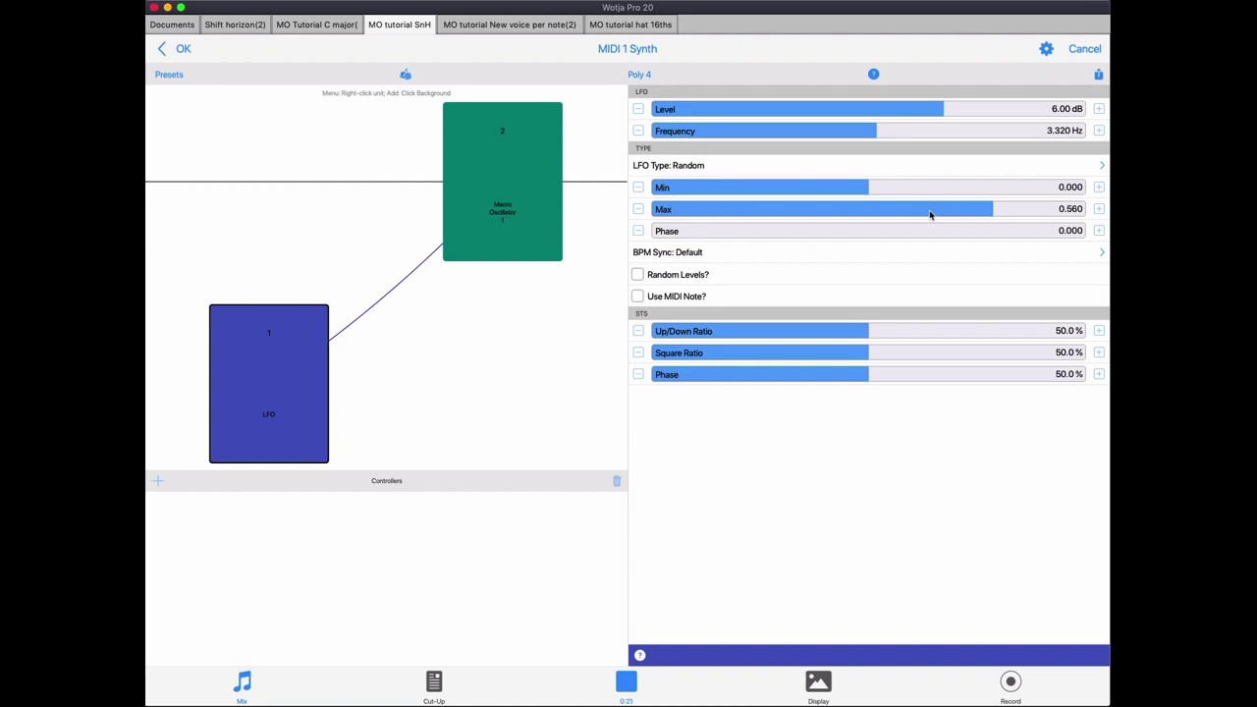
{"action": "left_click_drag", "start_coordinate": [860, 128], "coordinate": [886, 132]}
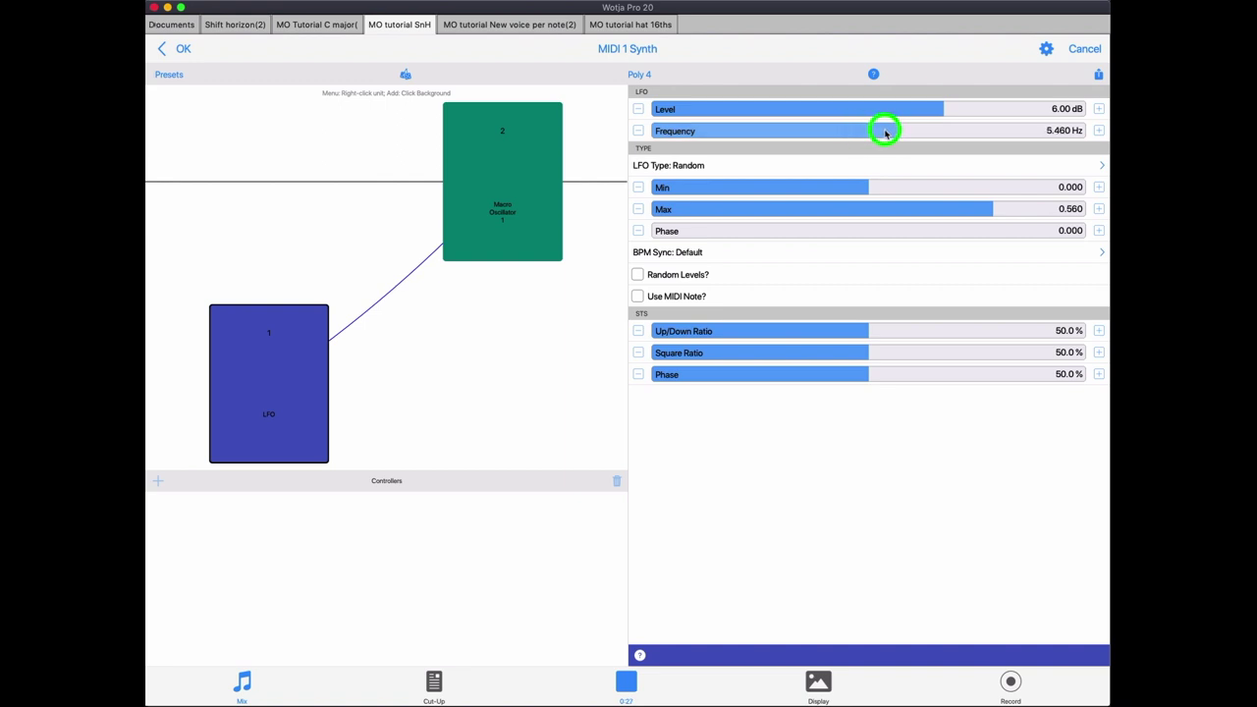
{"action": "left_click_drag", "start_coordinate": [886, 132], "coordinate": [840, 142]}
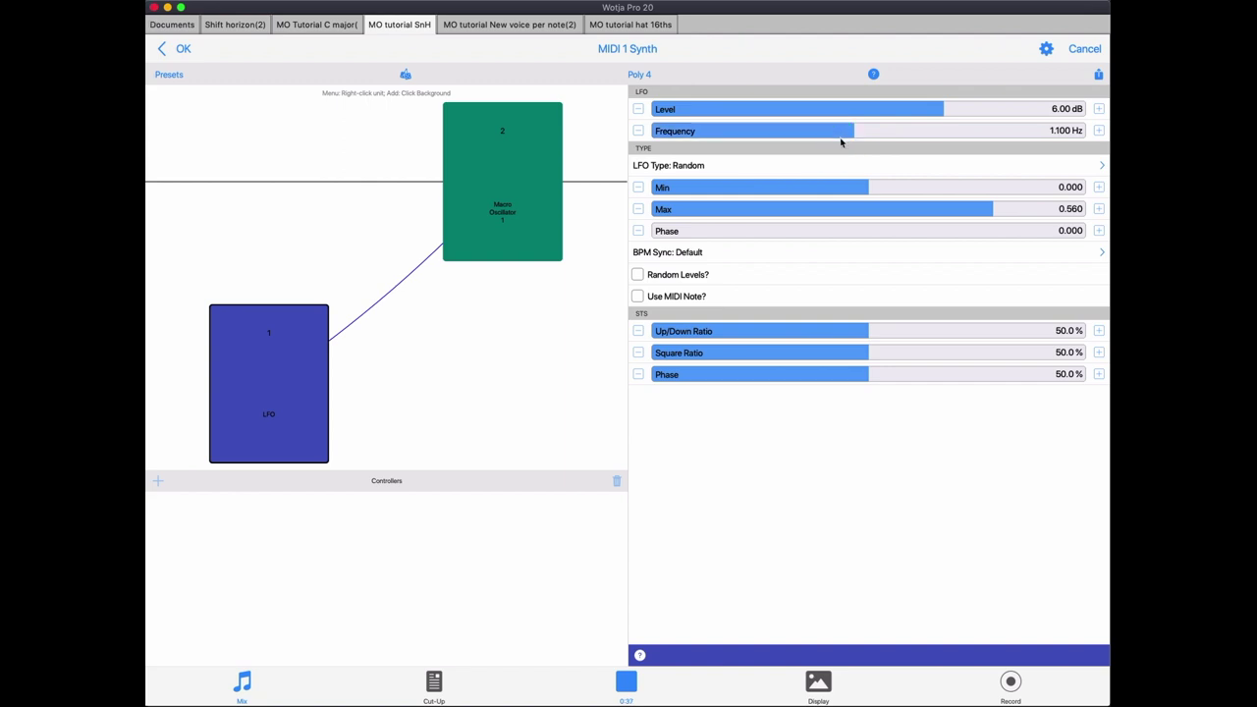
{"action": "left_click", "coordinate": [668, 670]}
{"action": "left_click", "coordinate": [687, 167]}
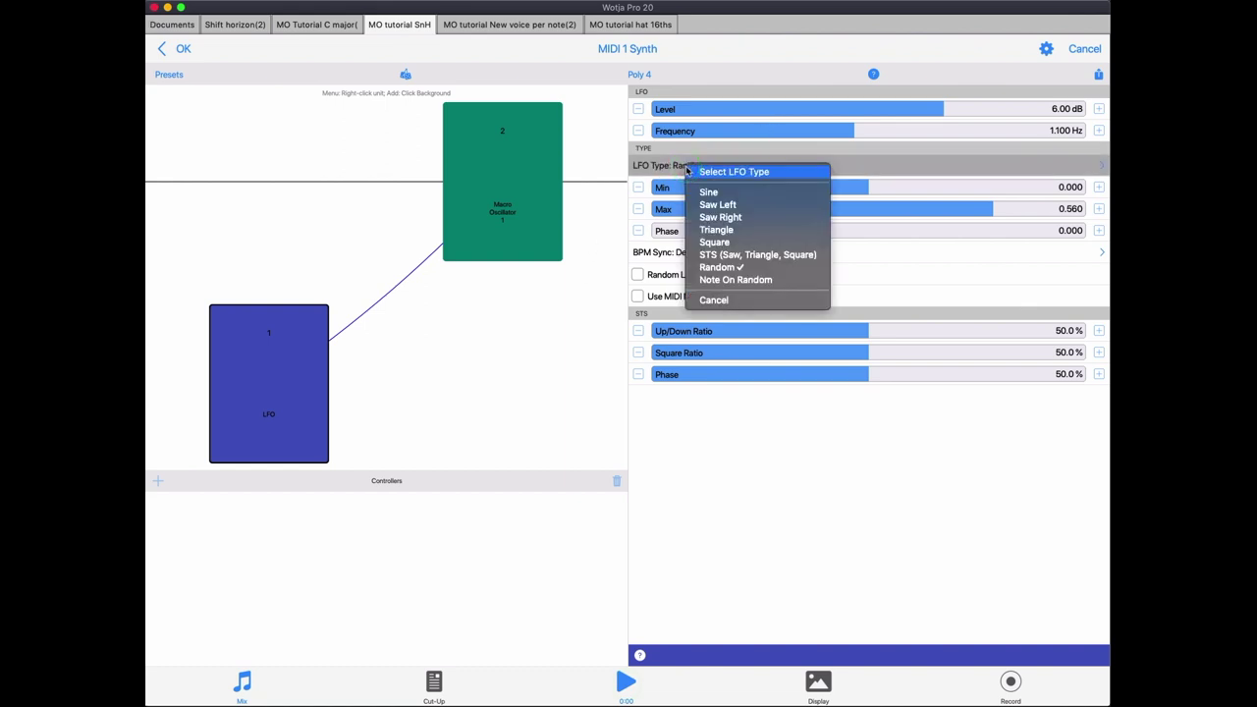
- Make the LFO a Square wave with Random Levels enabled
{"action": "left_click", "coordinate": [529, 335]}
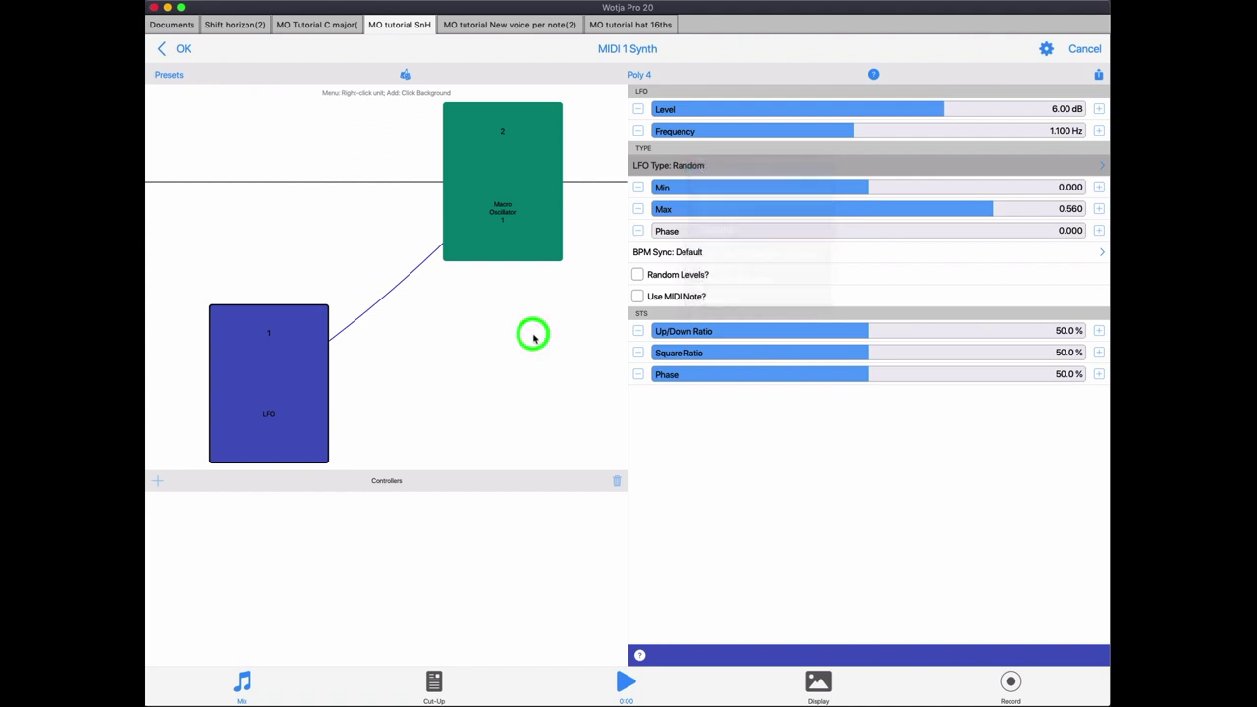
{"action": "left_click", "coordinate": [671, 167]}
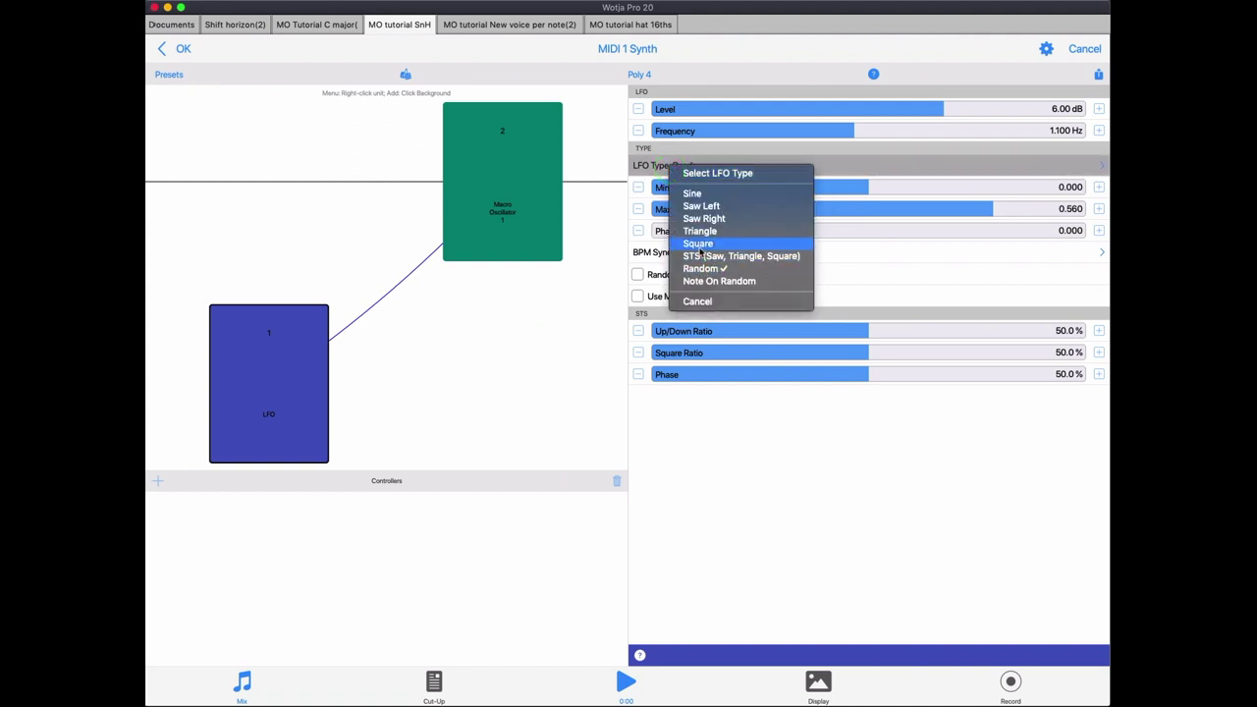
{"action": "left_click", "coordinate": [699, 245]}
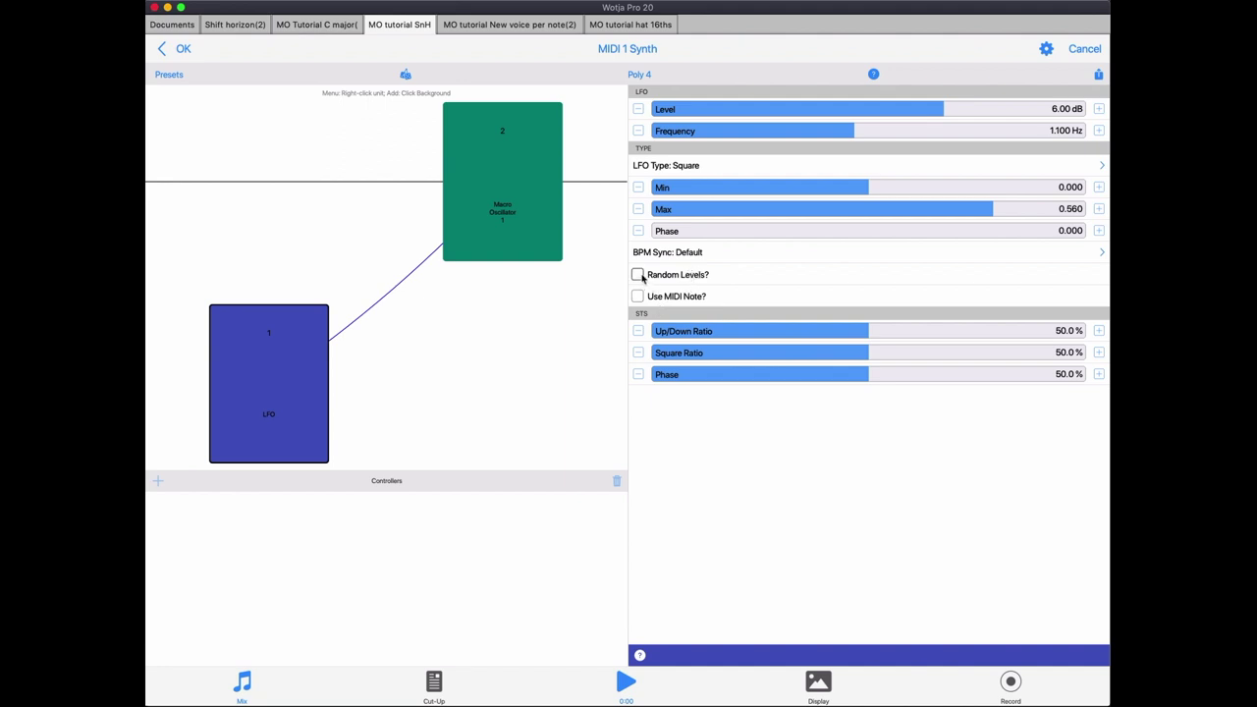
{"action": "left_click", "coordinate": [639, 275]}
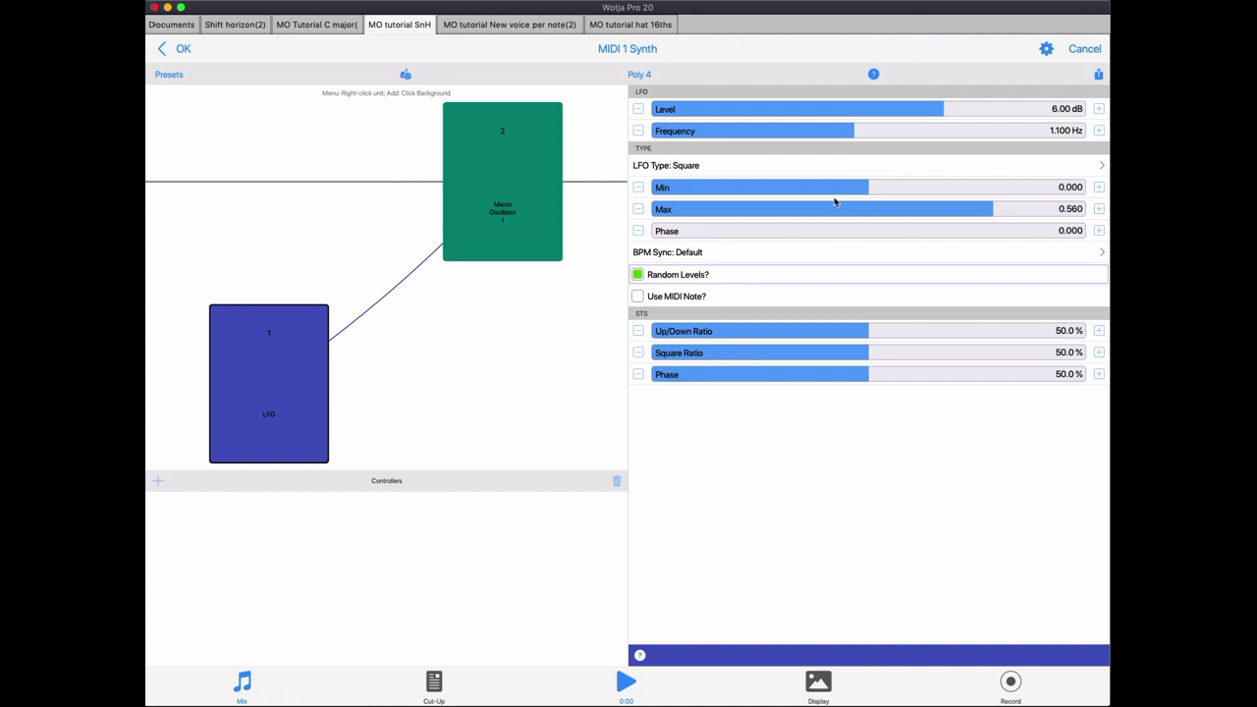
- While auditioning, set the LFO Frequency to 3.320 Hz and its Max to 0.800
{"action": "left_click_drag", "start_coordinate": [877, 220], "coordinate": [1004, 210]}
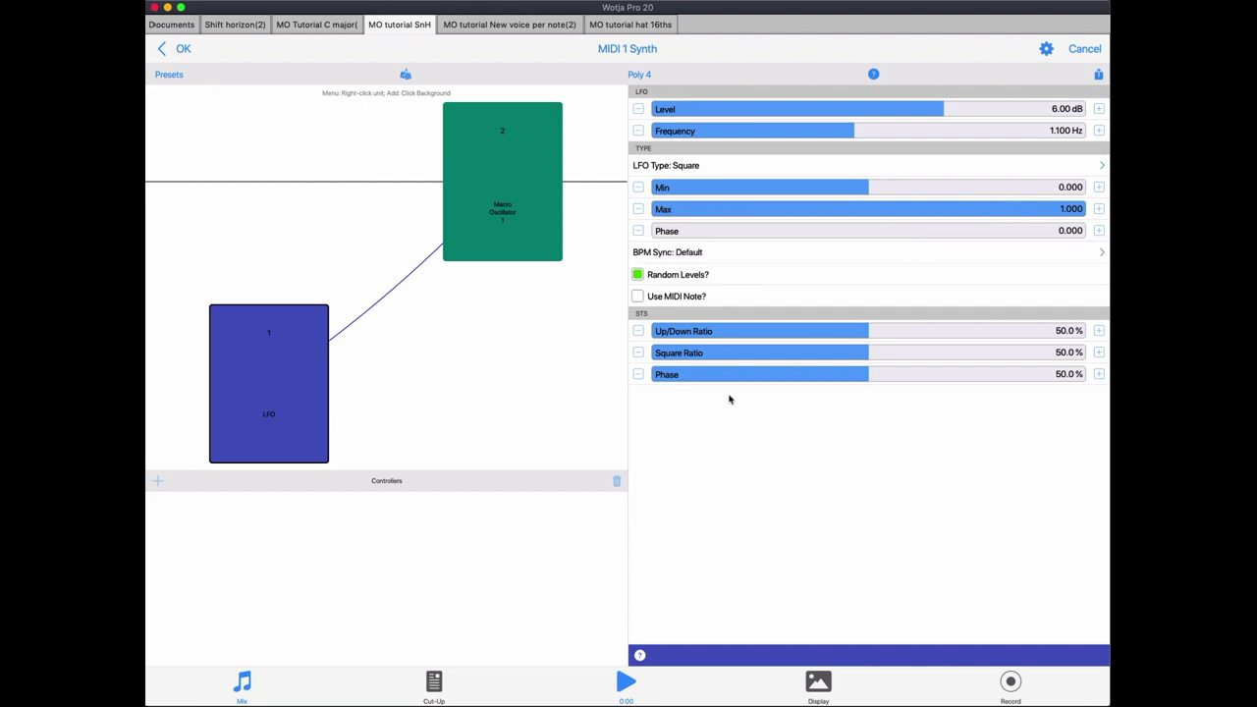
{"action": "left_click", "coordinate": [631, 682]}
{"action": "left_click_drag", "start_coordinate": [786, 132], "coordinate": [799, 134]}
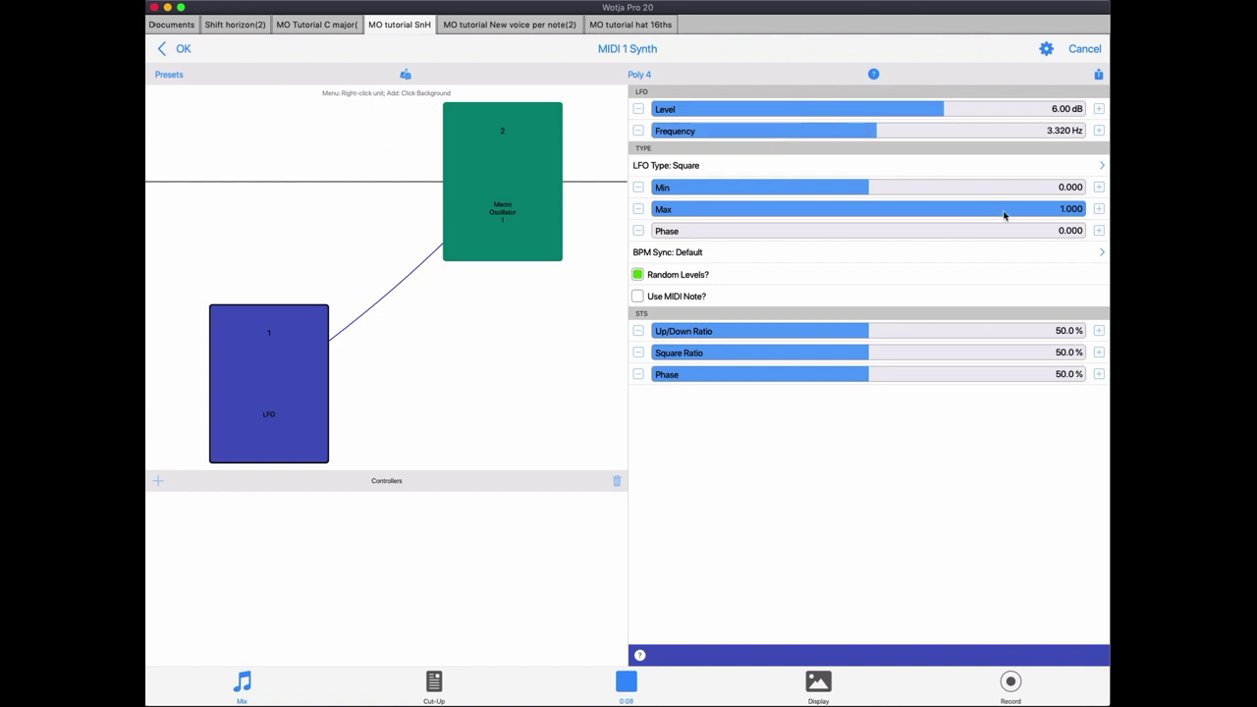
{"action": "left_click_drag", "start_coordinate": [1003, 214], "coordinate": [958, 216]}
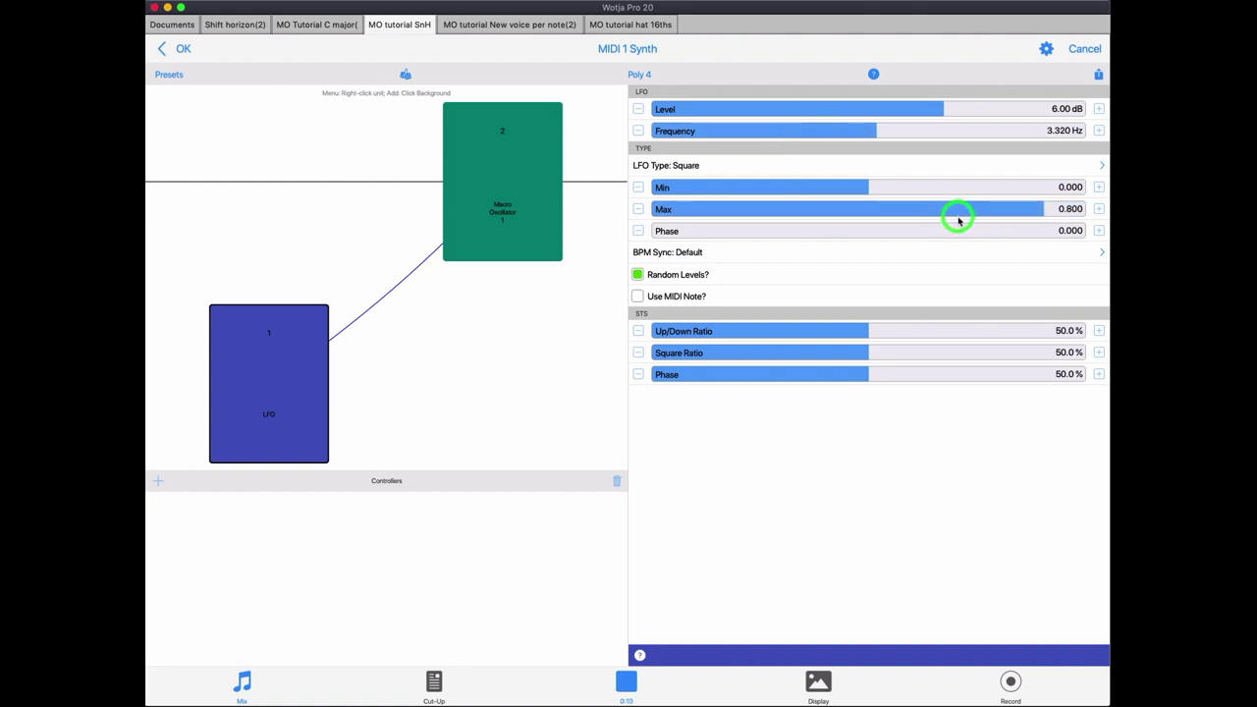
{"action": "left_click", "coordinate": [766, 252]}
{"action": "left_click", "coordinate": [627, 682]}
- Sync the LFO to BPM x 4 and raise its Frequency to 4.880 Hz during playback
{"action": "left_click", "coordinate": [674, 259]}
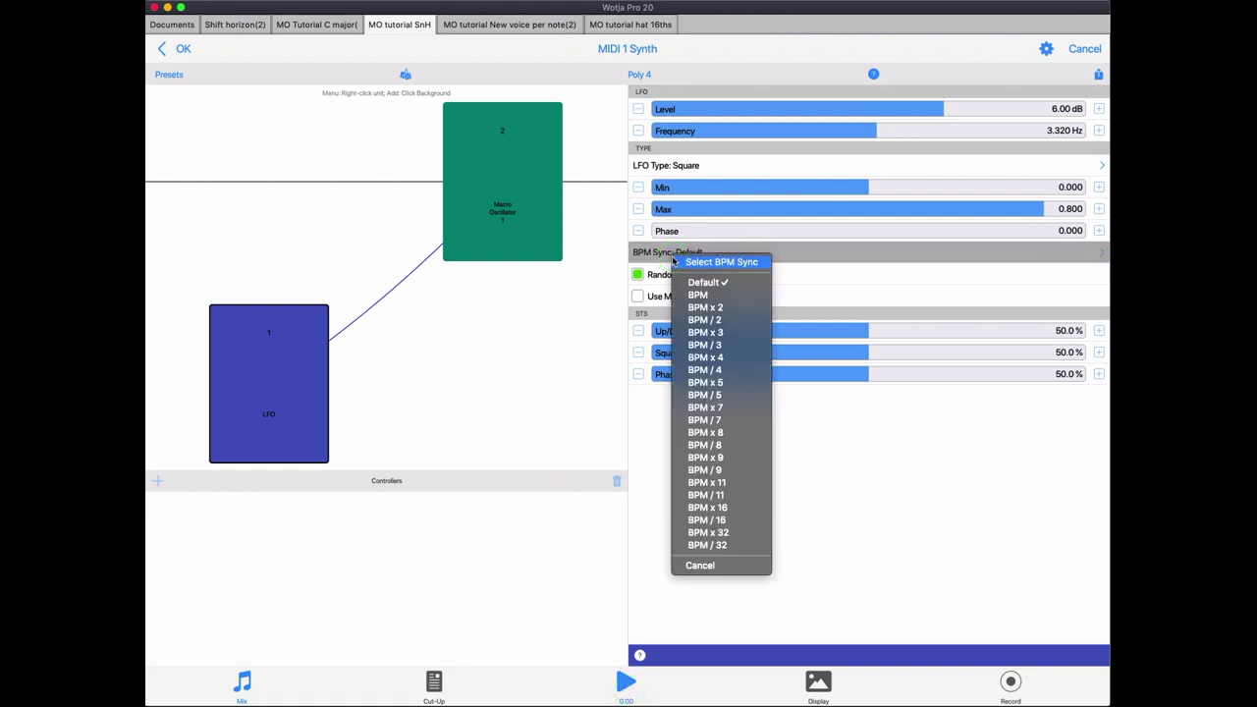
{"action": "left_click", "coordinate": [693, 357]}
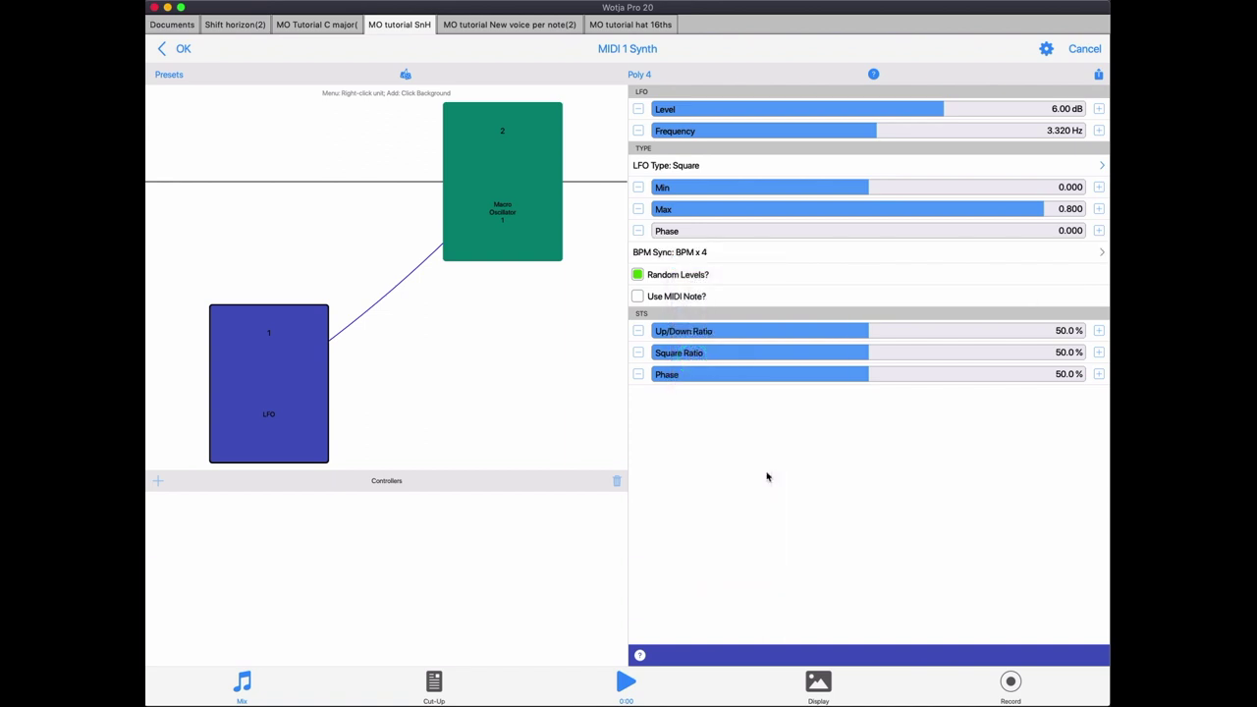
{"action": "left_click", "coordinate": [630, 685]}
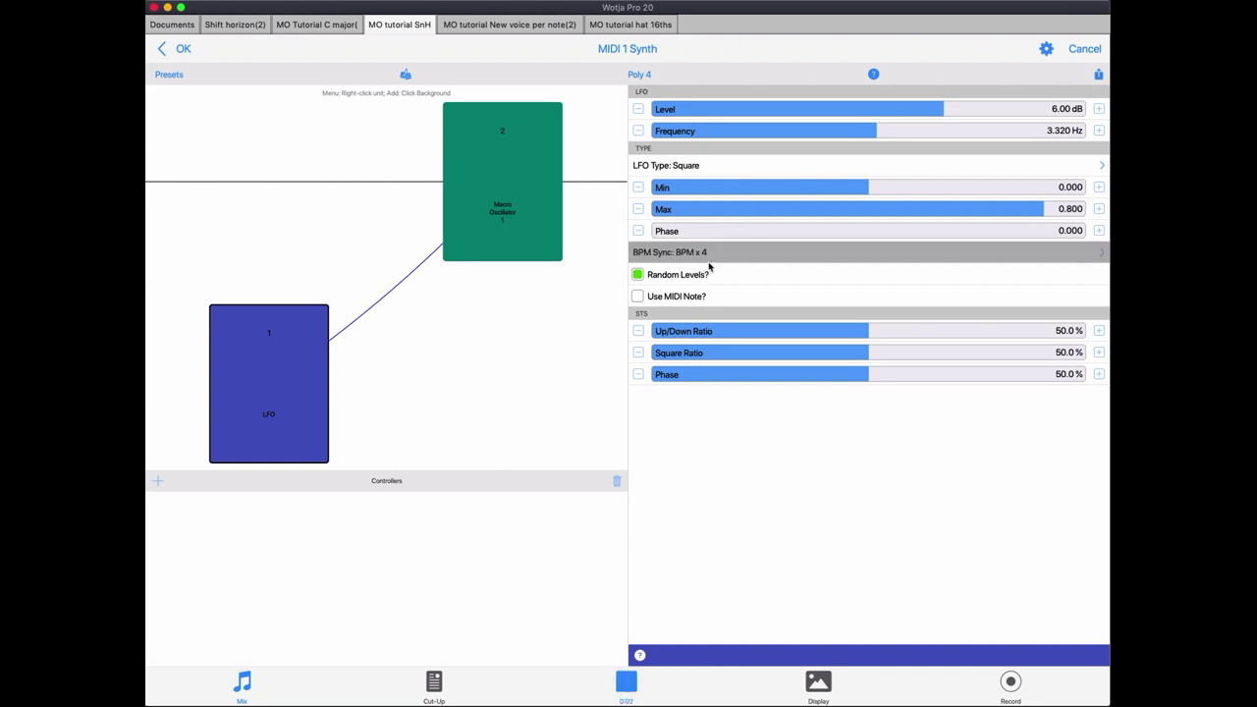
{"action": "mouse_move", "coordinate": [772, 130]}
{"action": "left_mouse_down"}
{"action": "mouse_move", "coordinate": [893, 134]}
{"action": "mouse_move", "coordinate": [698, 131]}
{"action": "mouse_move", "coordinate": [823, 140]}
{"action": "mouse_move", "coordinate": [773, 138]}
{"action": "mouse_move", "coordinate": [786, 138]}
{"action": "left_mouse_up"}
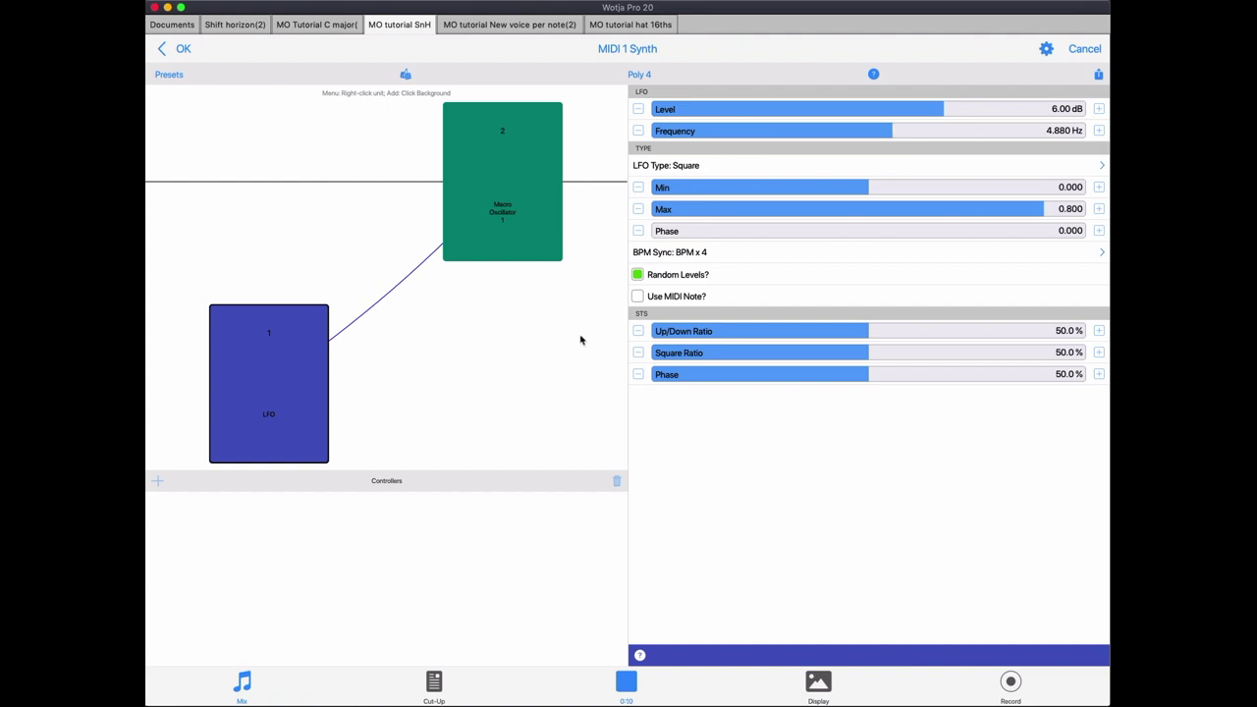
{"action": "left_click", "coordinate": [682, 167]}
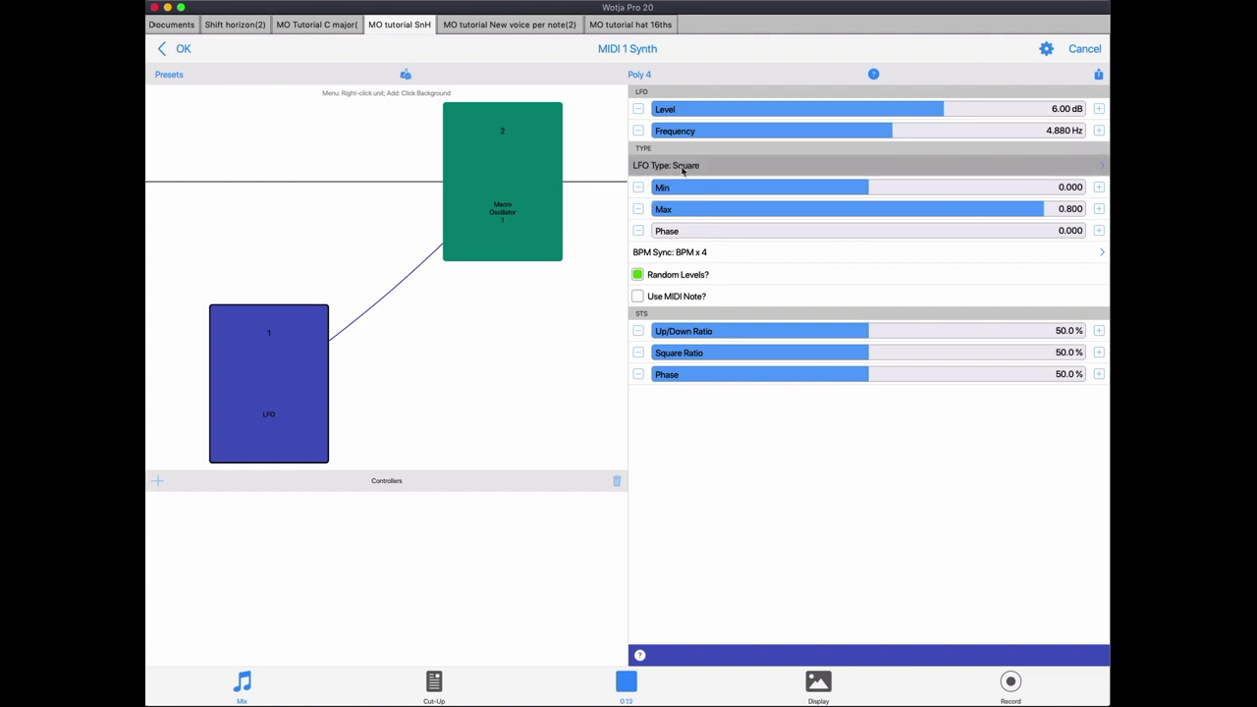
{"action": "left_click", "coordinate": [683, 167]}
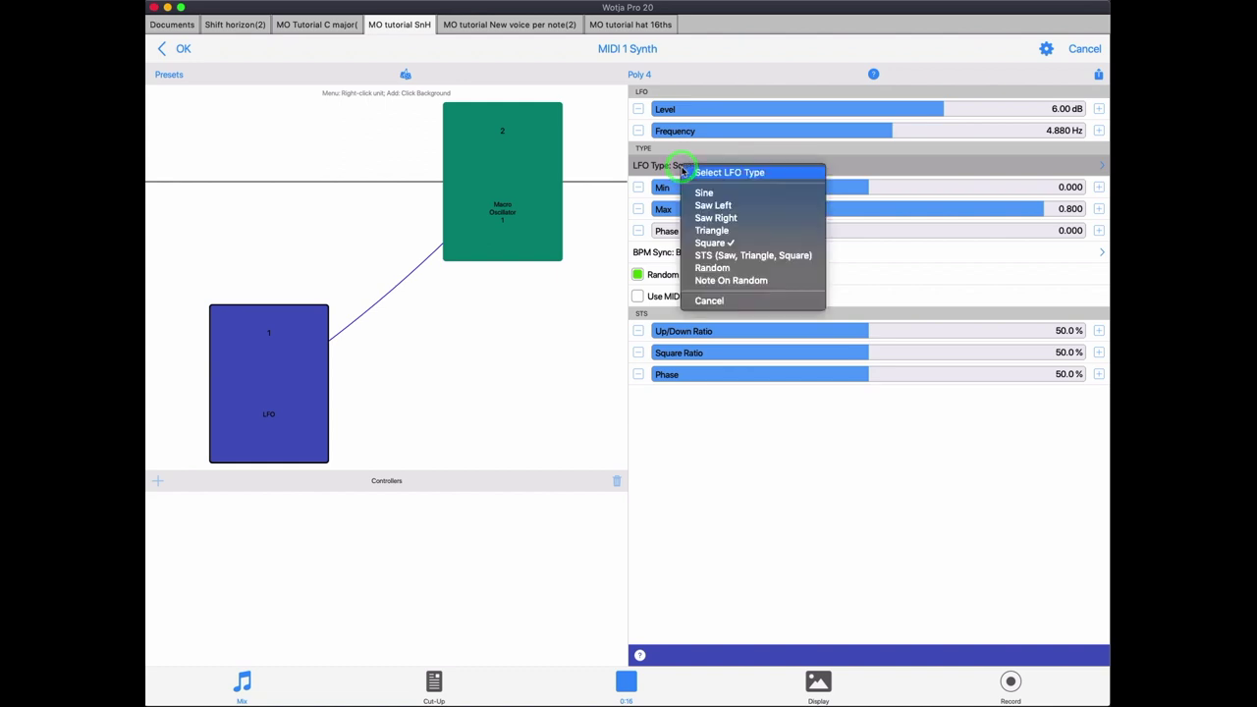
- Try a Triangle LFO with Max 0.440, then Saw Left, settling on Saw Right, and stop playback
{"action": "left_click", "coordinate": [726, 234]}
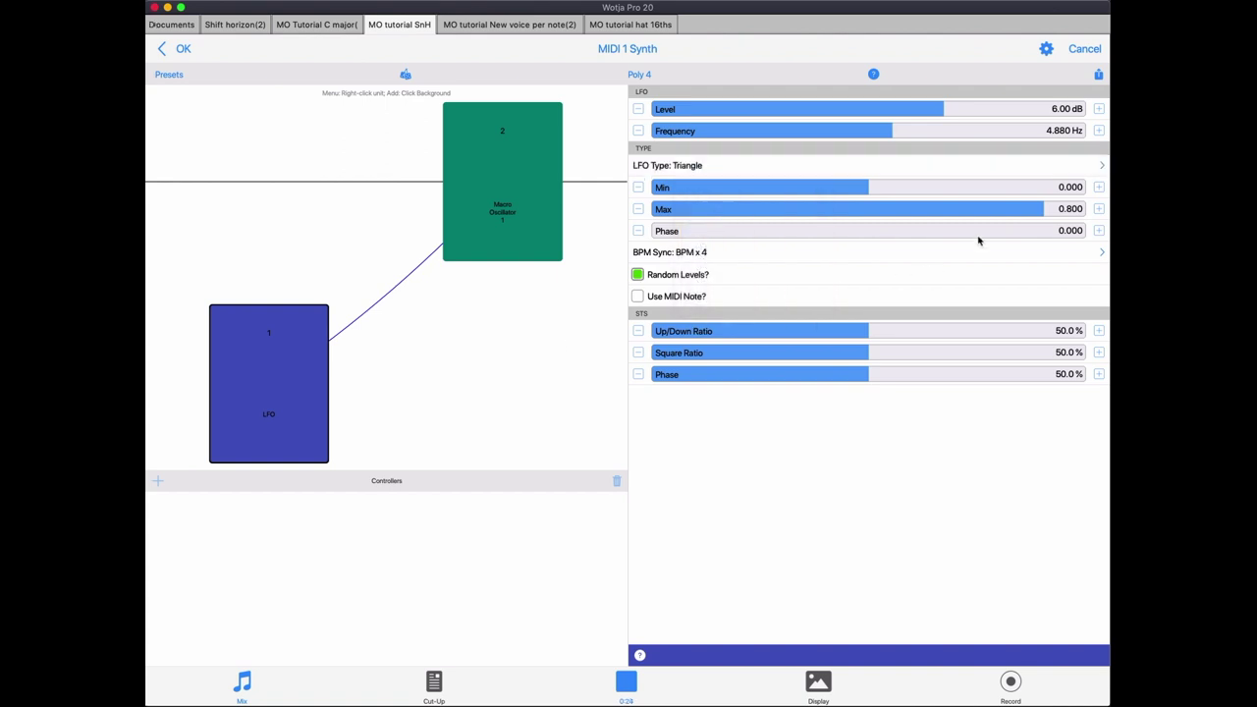
{"action": "left_click_drag", "start_coordinate": [985, 210], "coordinate": [913, 214]}
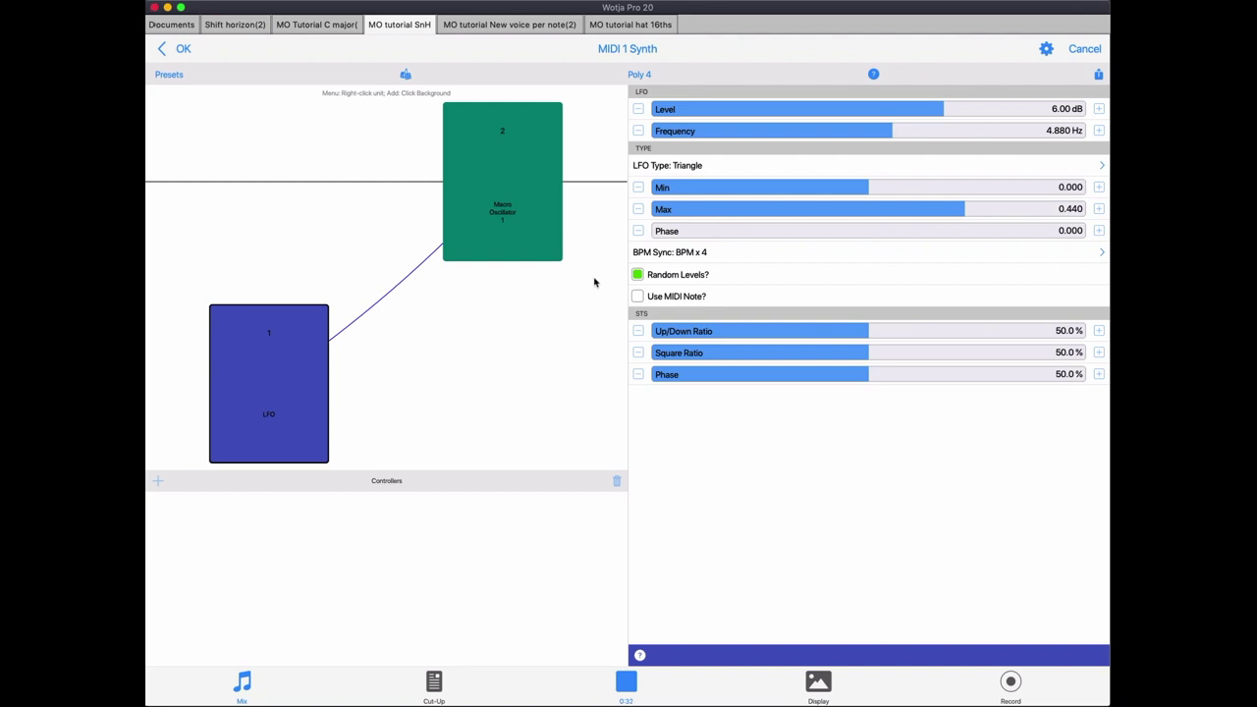
{"action": "left_click", "coordinate": [660, 166]}
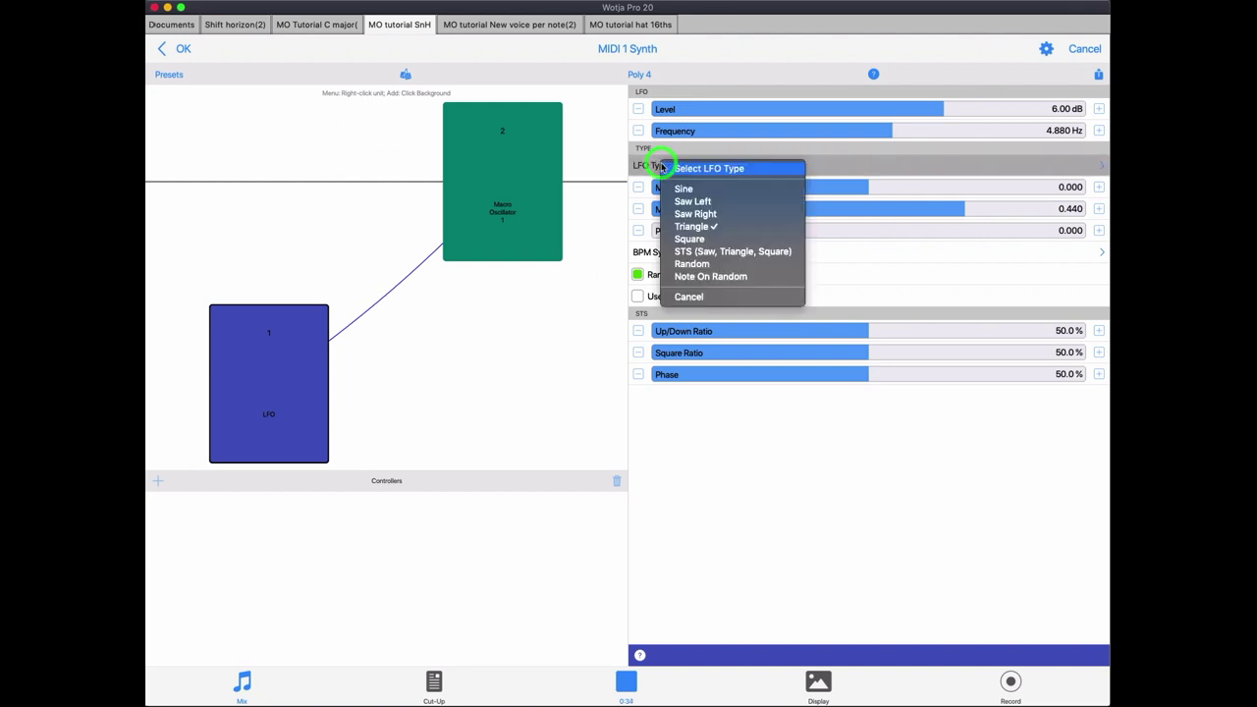
{"action": "left_click", "coordinate": [703, 202]}
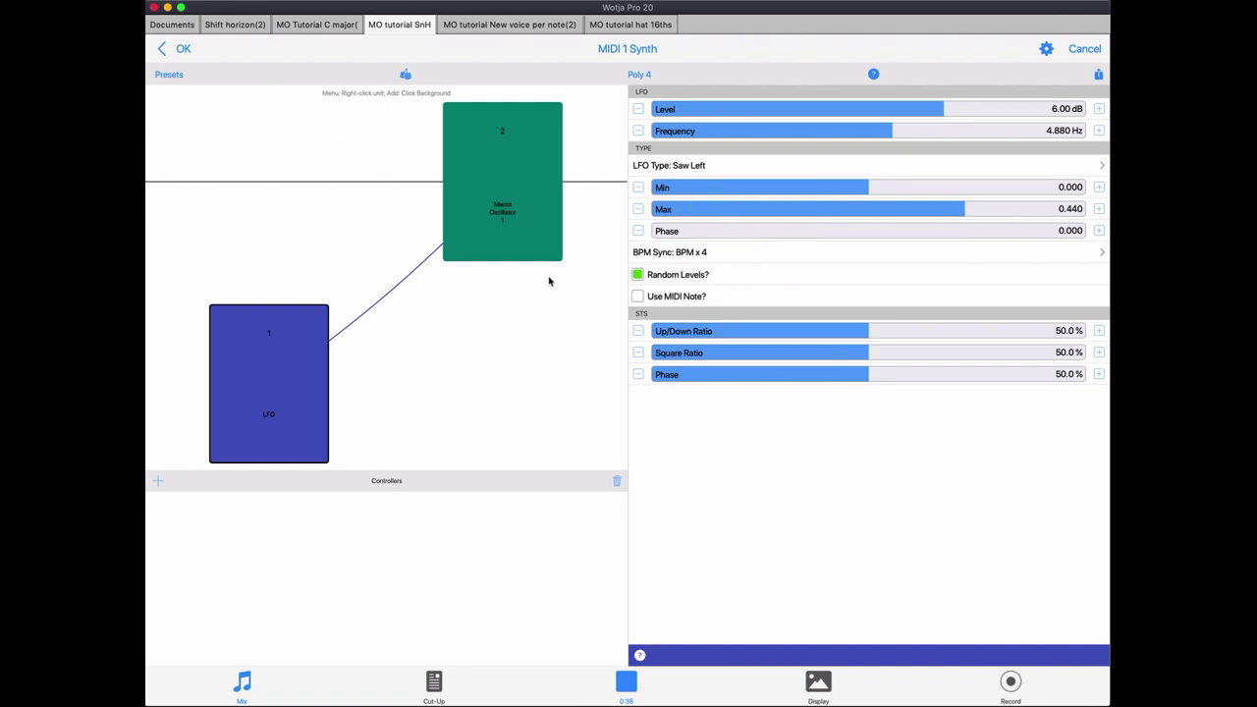
{"action": "left_click", "coordinate": [690, 173]}
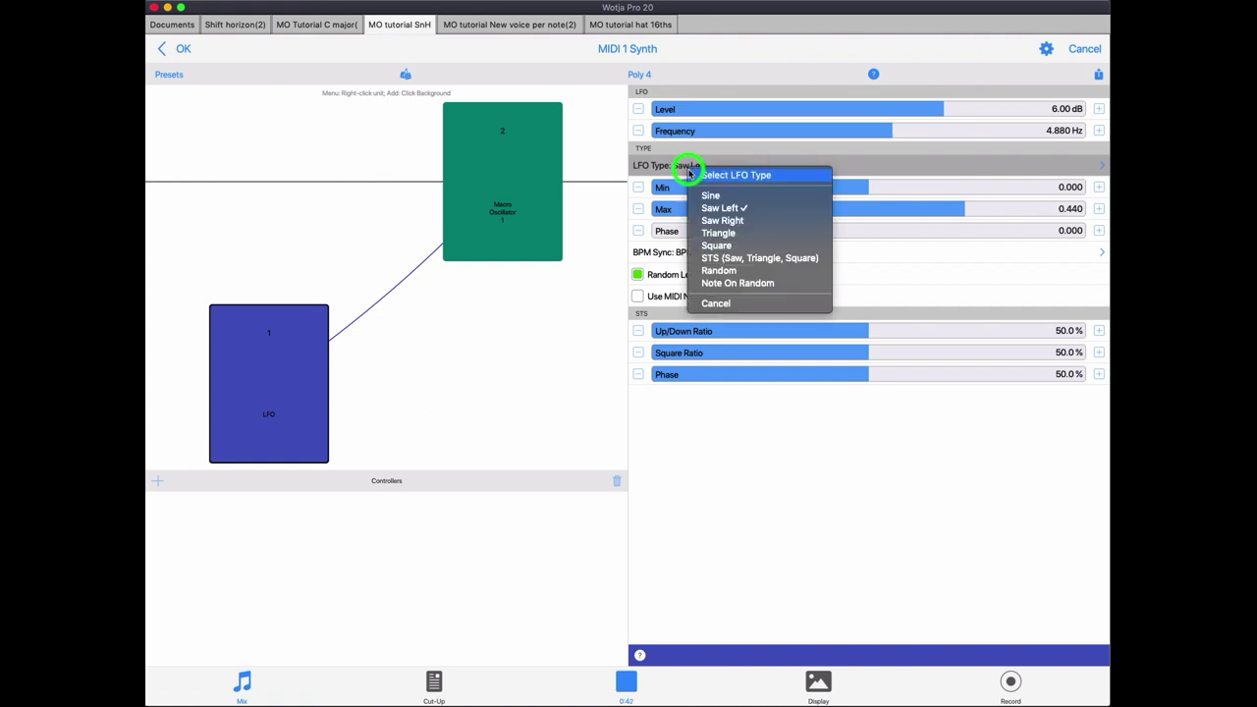
{"action": "left_click", "coordinate": [727, 225]}
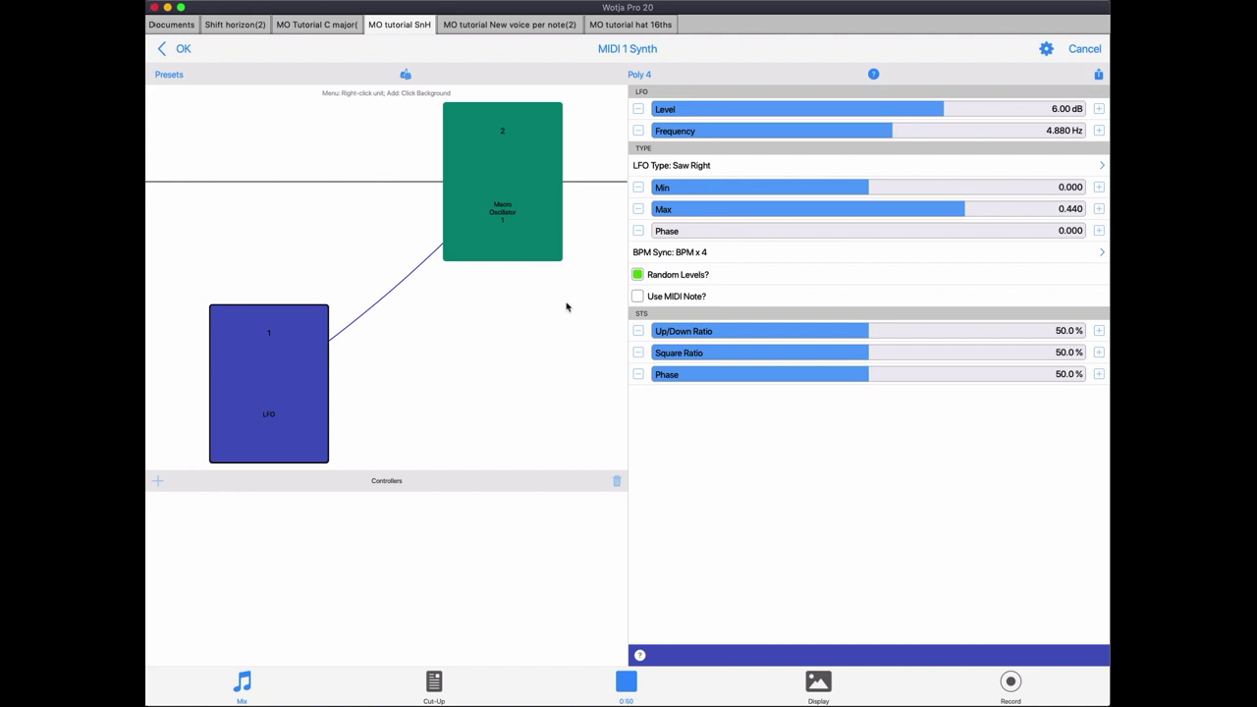
{"action": "left_click", "coordinate": [626, 684]}
{"action": "left_click", "coordinate": [725, 168]}
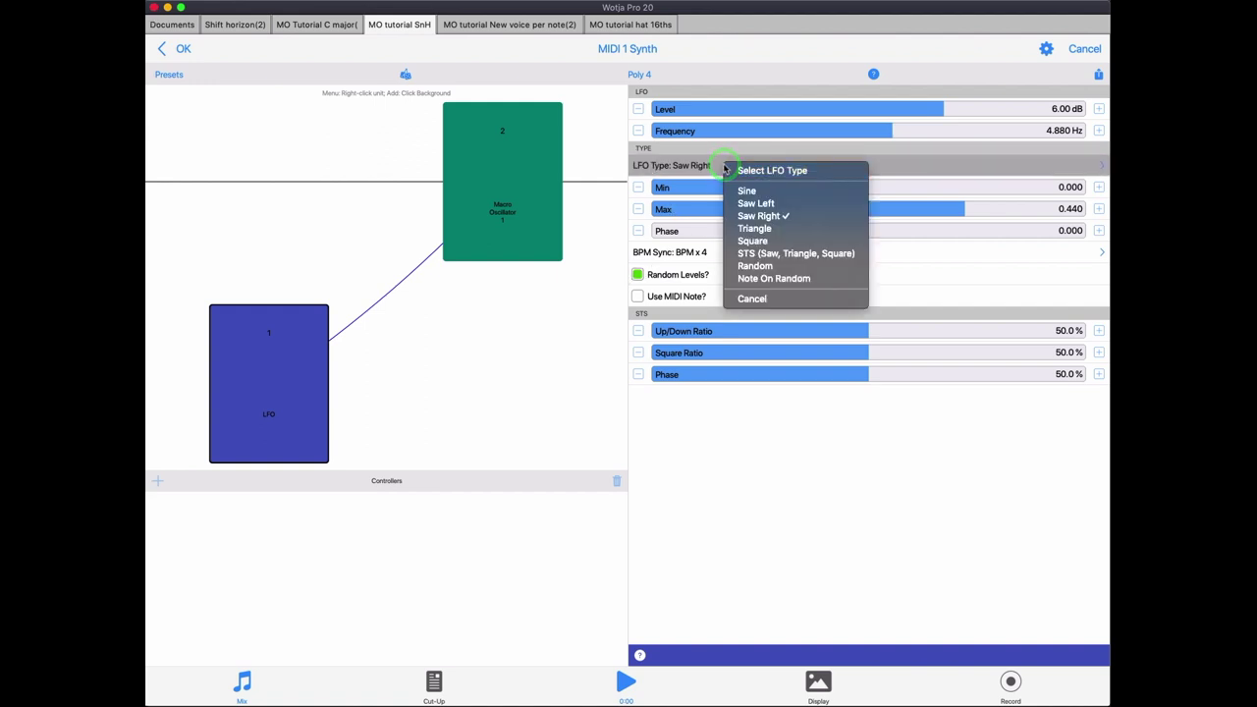
- Switch the LFO to Note On Random with BPM sync Default, then play the piece
{"action": "left_click", "coordinate": [762, 279]}
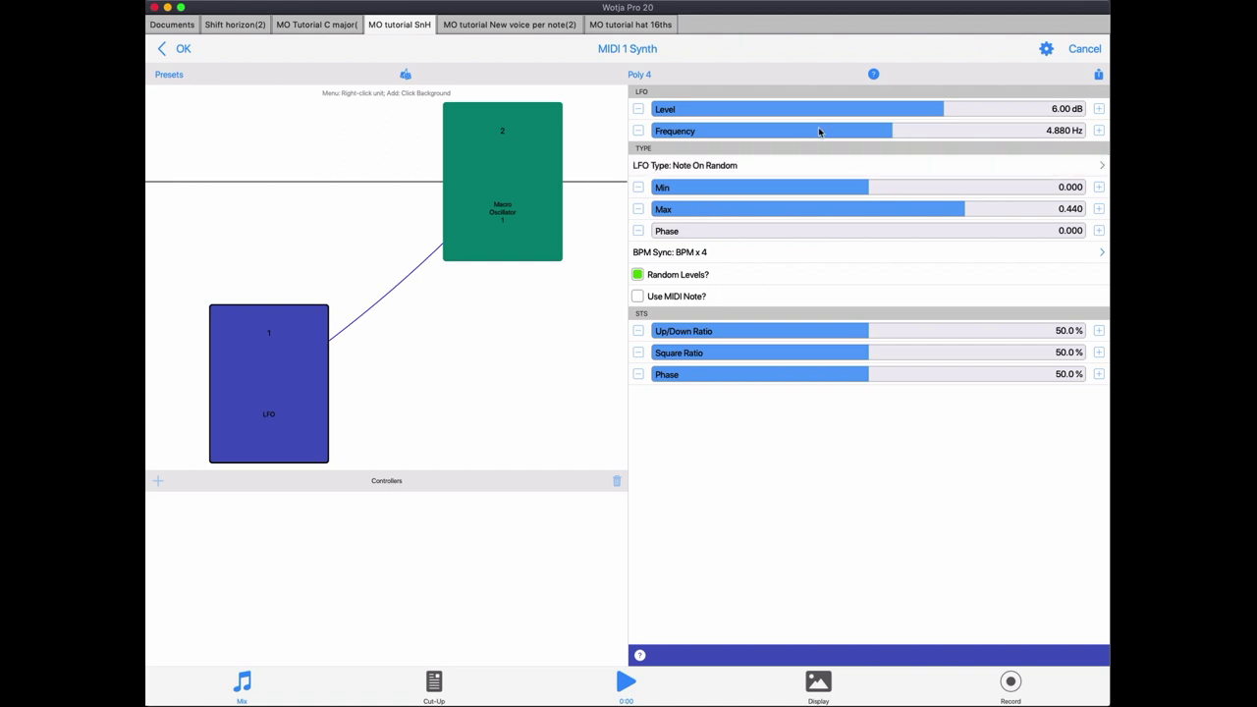
{"action": "left_click", "coordinate": [703, 252]}
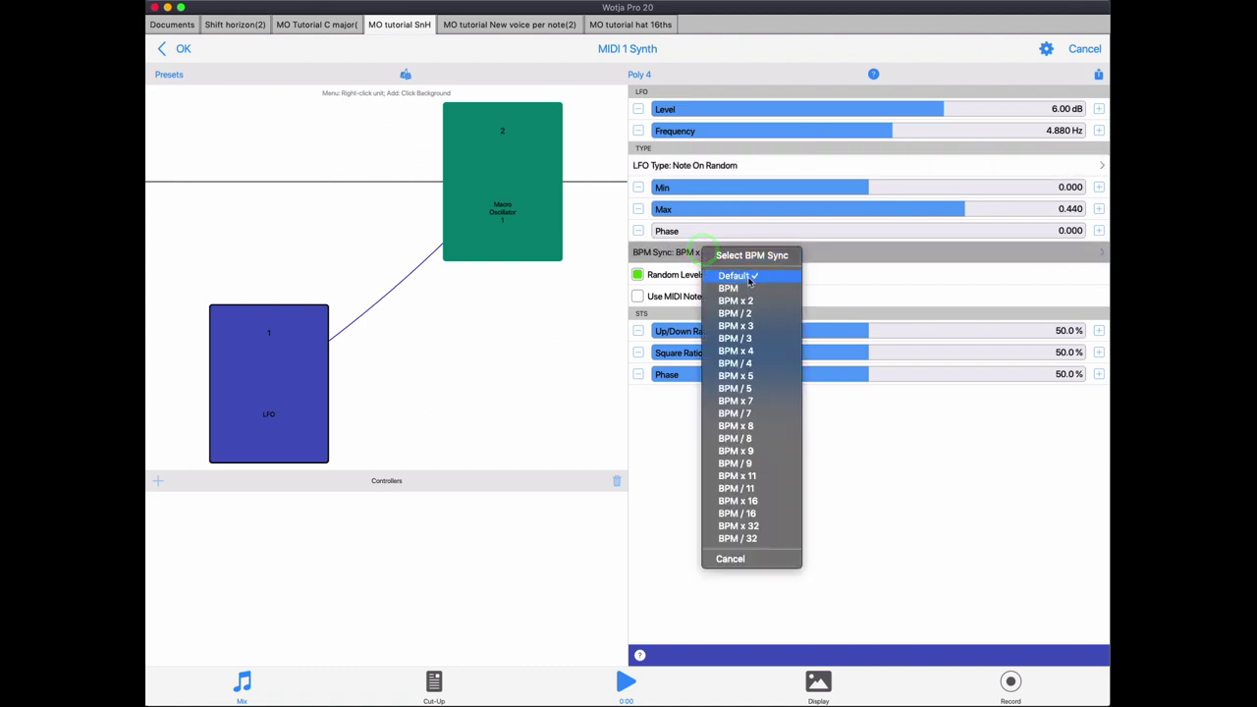
{"action": "left_click", "coordinate": [748, 277]}
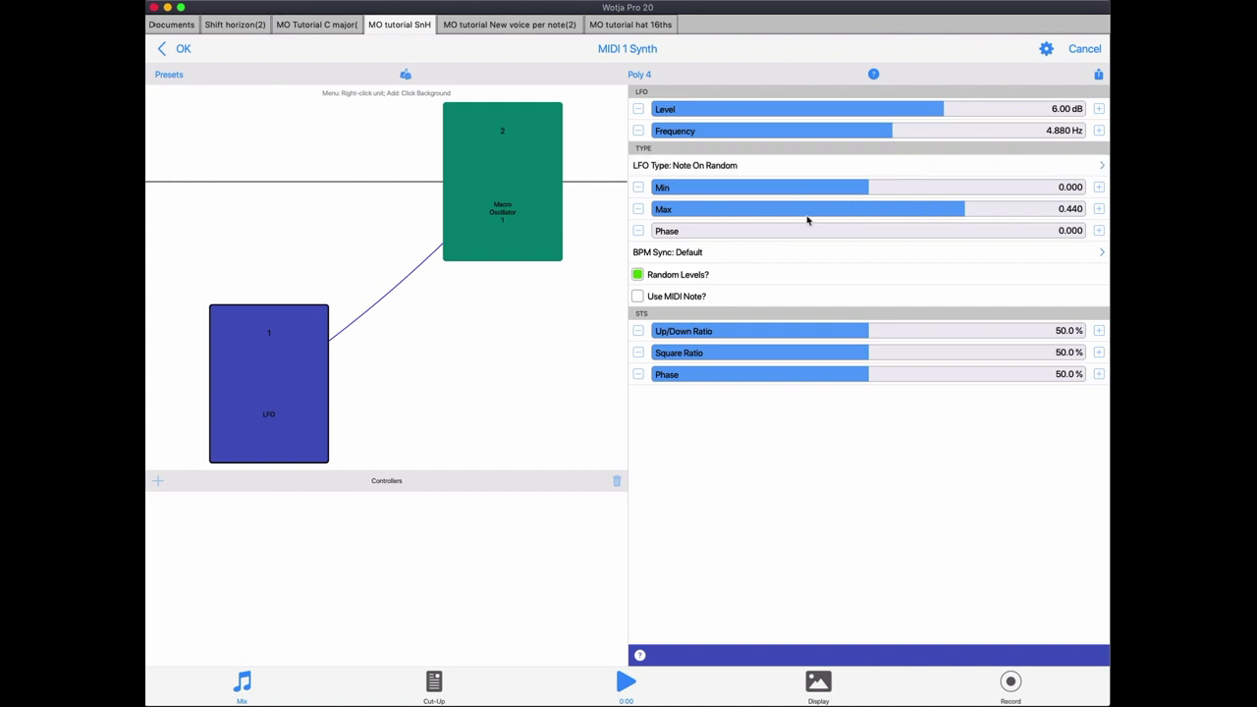
{"action": "left_click", "coordinate": [620, 682]}
- Raise the LFO Max to 0.680, stop, and switch to the 'MO tutorial New voice per note(2)' document
{"action": "left_click_drag", "start_coordinate": [809, 210], "coordinate": [838, 213]}
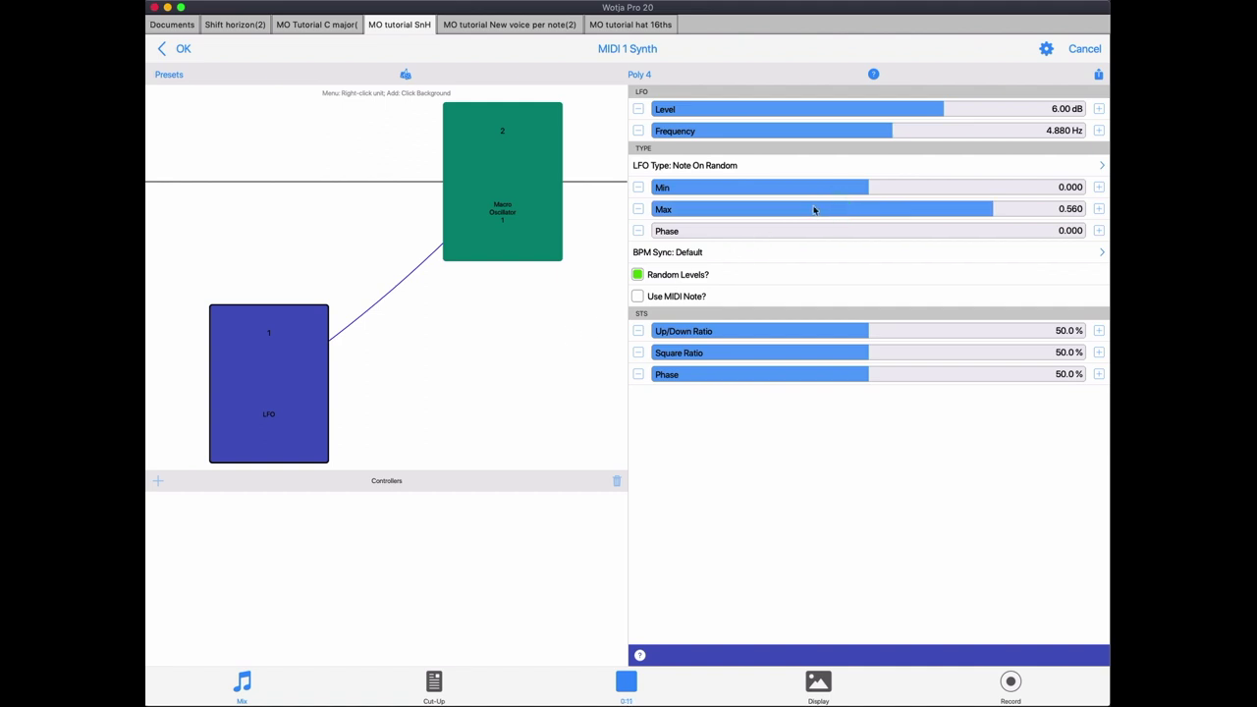
{"action": "left_click_drag", "start_coordinate": [814, 208], "coordinate": [842, 216]}
{"action": "left_click", "coordinate": [633, 688]}
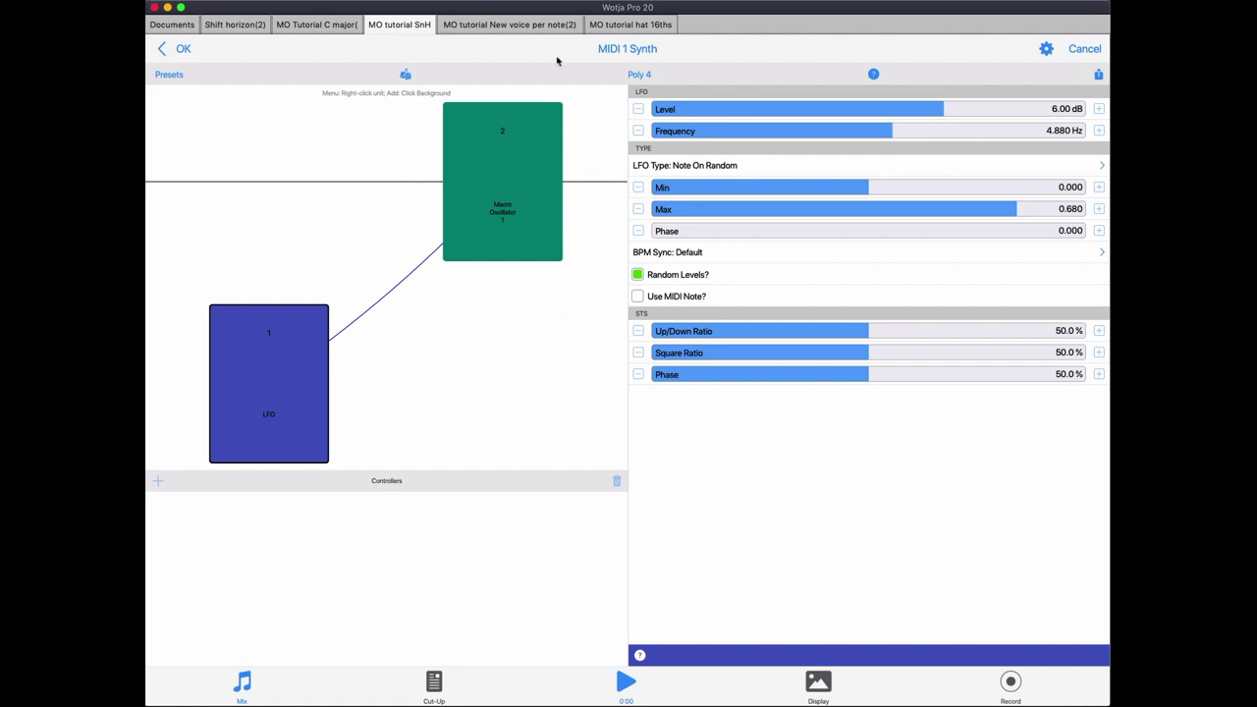
{"action": "left_click", "coordinate": [523, 25]}
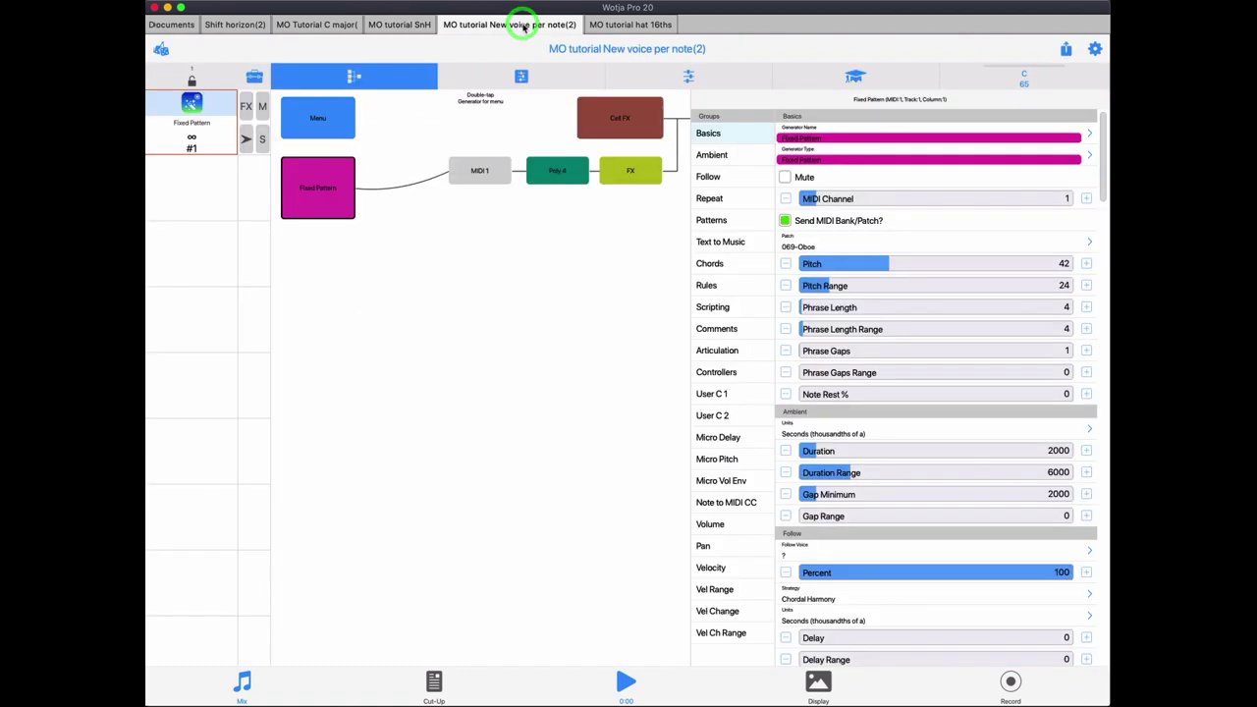
- Open the Poly 4 voice's MIDI 1 Synth and inspect its Macro Oscillator and second LFO while playing
{"action": "left_click", "coordinate": [554, 174]}
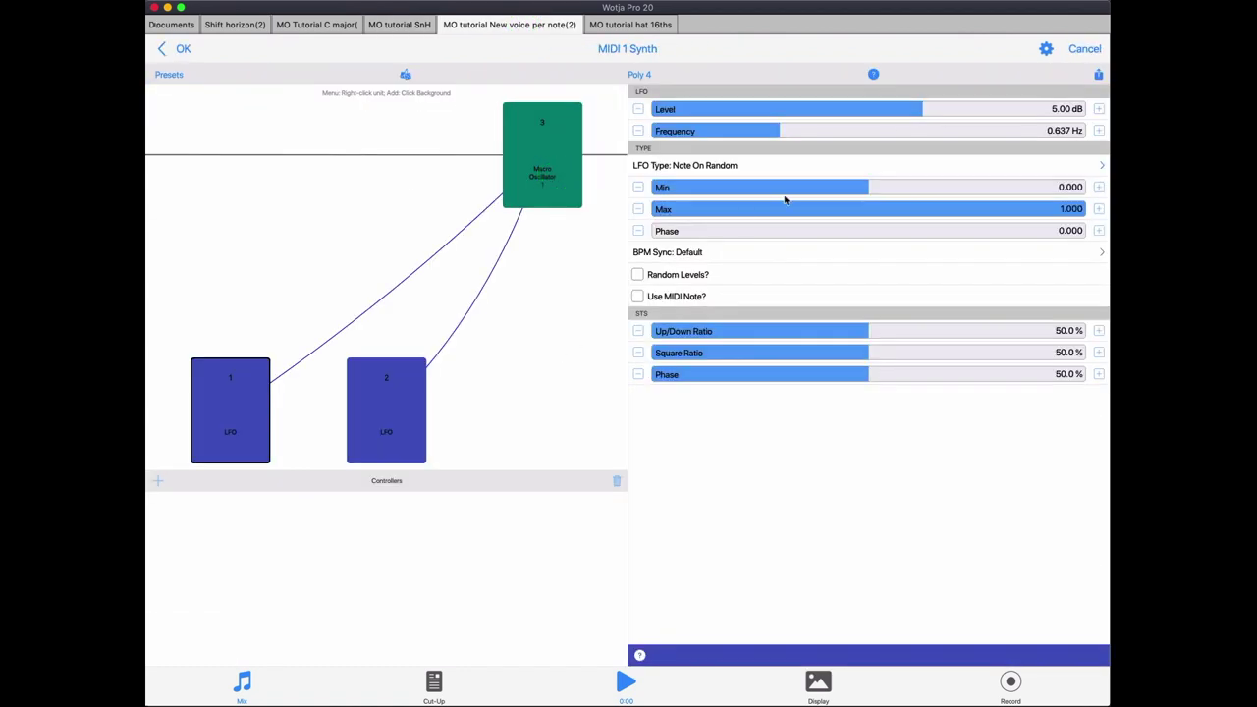
{"action": "left_click", "coordinate": [915, 114]}
{"action": "left_click", "coordinate": [568, 149]}
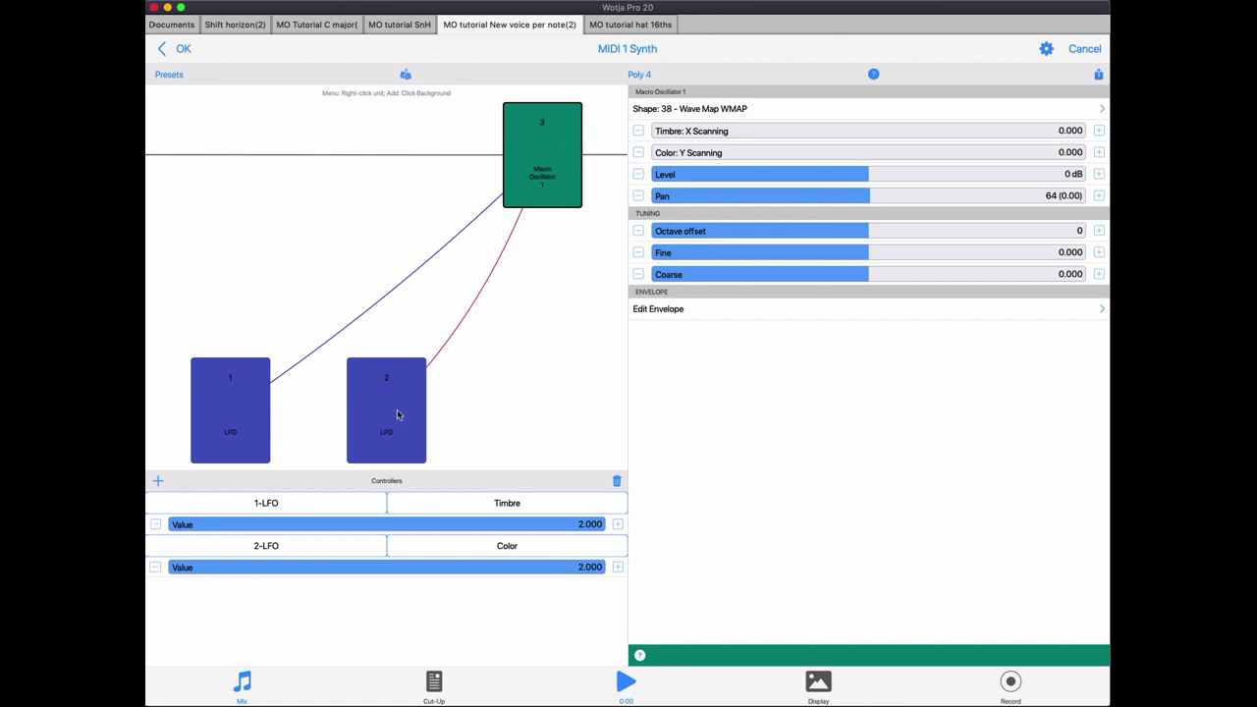
{"action": "left_click", "coordinate": [396, 413]}
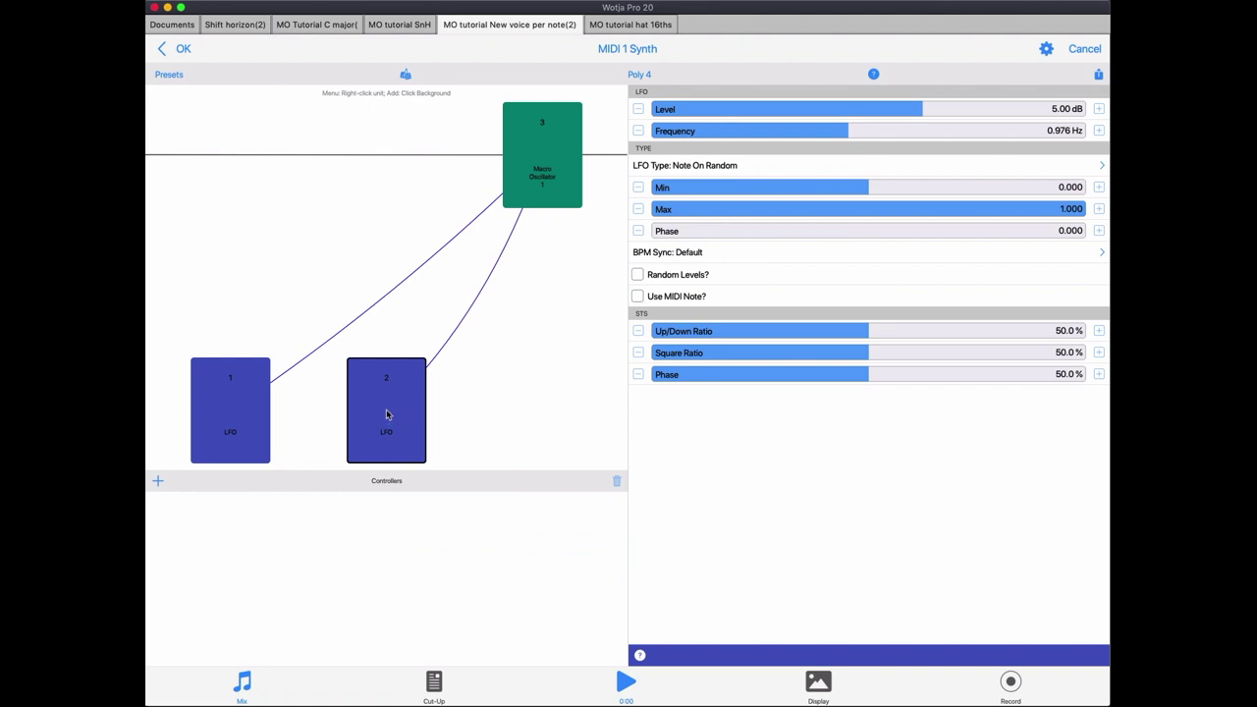
{"action": "left_click", "coordinate": [532, 143]}
{"action": "left_click", "coordinate": [401, 397]}
{"action": "left_click", "coordinate": [631, 691]}
{"action": "left_click", "coordinate": [627, 685]}
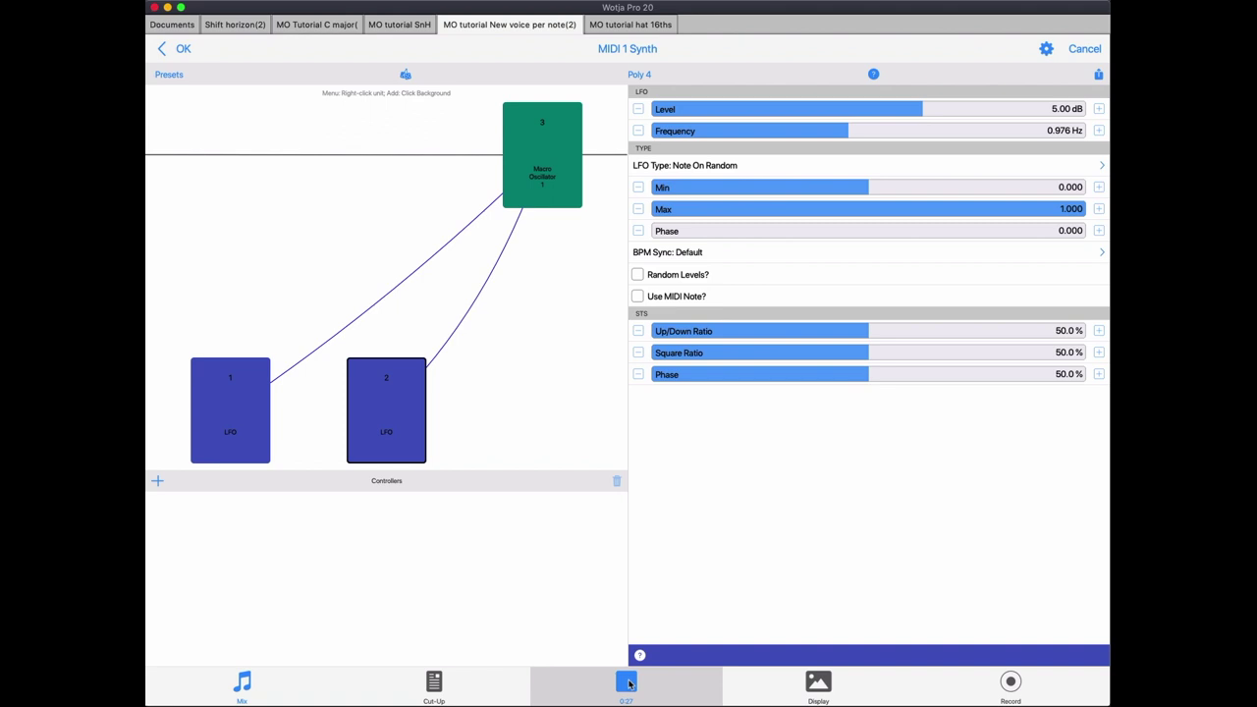
{"action": "left_click", "coordinate": [629, 684]}
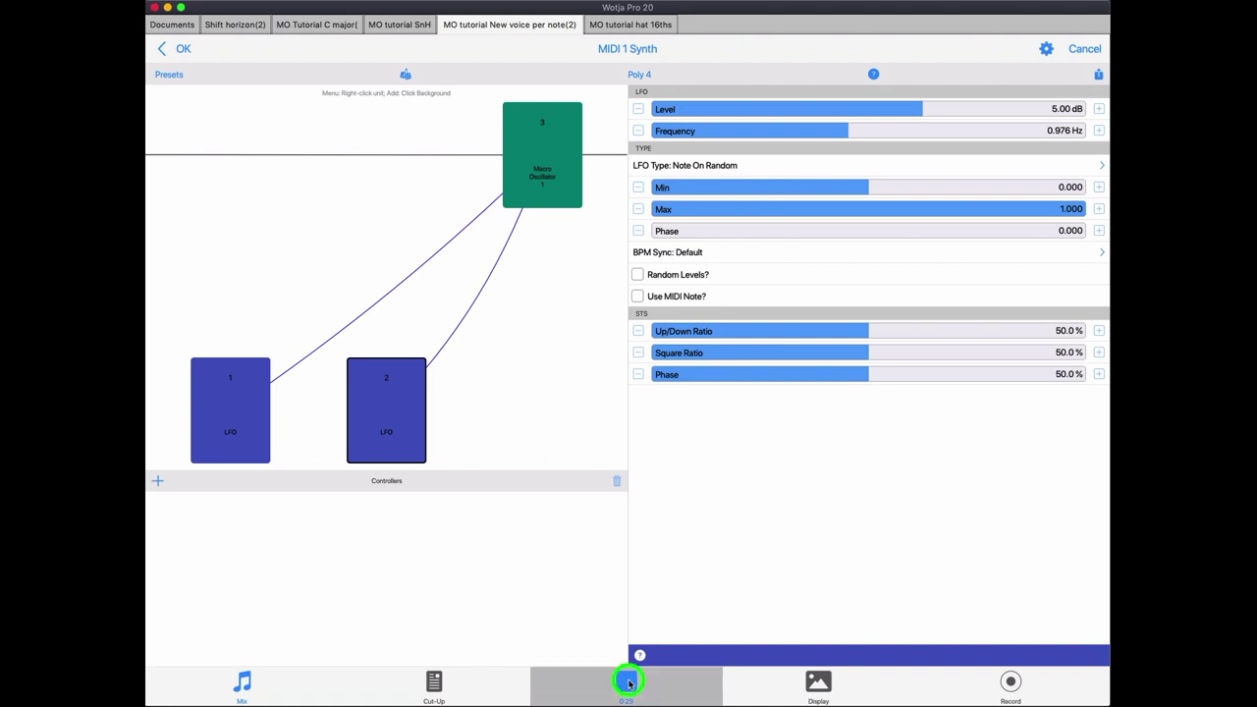
- In Shift horizon(2), inspect the Timbre shifts voice's Macro Oscillator and its LFO links
{"action": "left_click", "coordinate": [255, 25]}
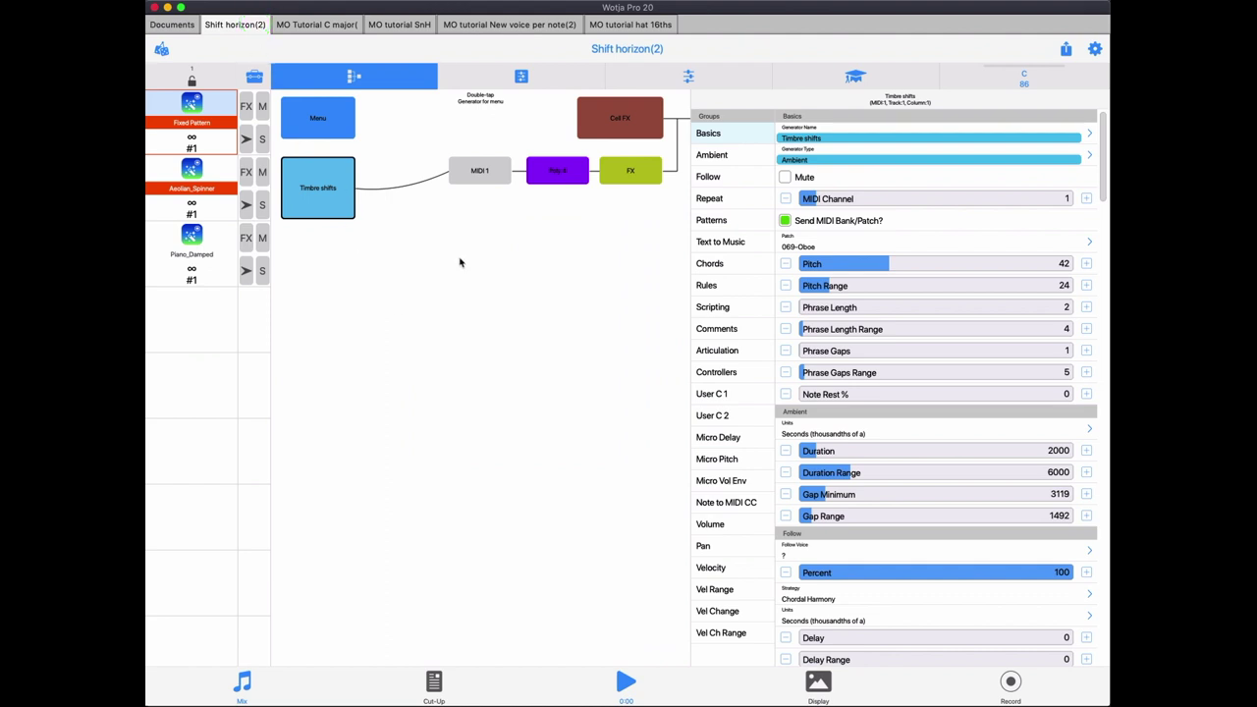
{"action": "left_click", "coordinate": [570, 178]}
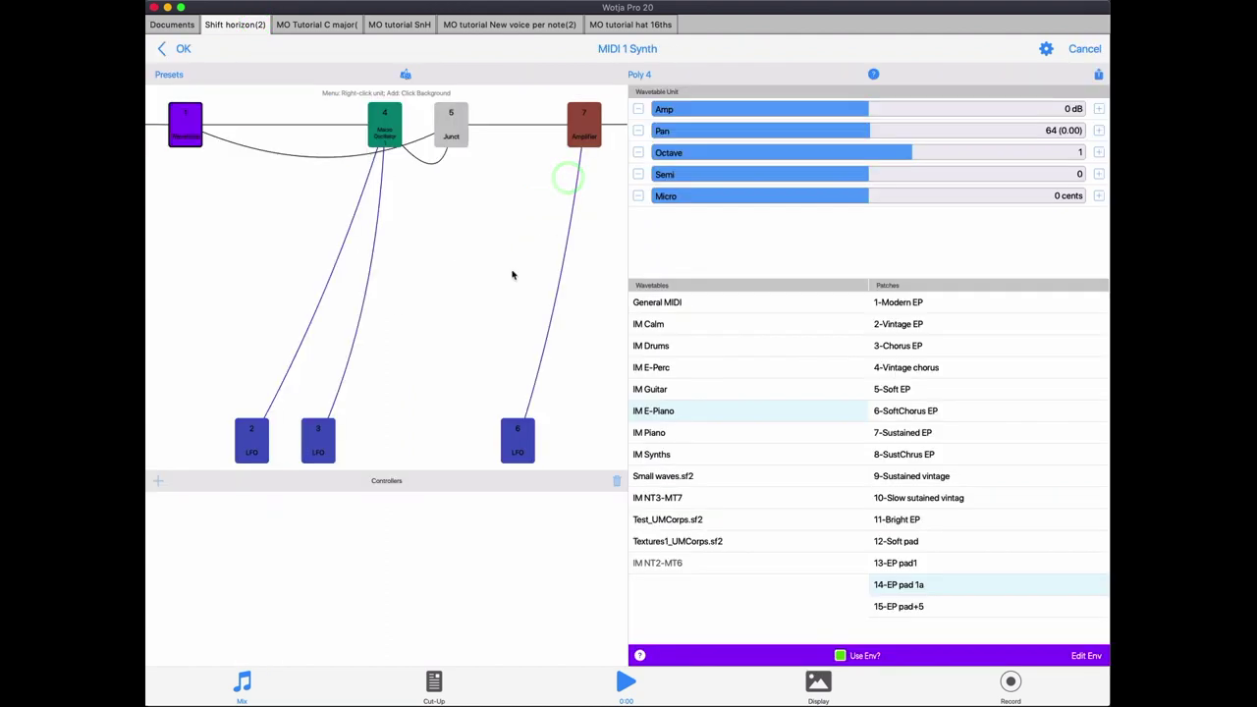
{"action": "left_click", "coordinate": [391, 130]}
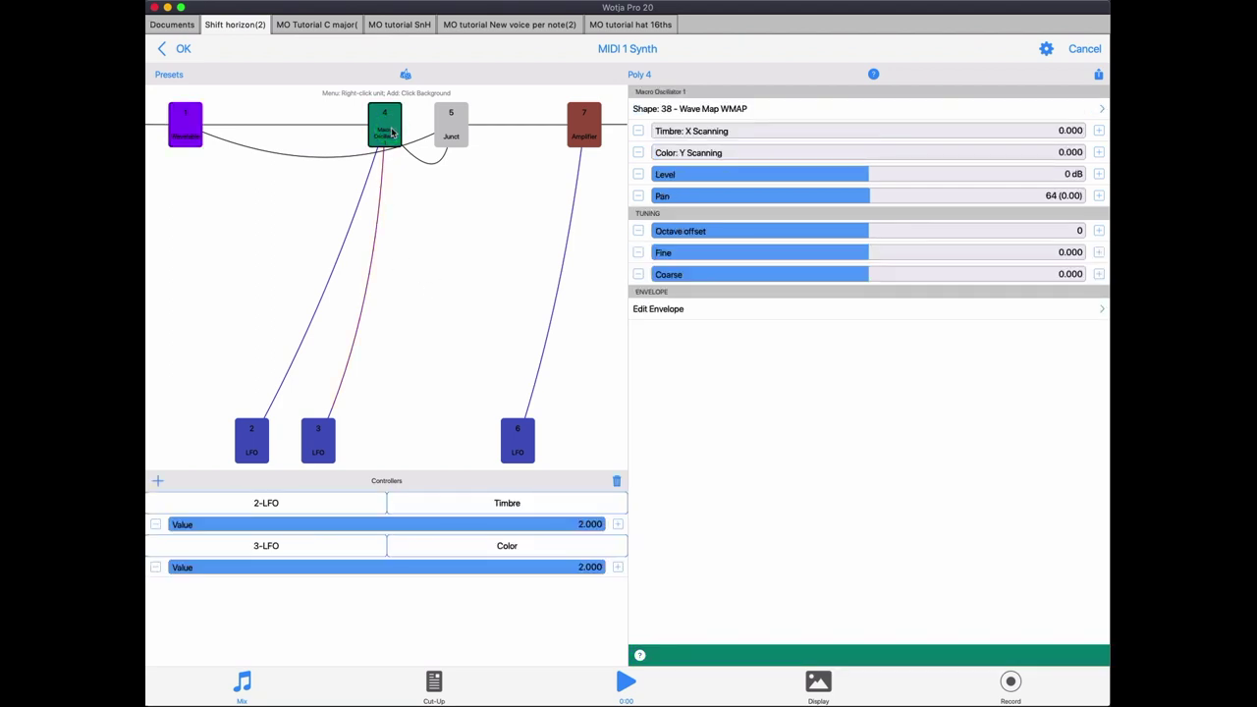
{"action": "left_click", "coordinate": [803, 105]}
{"action": "left_click", "coordinate": [188, 48]}
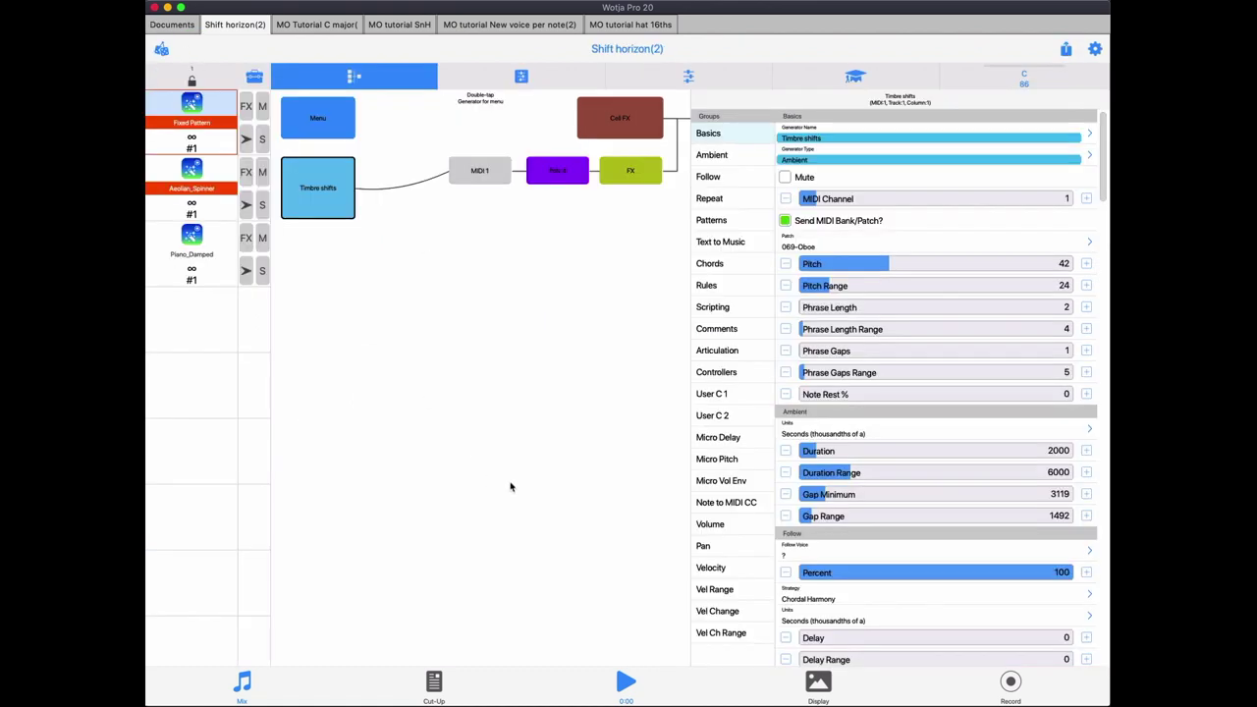
- Play the piece with the Piano_Damped and Aeolian_Spinner tracks muted
{"action": "left_click", "coordinate": [627, 680]}
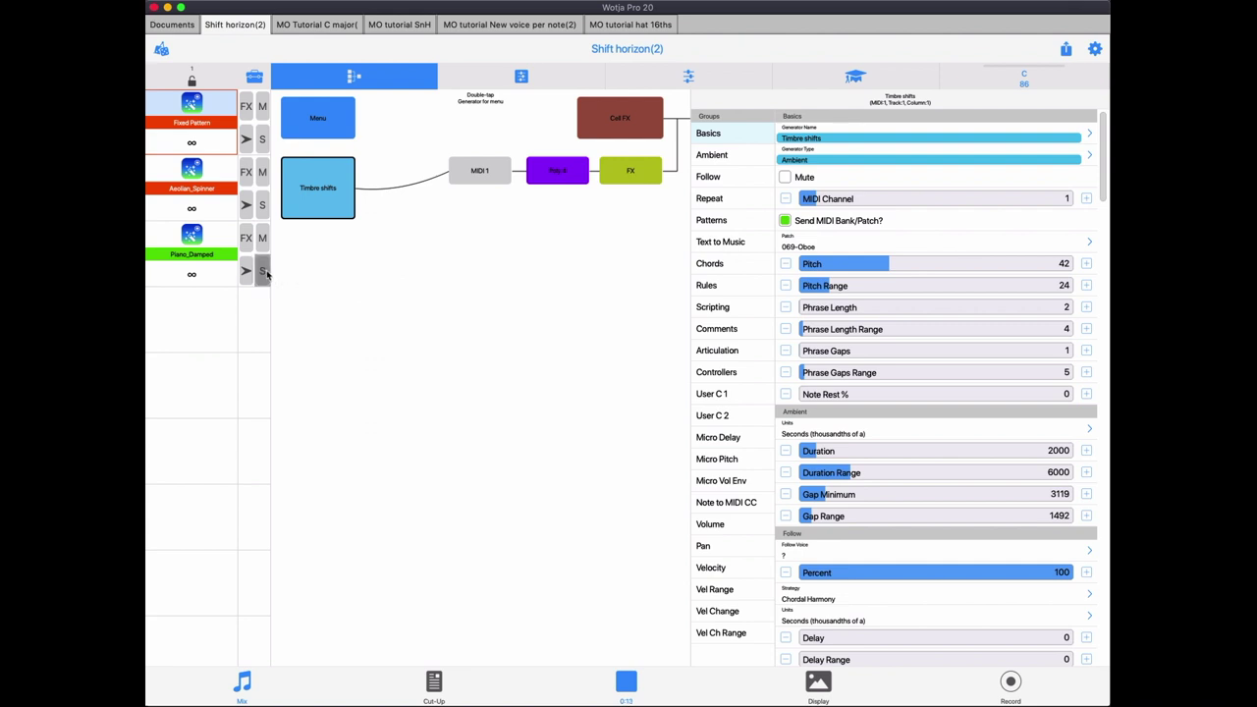
{"action": "left_click", "coordinate": [262, 240]}
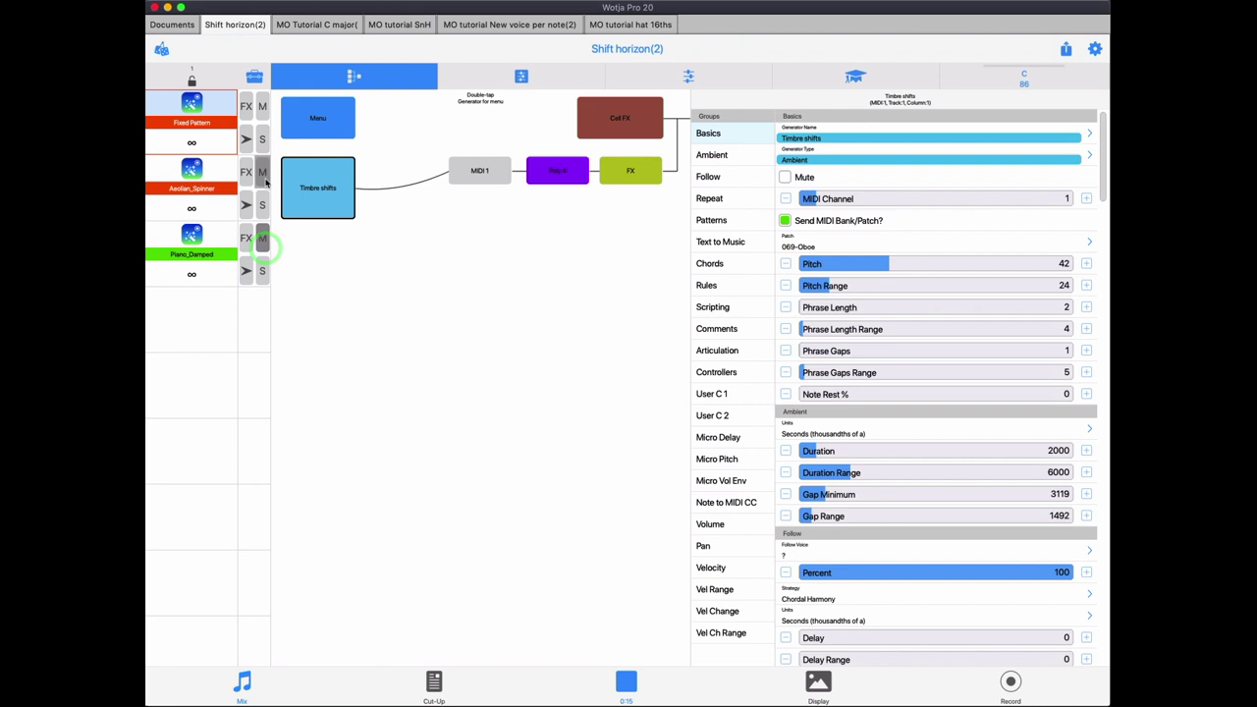
{"action": "left_click", "coordinate": [262, 174]}
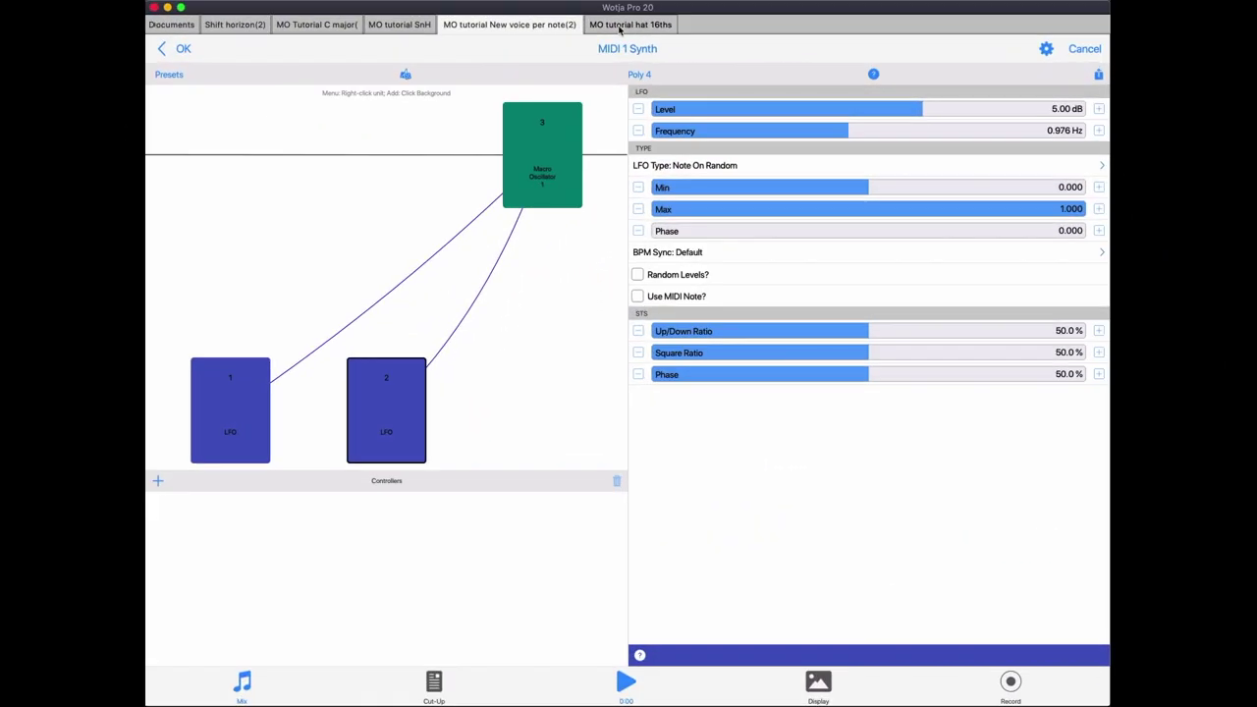
- In the hat 16ths document, move the voice from MIDI channel 2 to 1, then open Poly 4's synth
{"action": "left_click", "coordinate": [620, 25]}
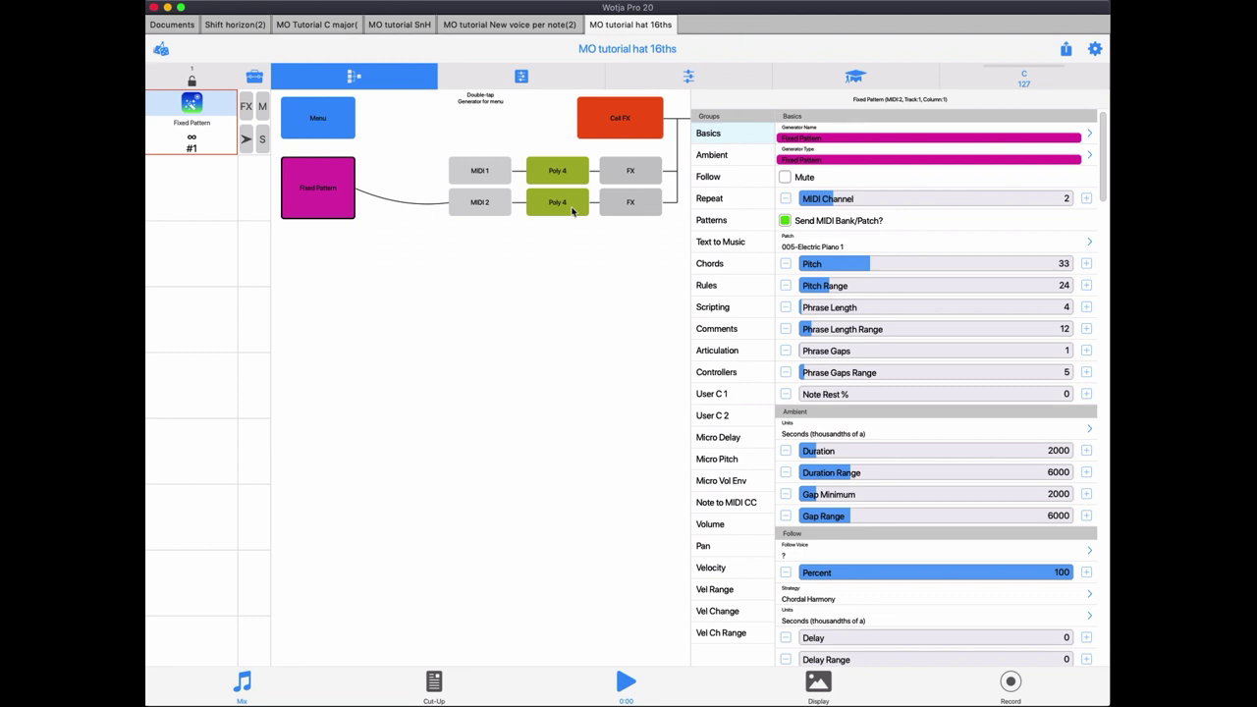
{"action": "left_click", "coordinate": [624, 683]}
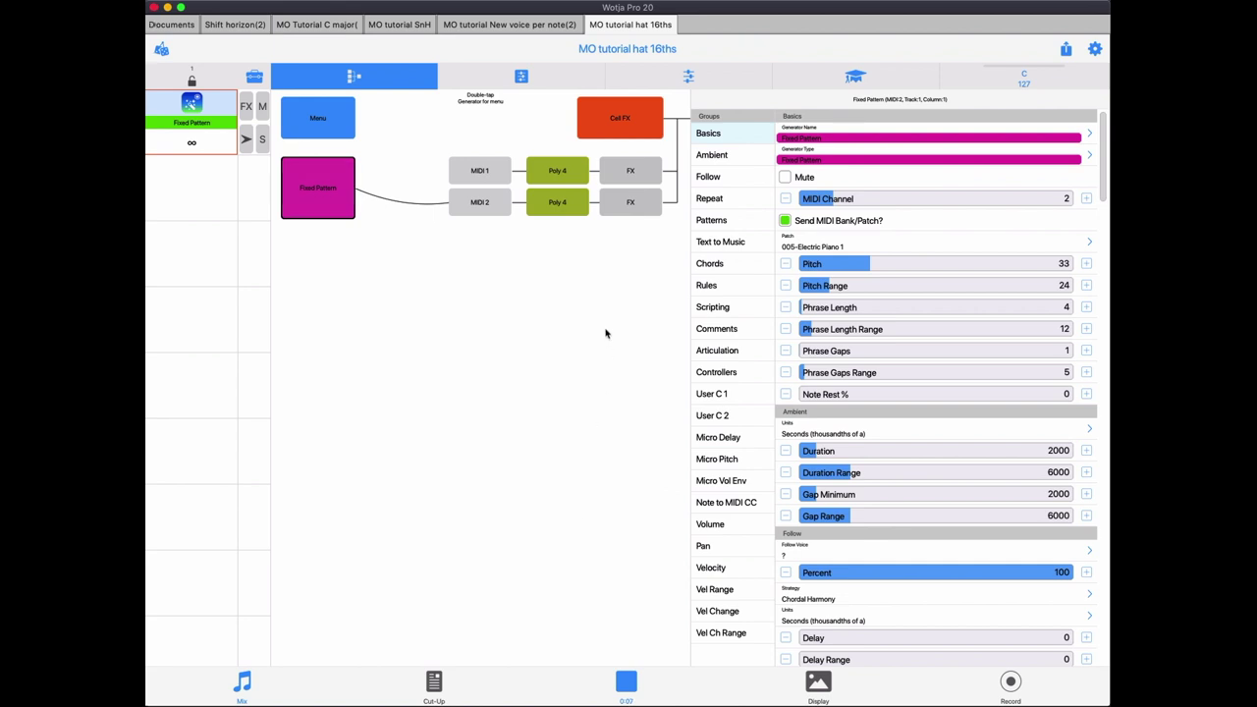
{"action": "left_click", "coordinate": [785, 200]}
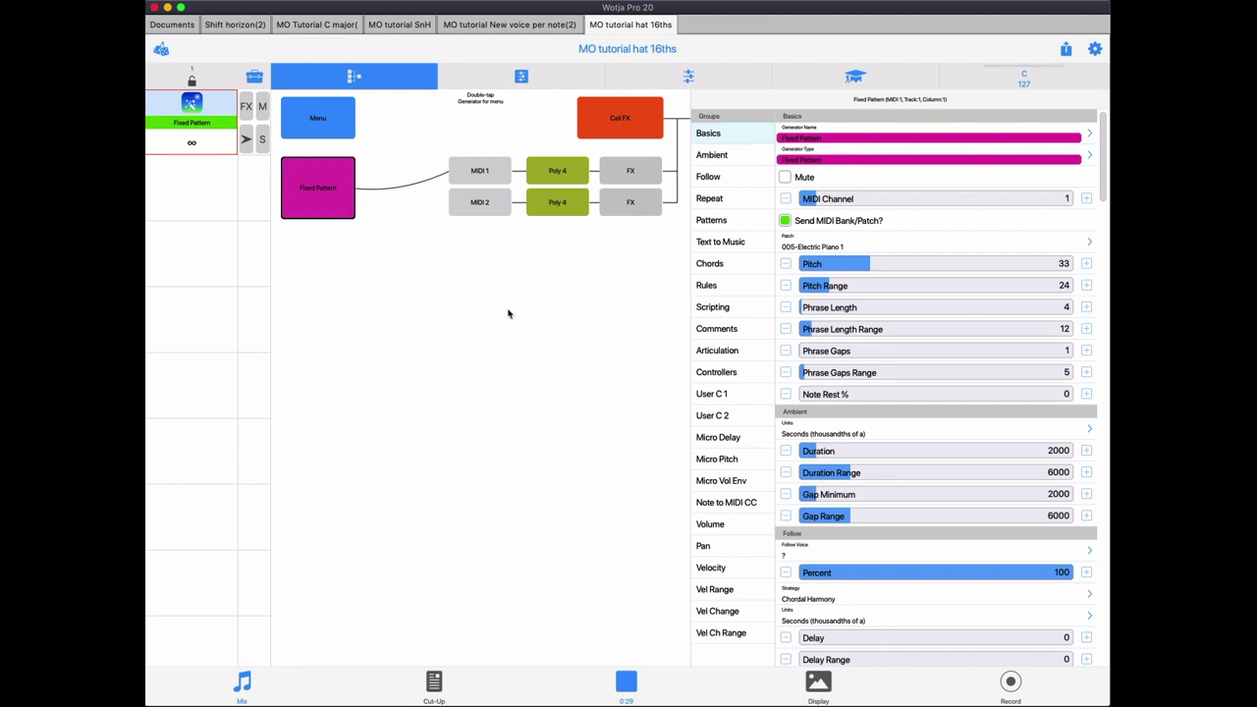
{"action": "double_click", "coordinate": [554, 168]}
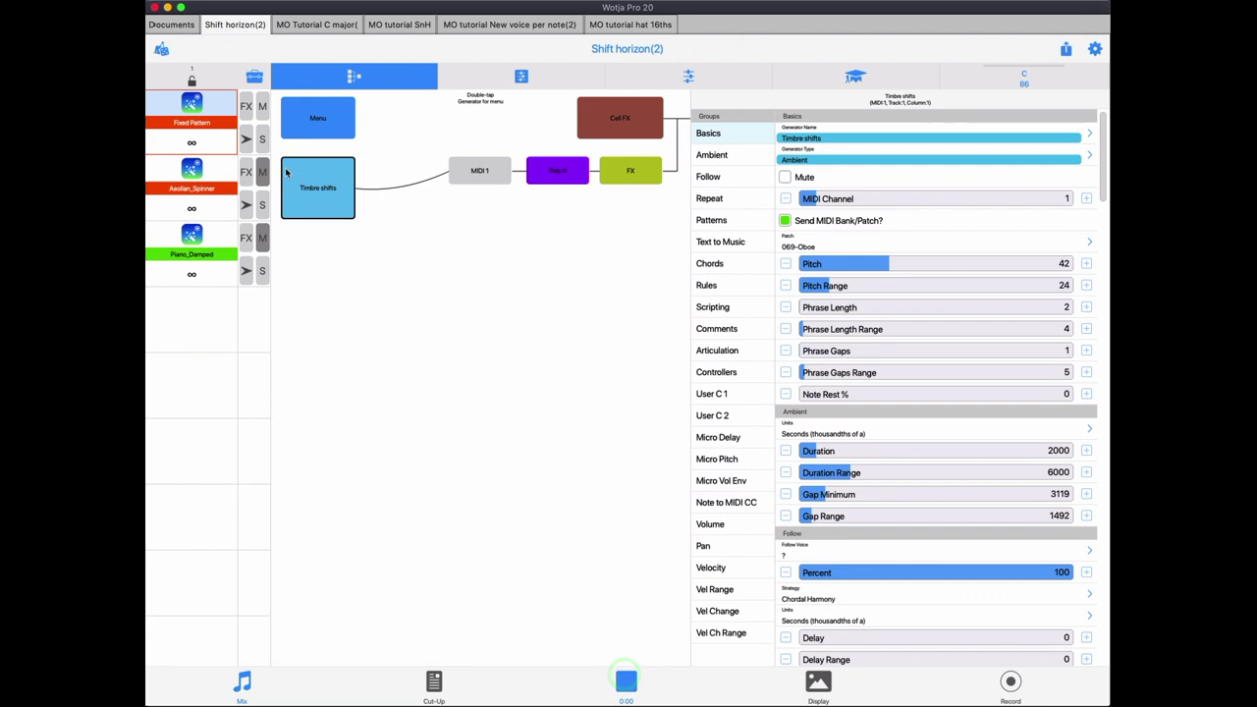
- Play Shift horizon(2) with the Aeolian_Spinner and Piano_Damped voices unmuted again
{"action": "left_click", "coordinate": [263, 173]}
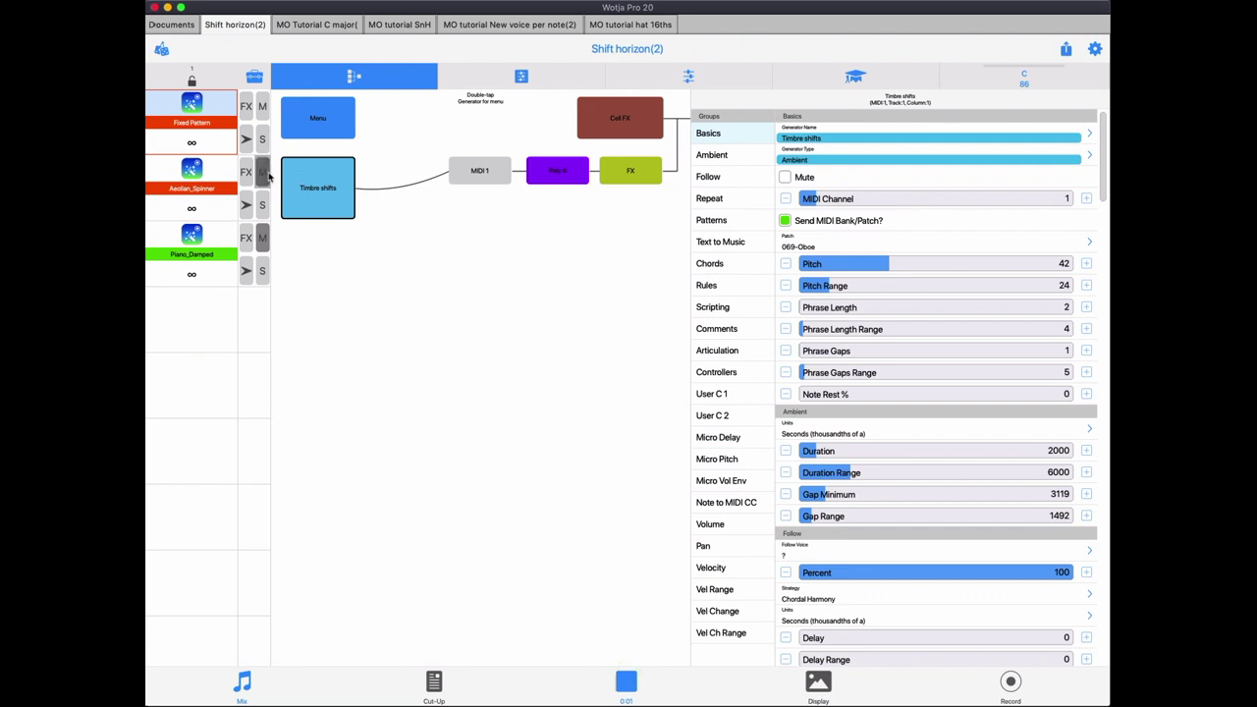
{"action": "left_click", "coordinate": [262, 238]}
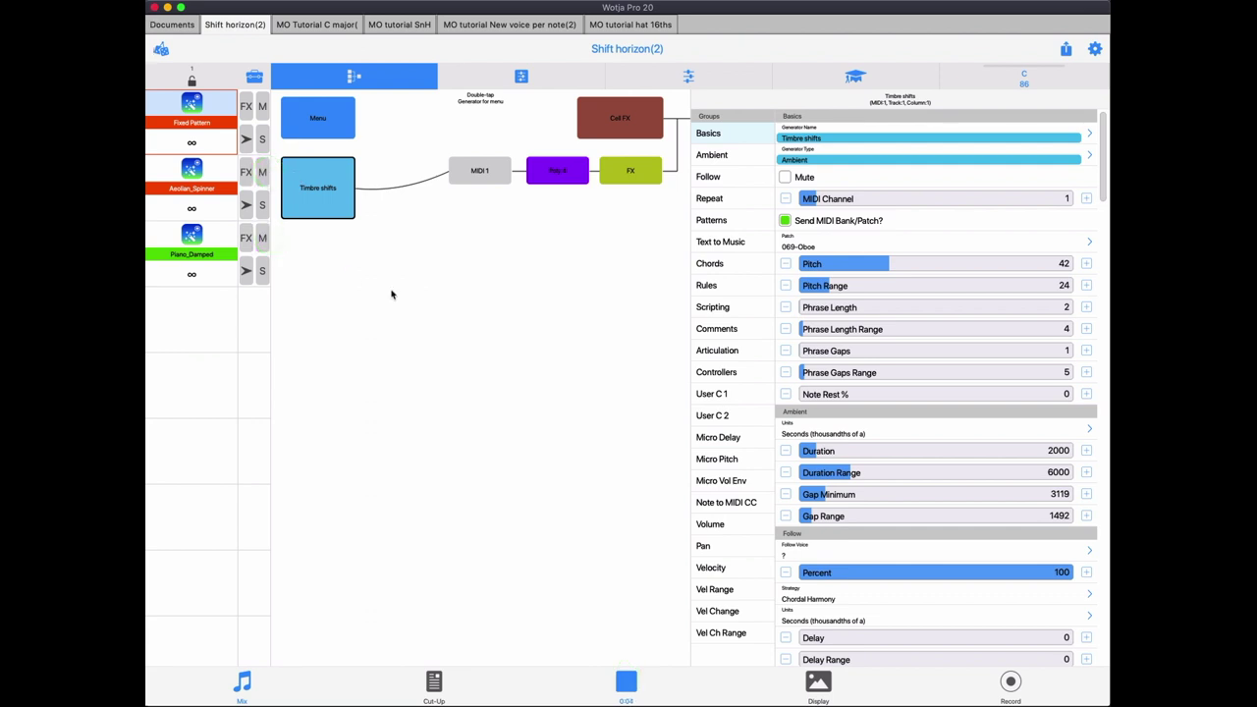